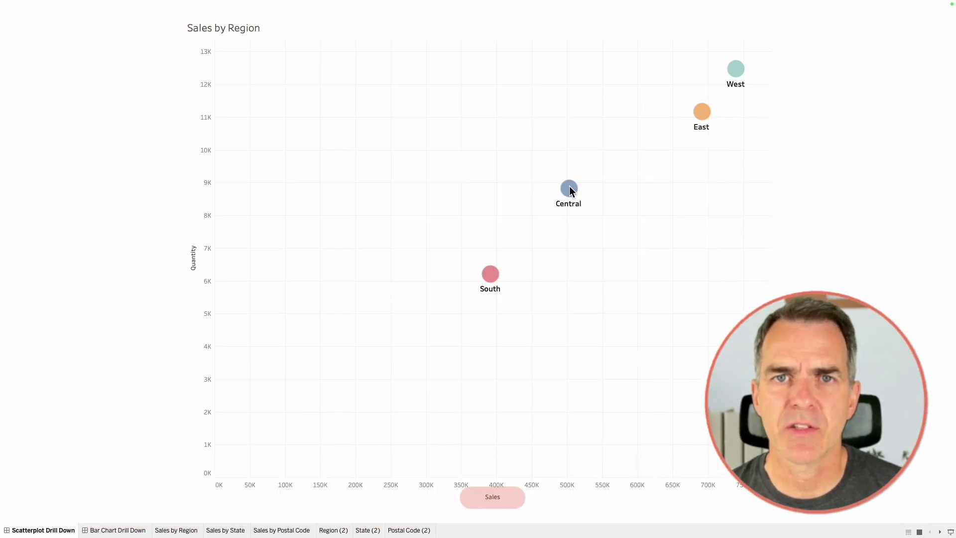
- Drill down in the finished scatterplot from the Central region to its states and on to Illinois
left_click(569, 188)
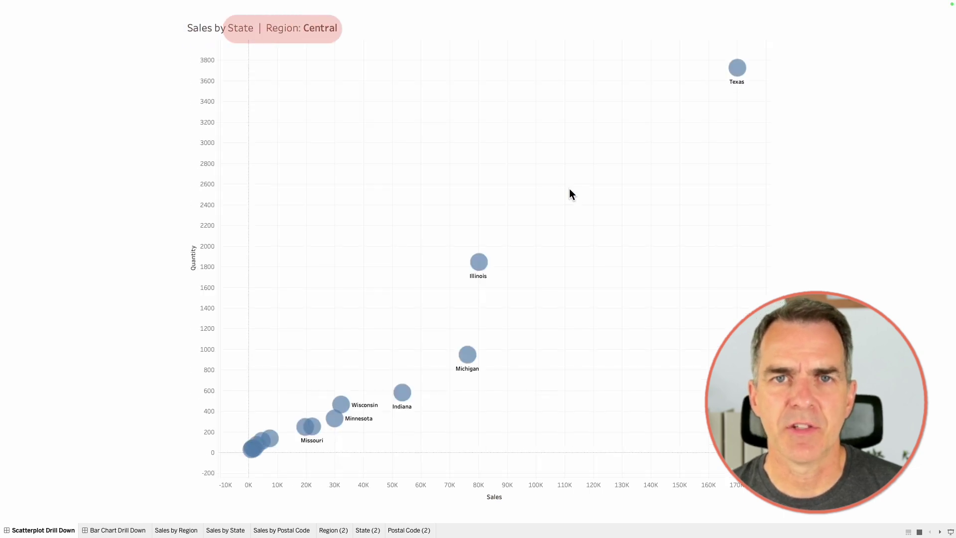
left_click(479, 262)
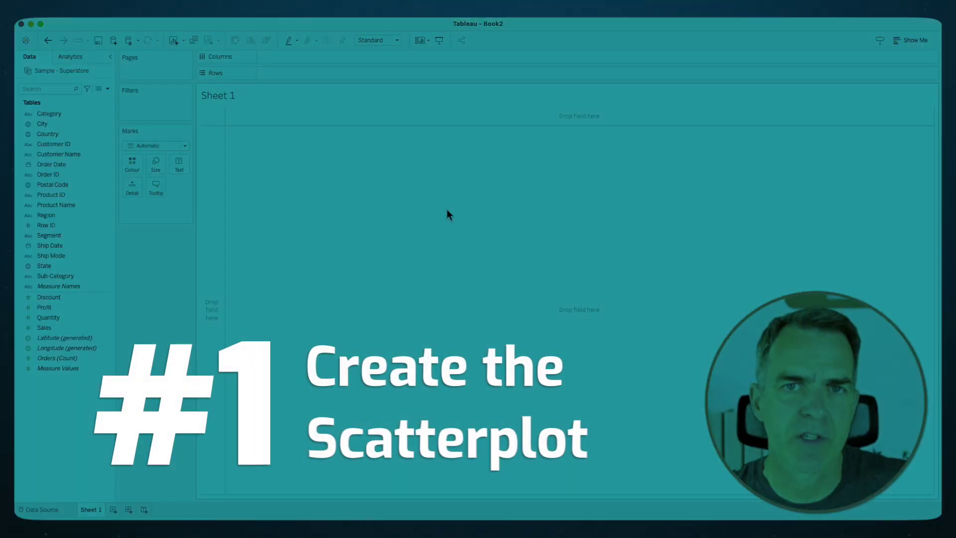
- Build a scatterplot with Sales on rows and Quantity on columns, coloured by Region
double_click(72, 326)
left_click(67, 318)
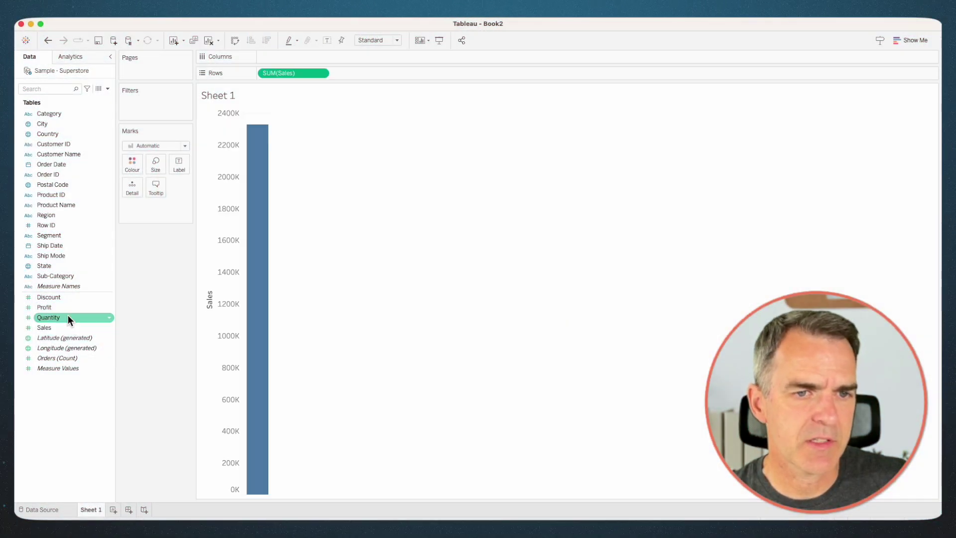
double_click(68, 317)
left_click_drag(60, 215, 139, 157)
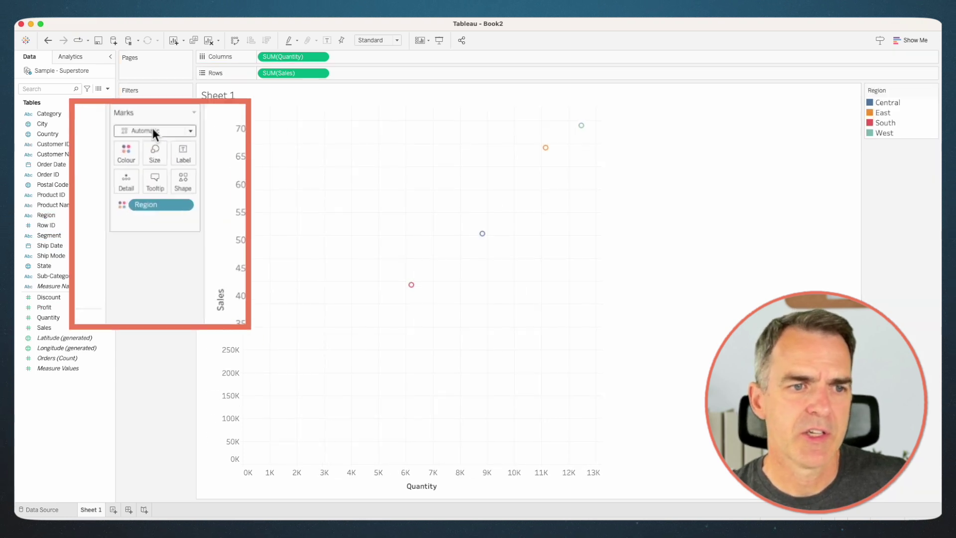
- Change the marks to larger circles and label them with Region
left_click(154, 146)
left_click(148, 209)
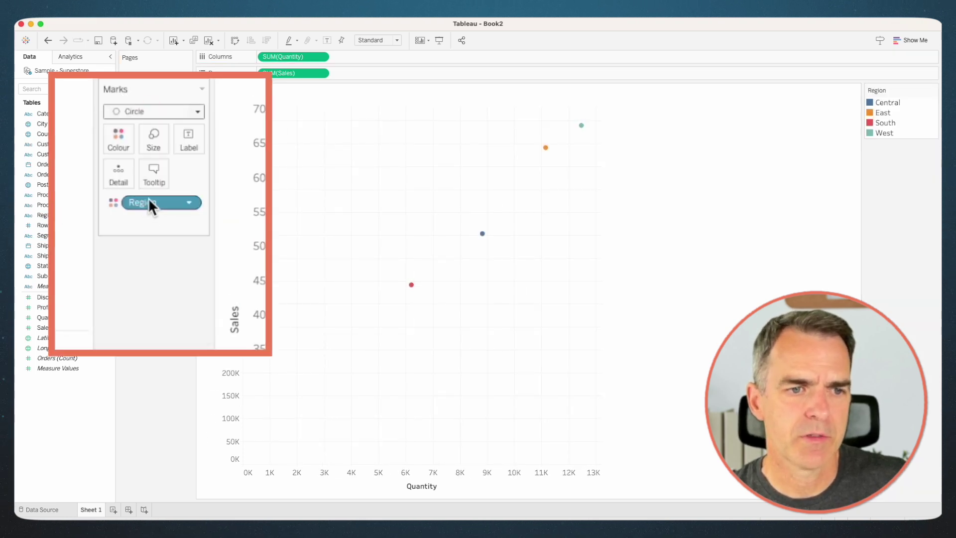
left_click(154, 136)
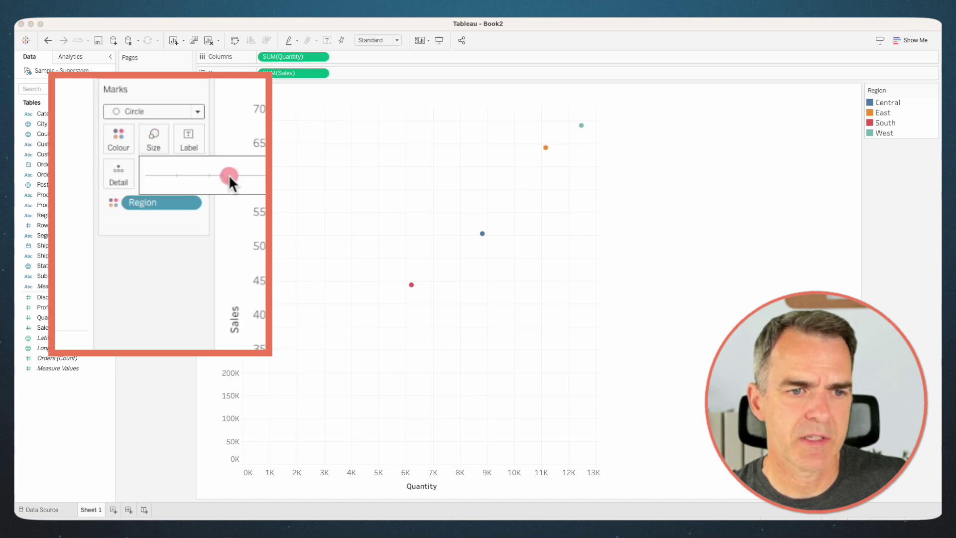
left_click_drag(207, 188, 209, 188)
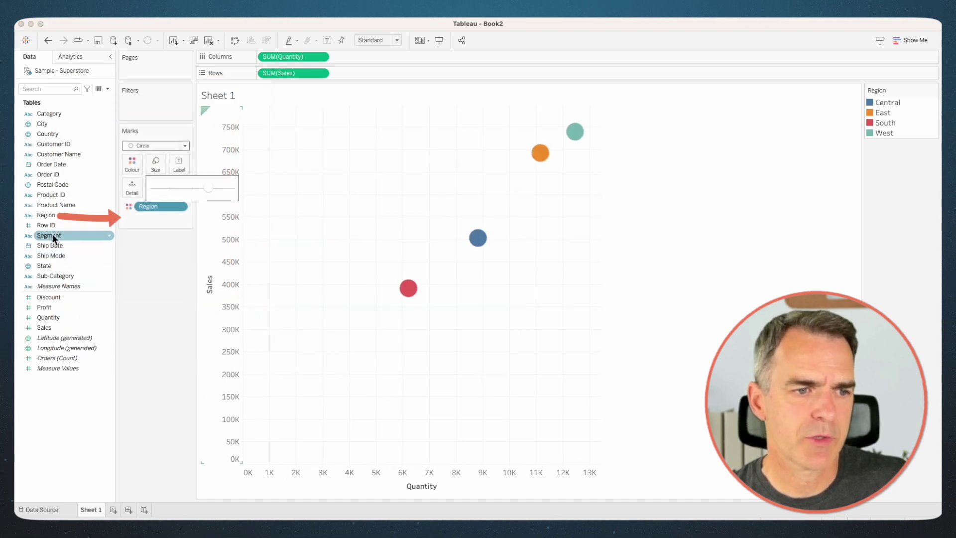
left_click_drag(53, 215, 179, 163)
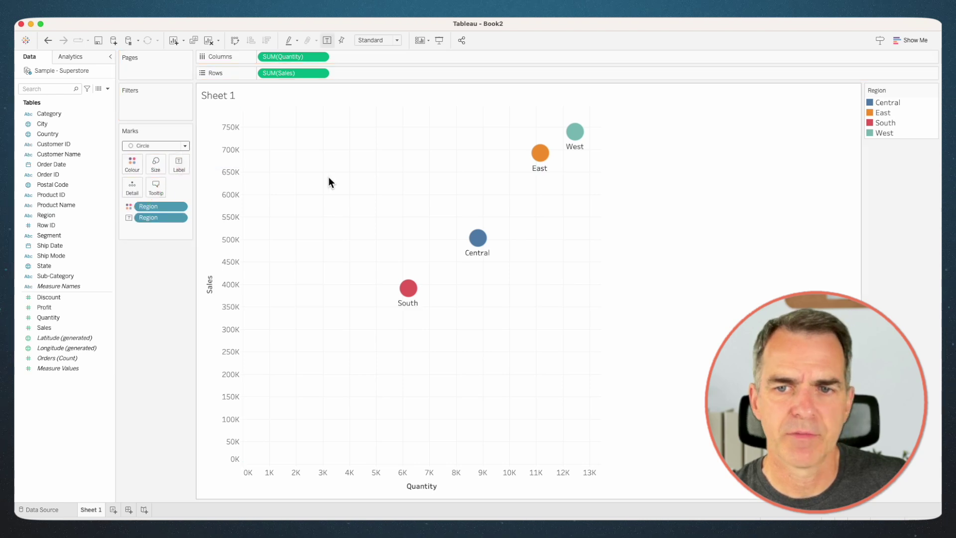
- Rename the worksheet as Sales by Region
double_click(90, 509)
type("Sales by Region")
key("Return")
- Duplicate the Sales by Region worksheet and add State as detail on the copy's marks
right_click(87, 512)
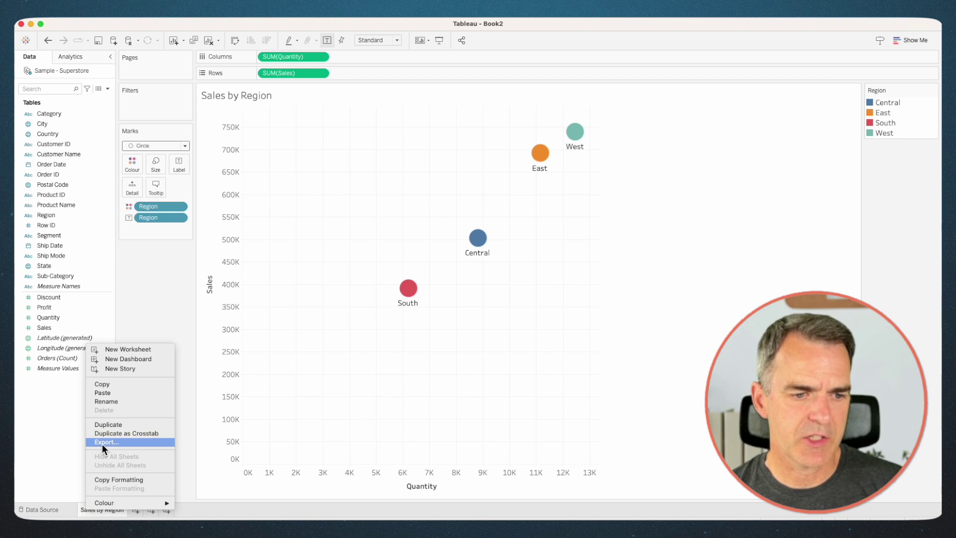
left_click(109, 426)
left_click_drag(52, 265, 132, 186)
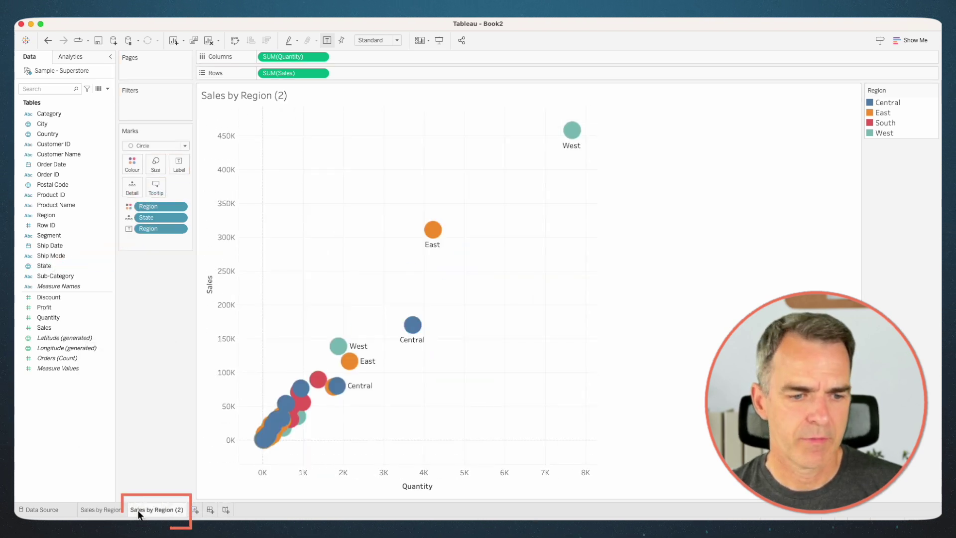
- Rename the duplicated worksheet as Sales by State
double_click(155, 509)
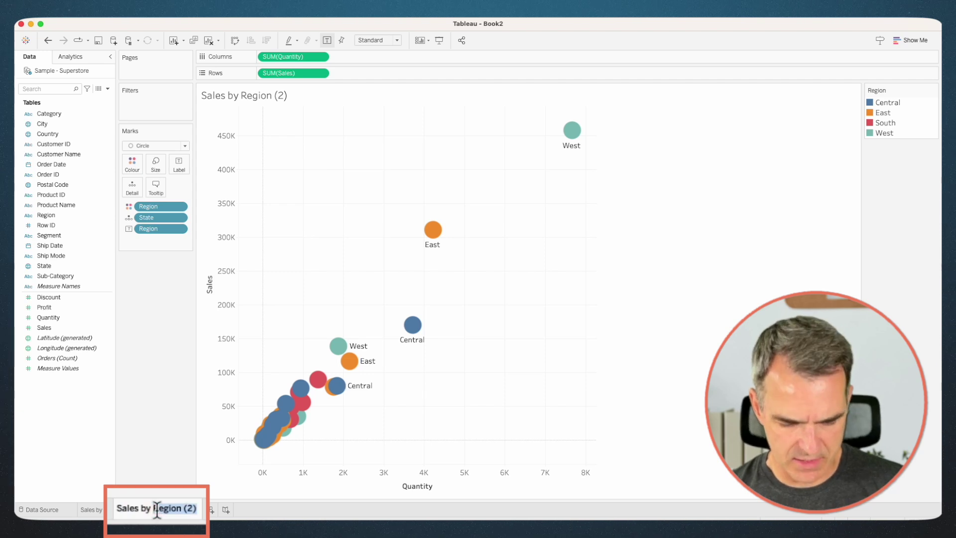
type("State")
key("Return")
- Extend the Sales by State title with "| Region:" followed by the dynamic Region field after the sheet name
double_click(313, 91)
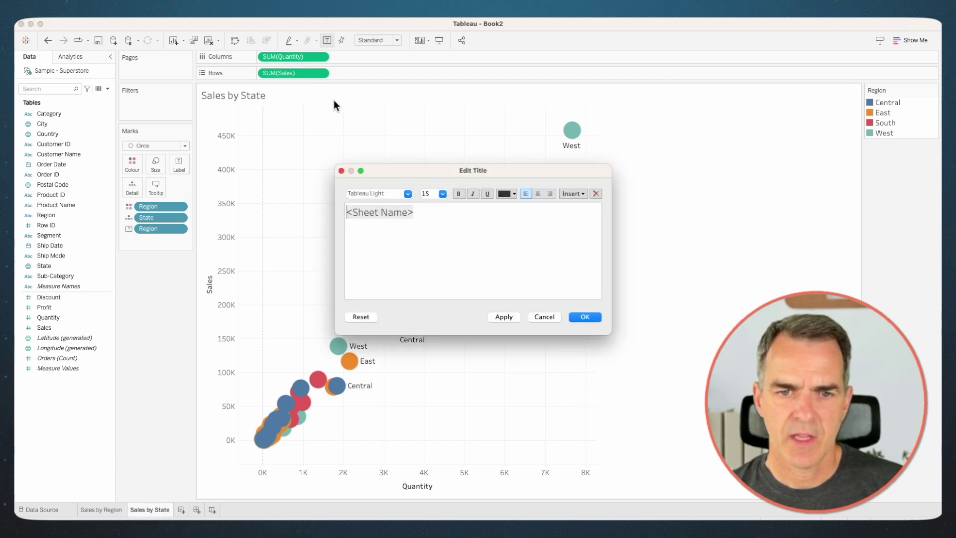
type("| Region:")
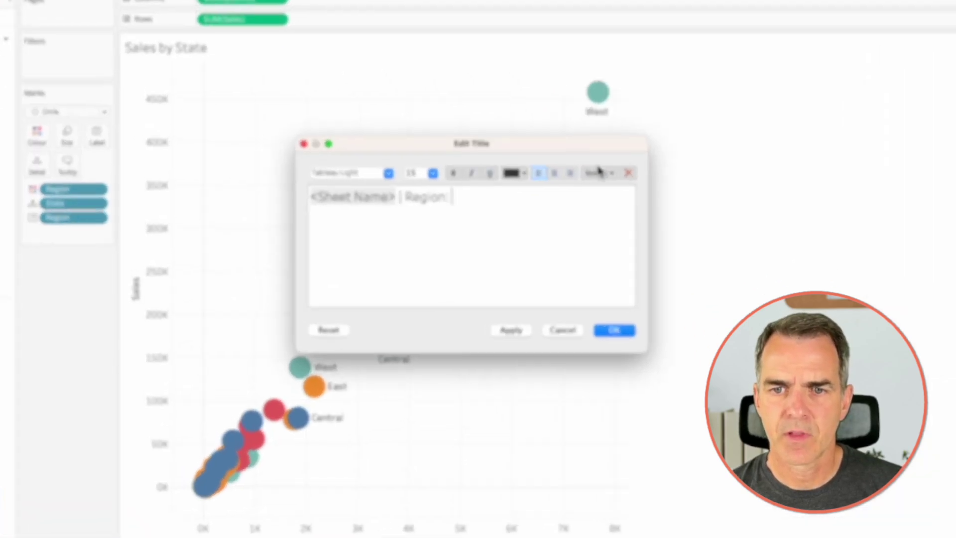
left_click(573, 194)
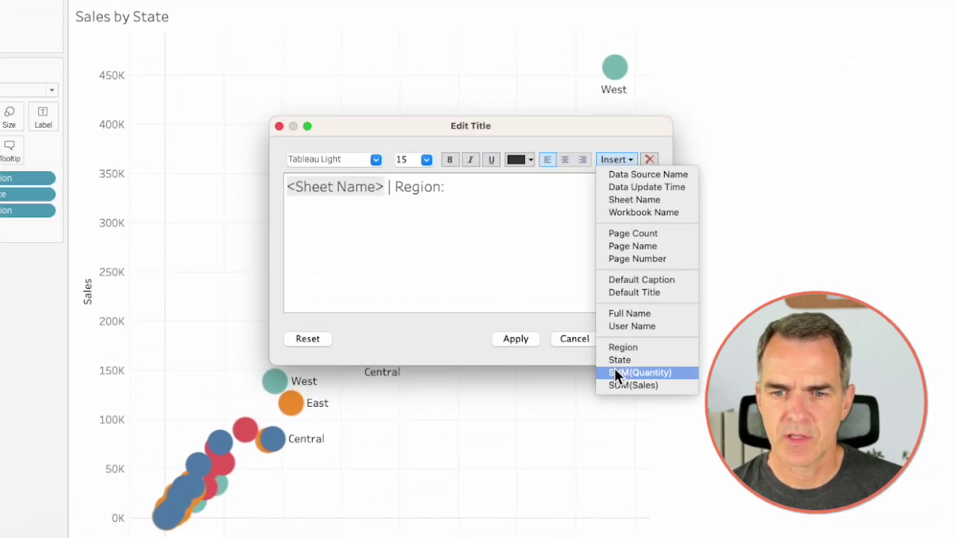
left_click(617, 348)
left_click(520, 339)
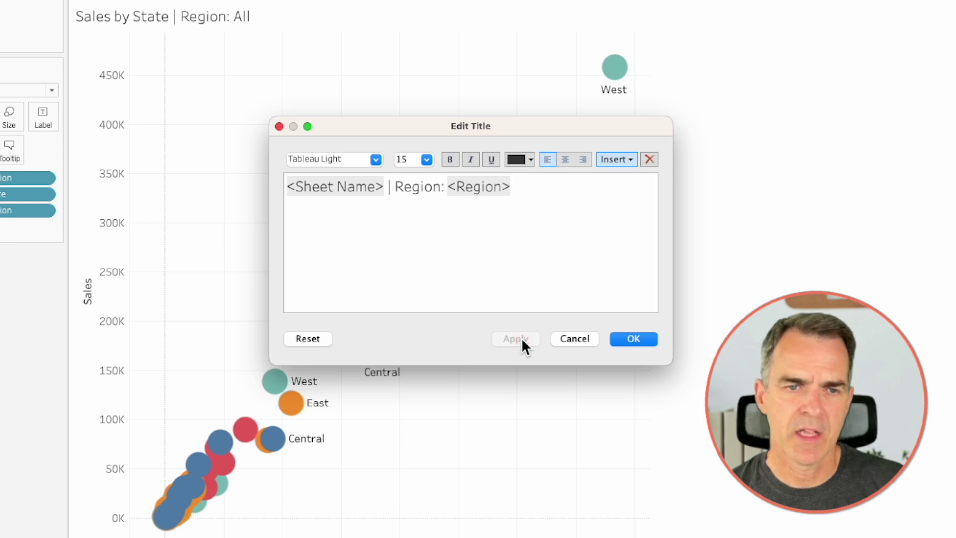
left_click(631, 338)
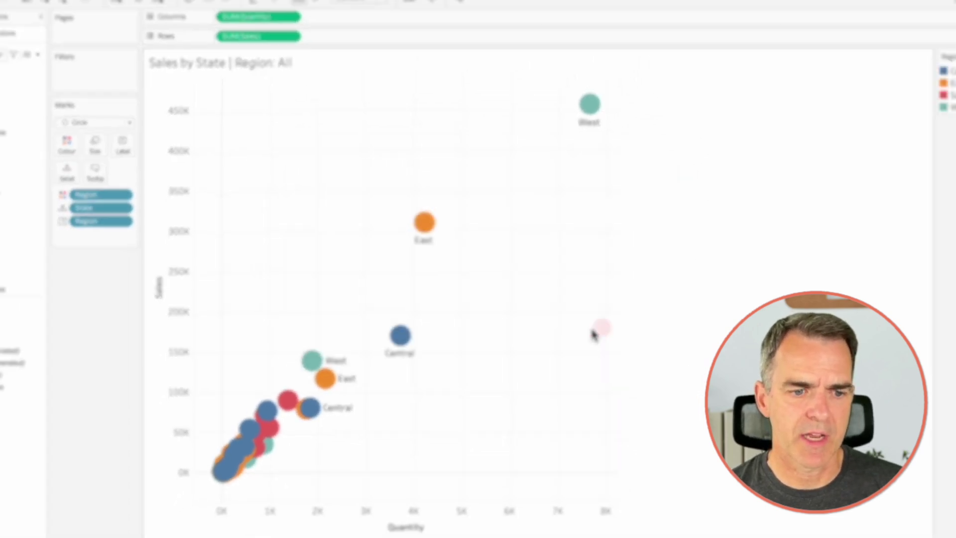
- Duplicate the Sales by State worksheet and add Postal Code as detail on the copy's marks
right_click(148, 510)
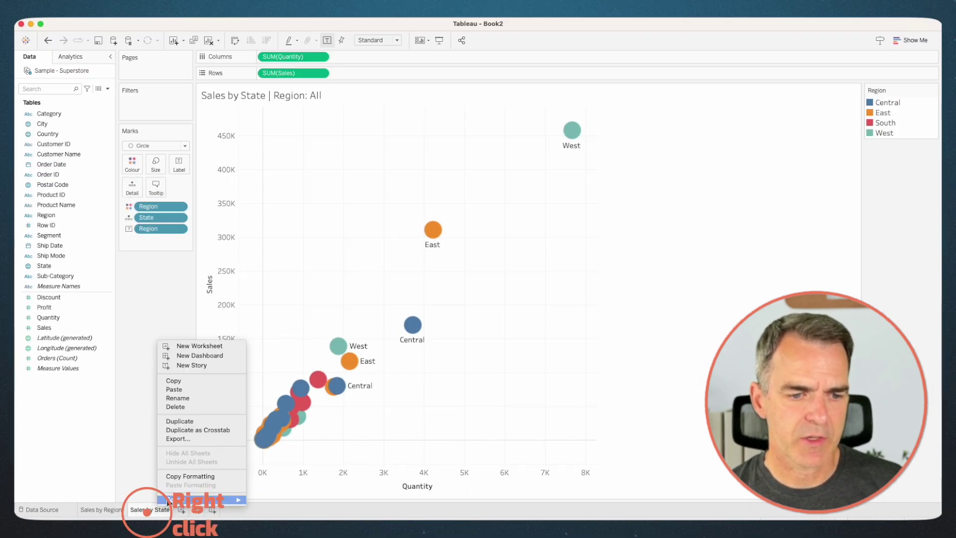
left_click(186, 420)
left_click_drag(64, 185, 131, 186)
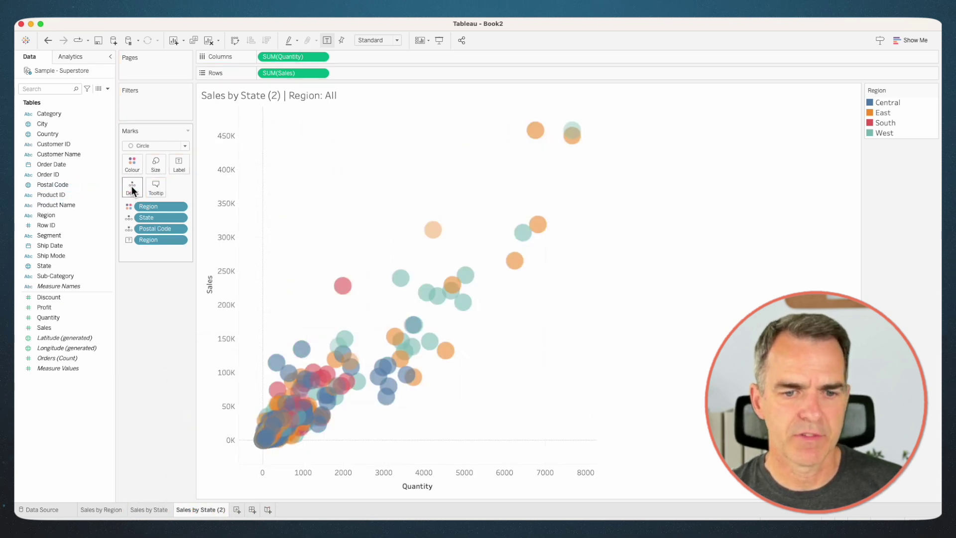
- Rename the duplicated worksheet as Sales by Postal Code
double_click(202, 510)
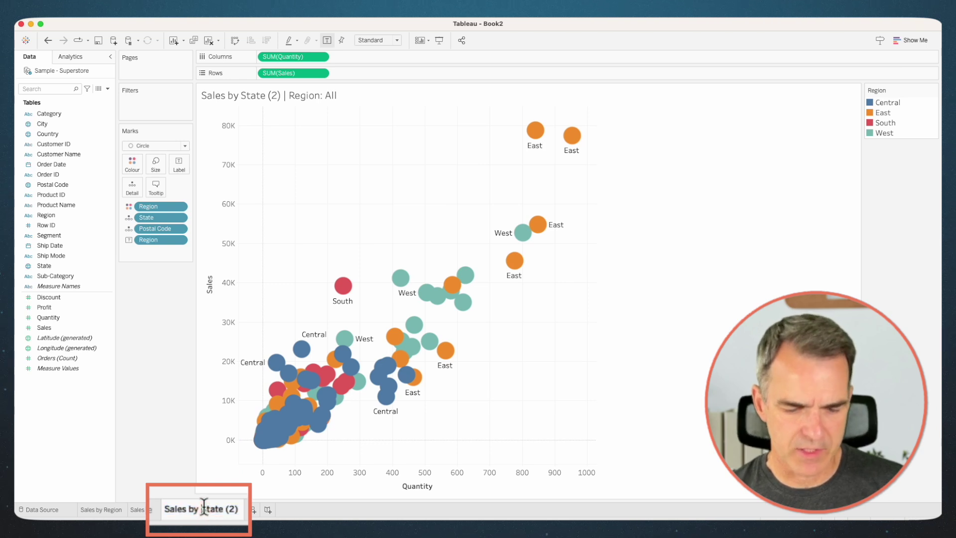
type("Sales by Postal Code")
key("Return")
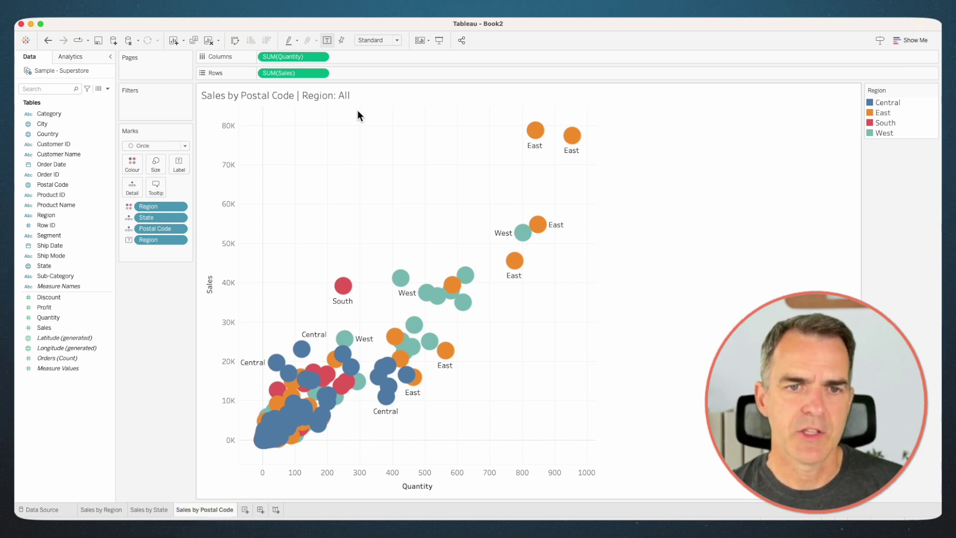
- Append "• State:" and the dynamic State field to the end of the Sales by Postal Code title
double_click(360, 93)
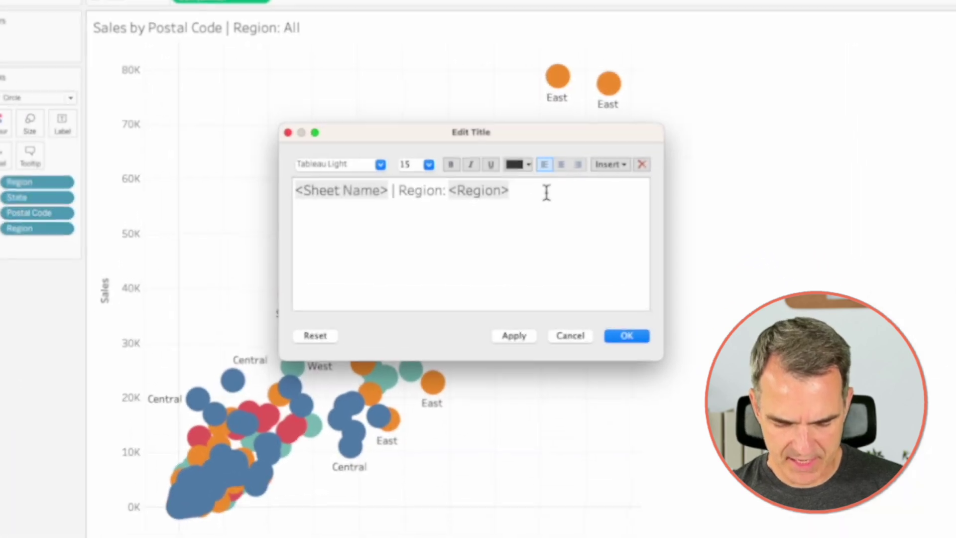
type("•")
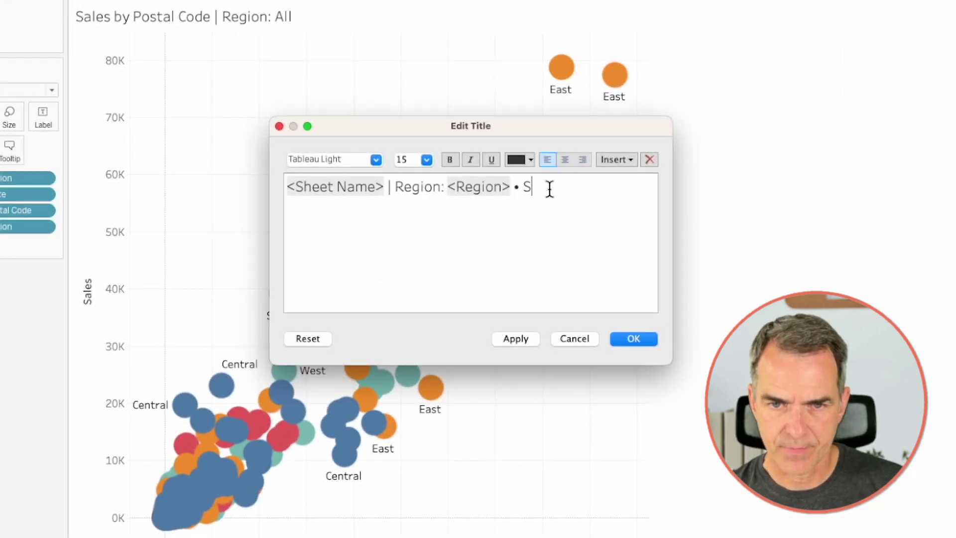
left_click(614, 159)
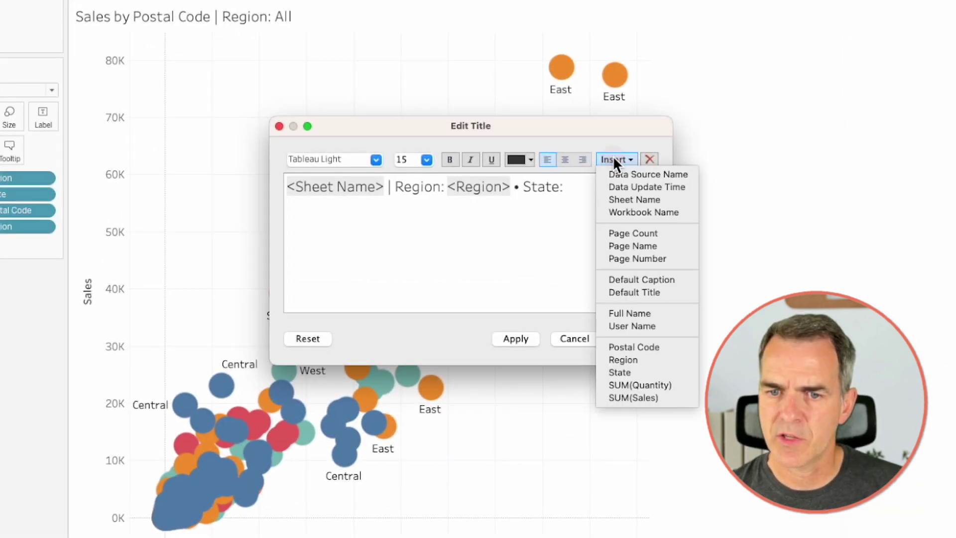
left_click(631, 371)
left_click(516, 336)
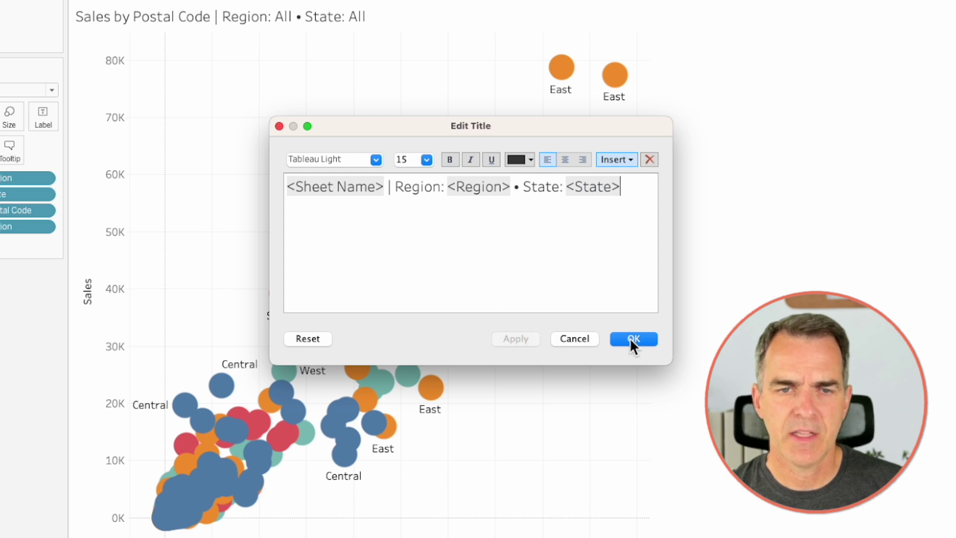
left_click(632, 339)
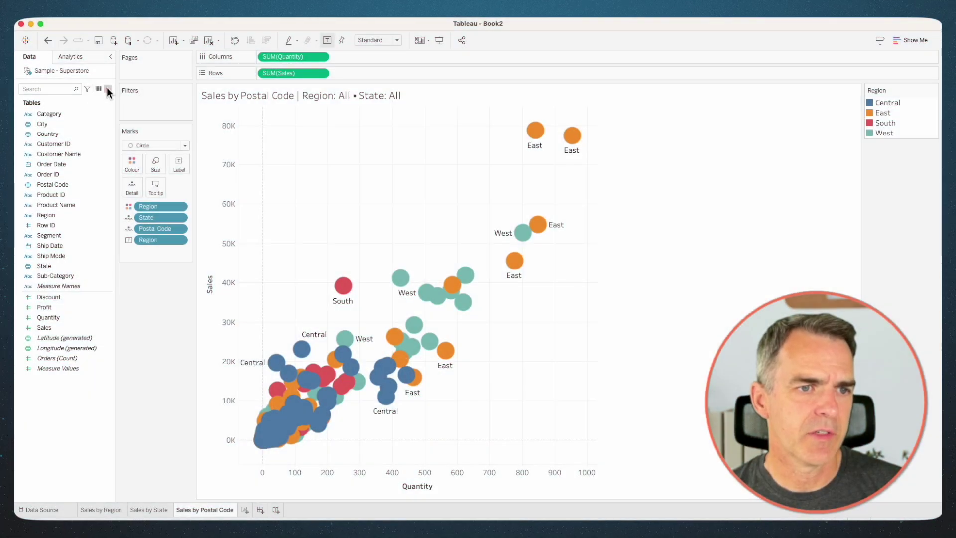
- Create a calculated field named 1 Blank containing the empty string '' and add it as detail on the marks
left_click(107, 88)
left_click(100, 96)
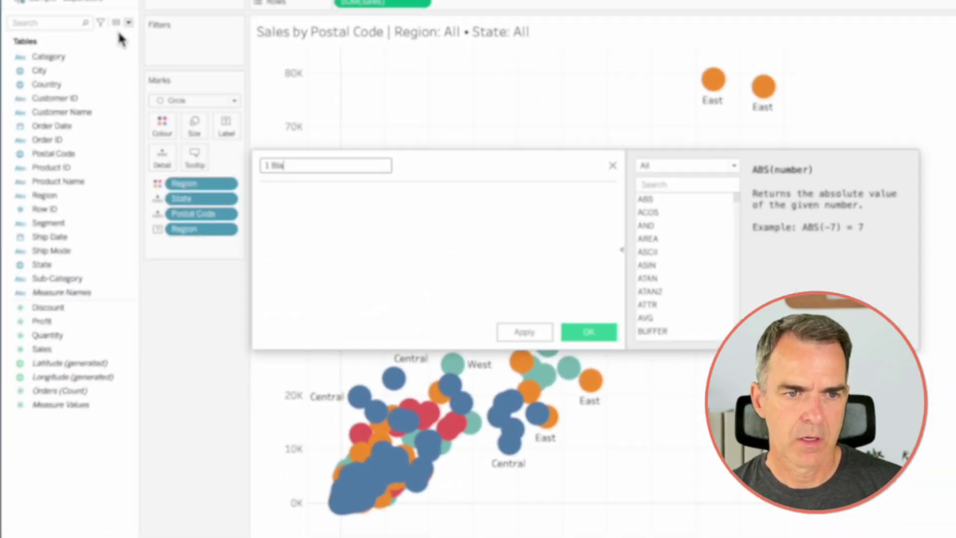
type("''")
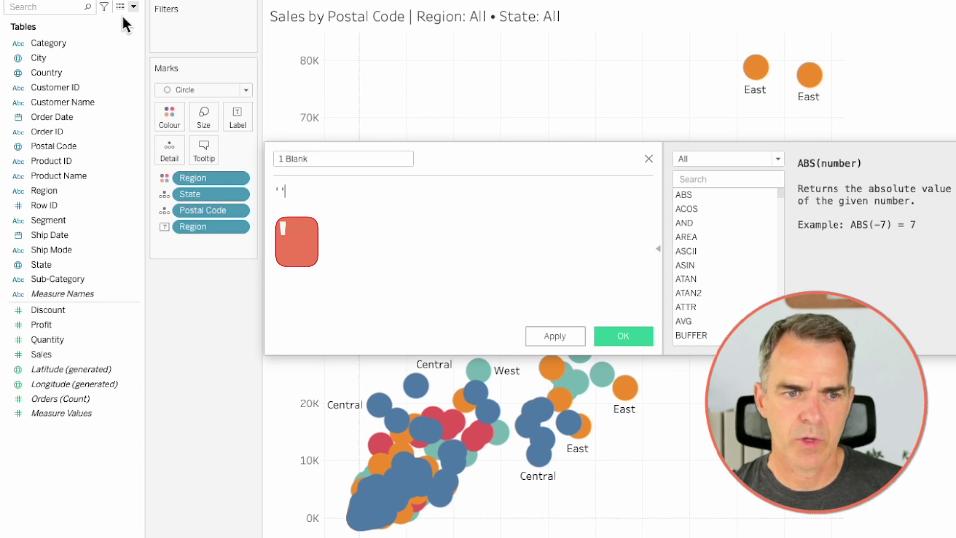
left_click(596, 335)
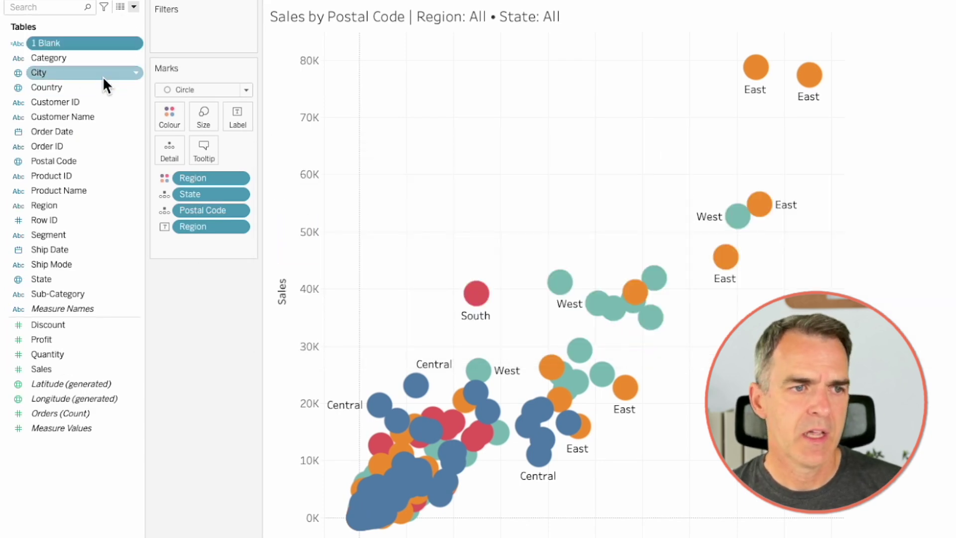
left_click_drag(56, 44, 170, 148)
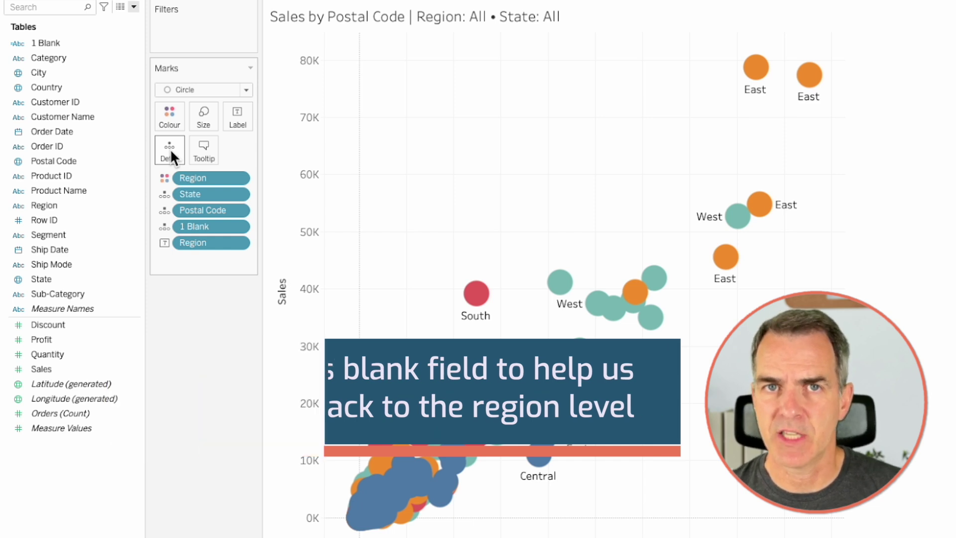
- Create a parameter named 2 Region Parameter with data type String
left_click(133, 7)
left_click(118, 33)
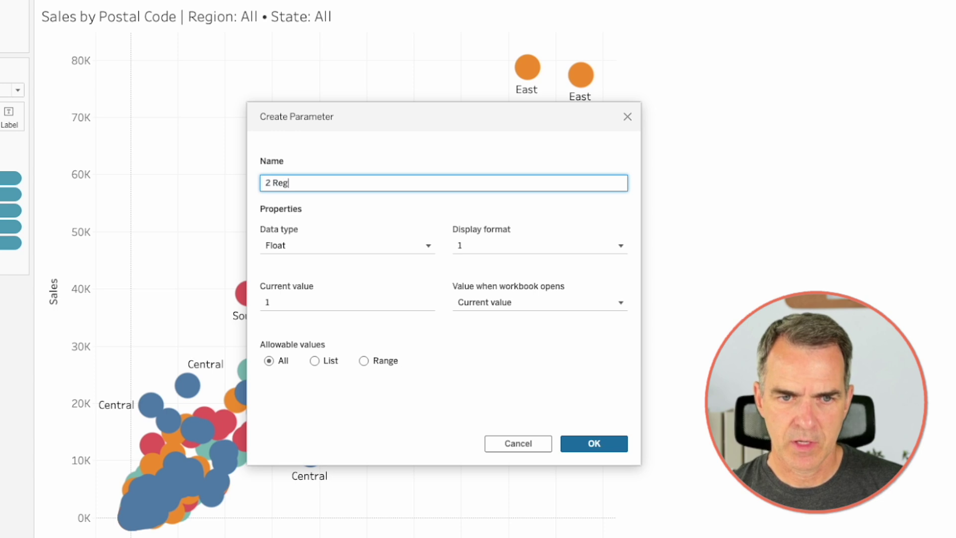
left_click(290, 243)
left_click(292, 294)
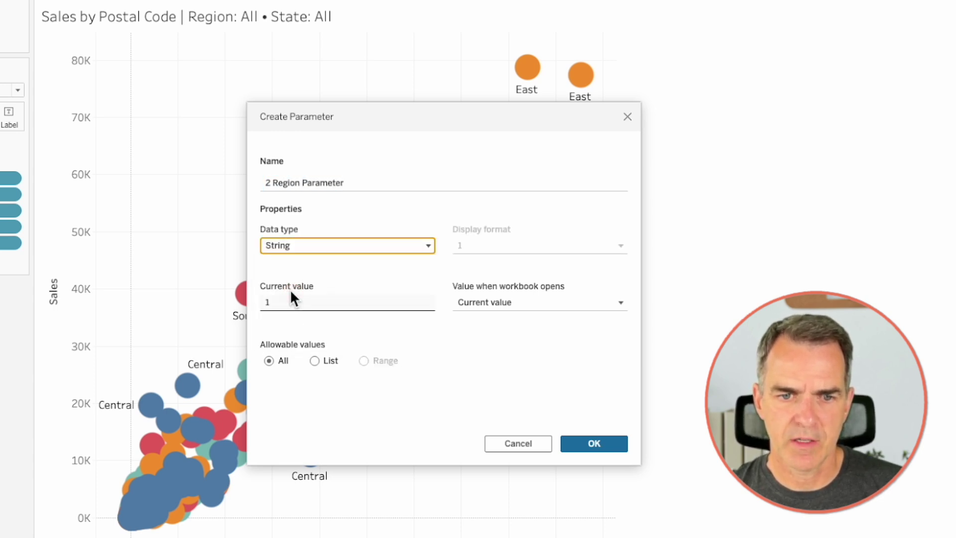
left_click(285, 300)
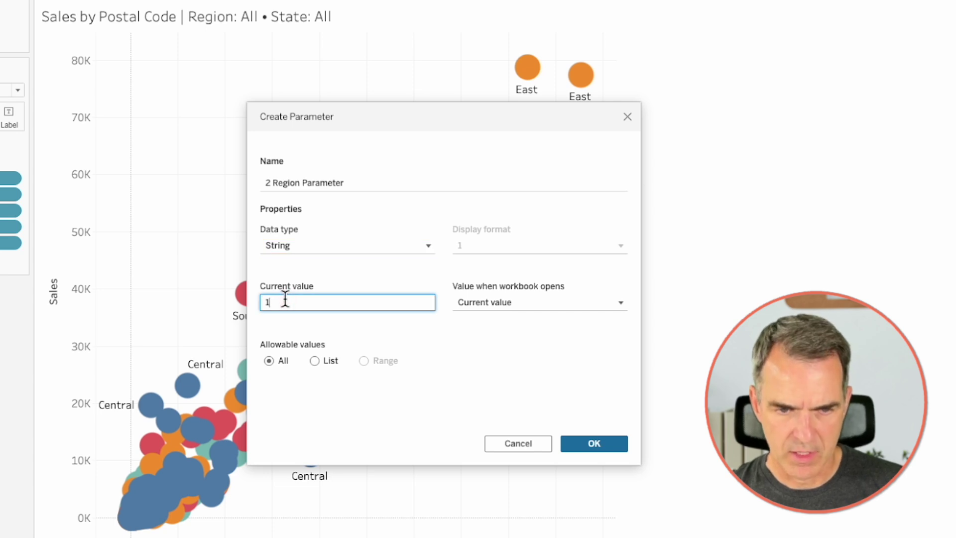
left_click(578, 443)
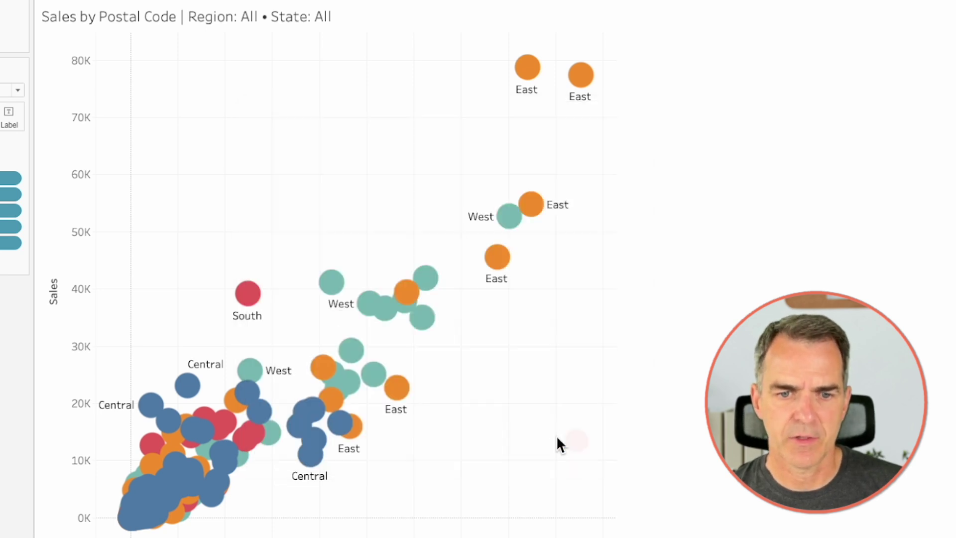
- Create a parameter named 3 State Parameter with data type String
right_click(106, 463)
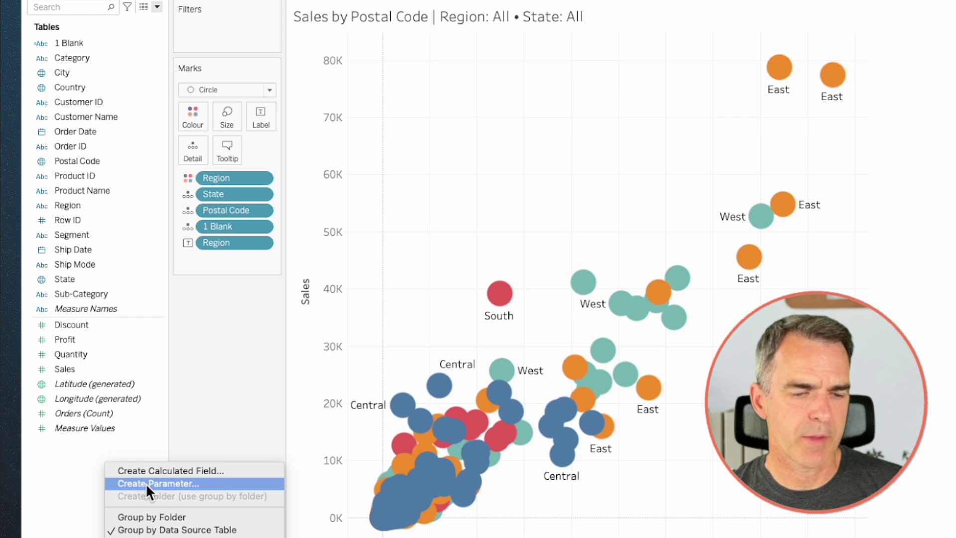
left_click(145, 483)
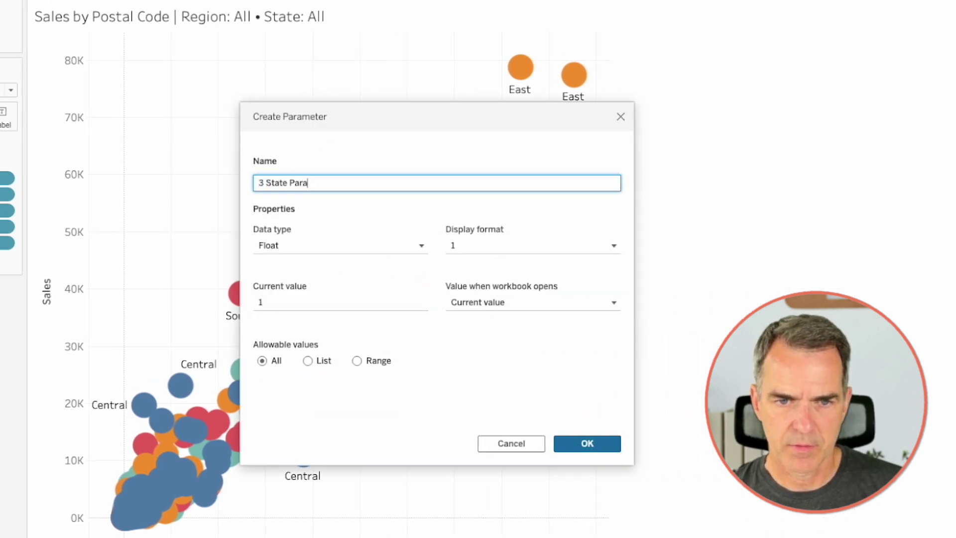
left_click(277, 247)
left_click(285, 290)
left_click(277, 302)
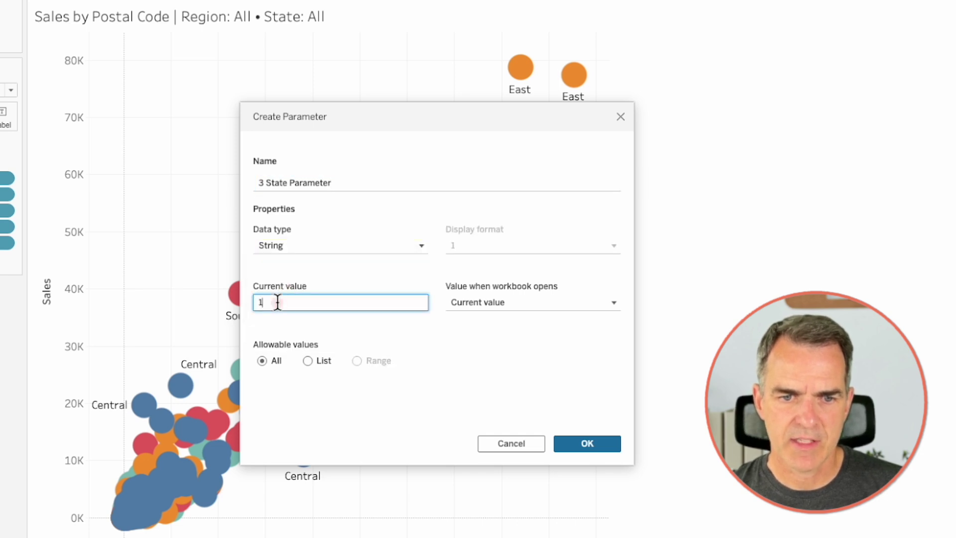
left_click(592, 442)
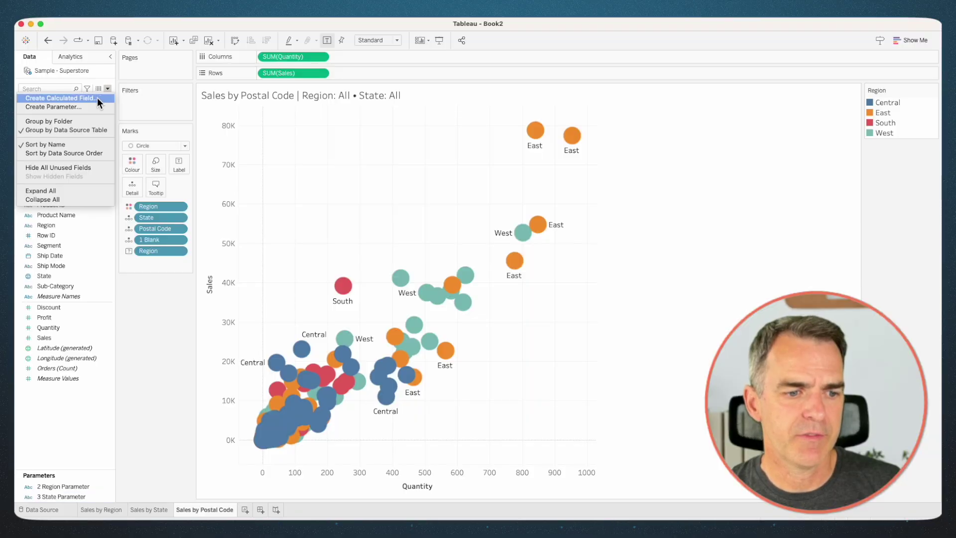
- Create a calculated field named 4 Region Level with the formula [2 Region Parameter]="" AND [3 State Parameter]=""
left_click(97, 98)
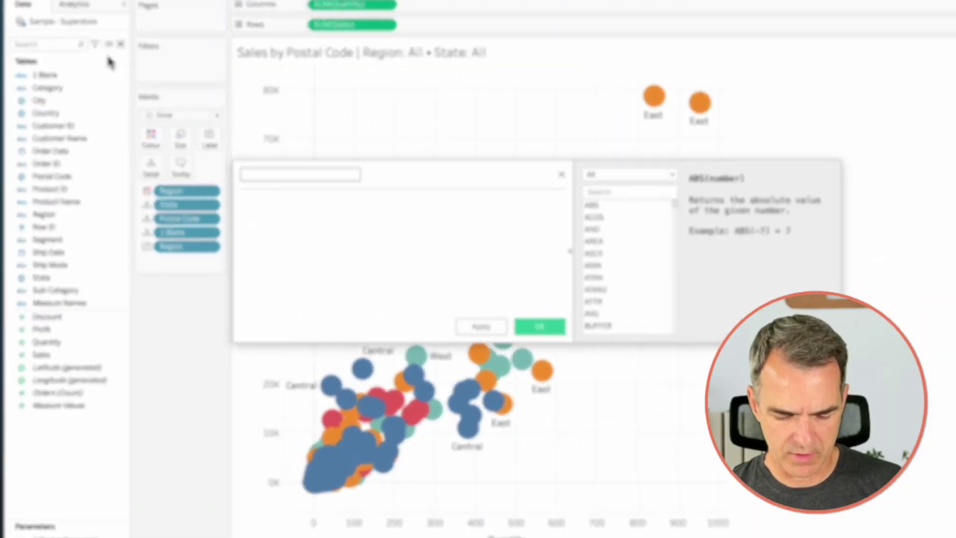
type("4 Re")
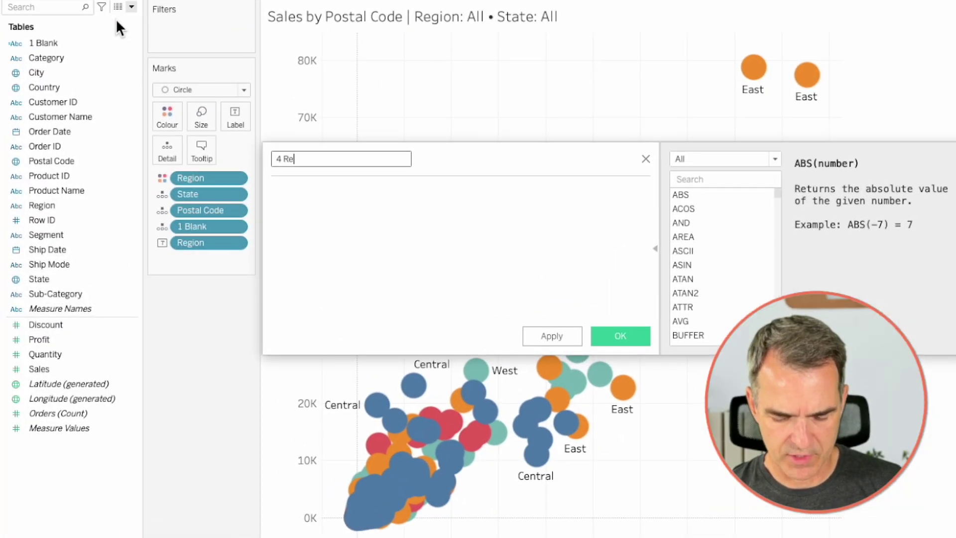
type("gion Level")
key("Tab")
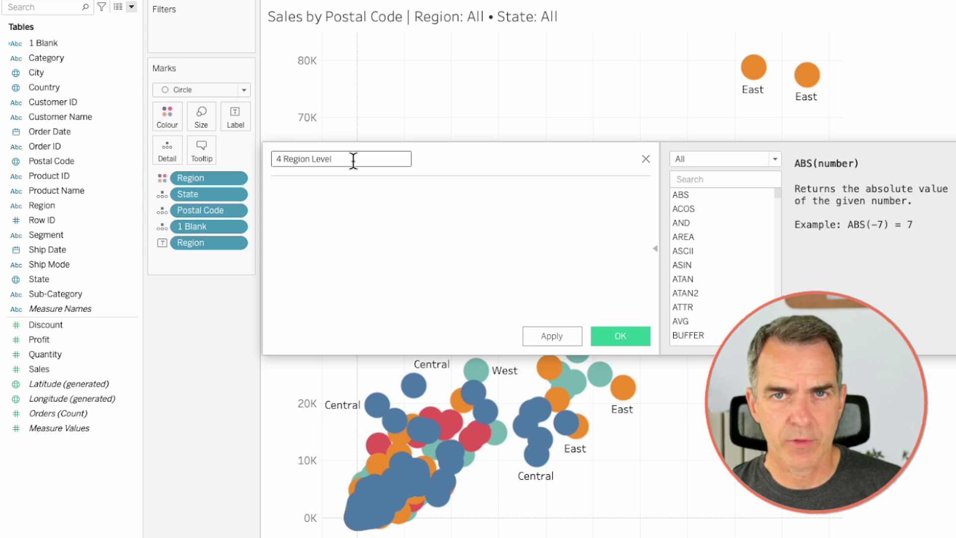
type("Reg")
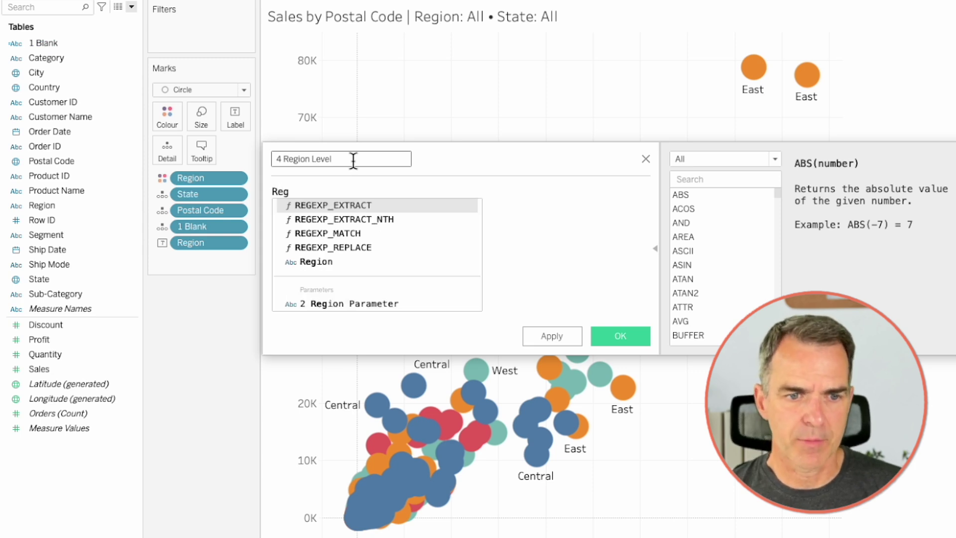
left_click(363, 302)
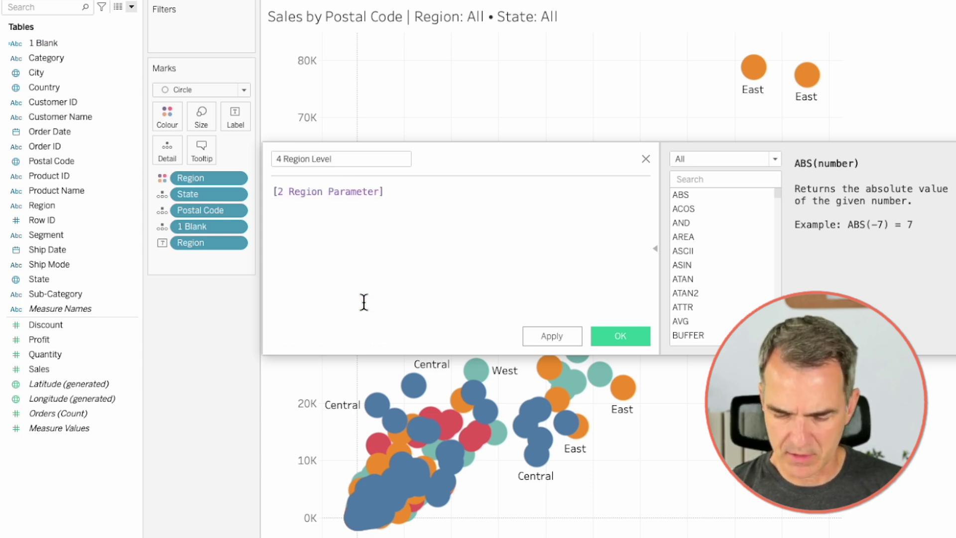
type("=\"\" AND state")
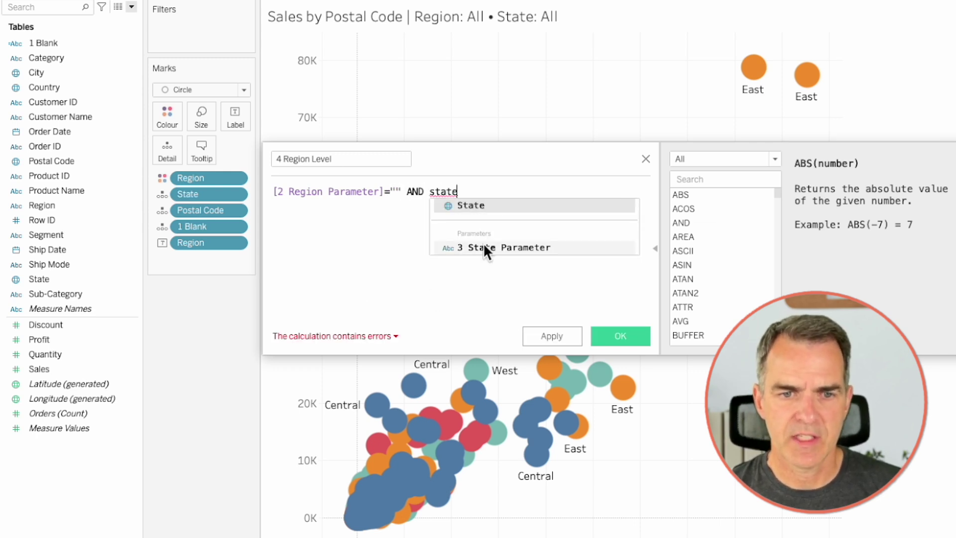
left_click(483, 245)
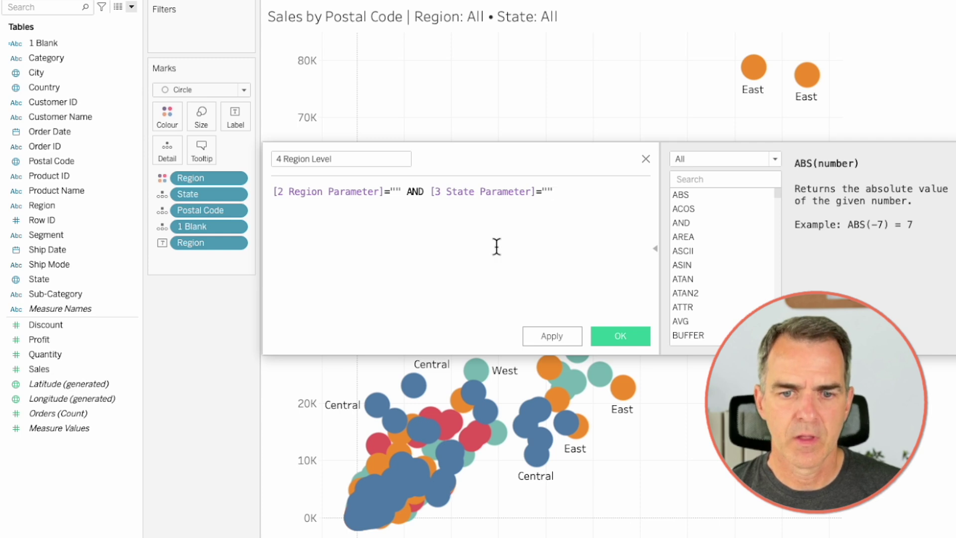
left_click(621, 336)
- Create a calculated field named 5 State Level with the formula [4 Region Level]=FALSE AND [3 State Parameter]=""
left_click(132, 7)
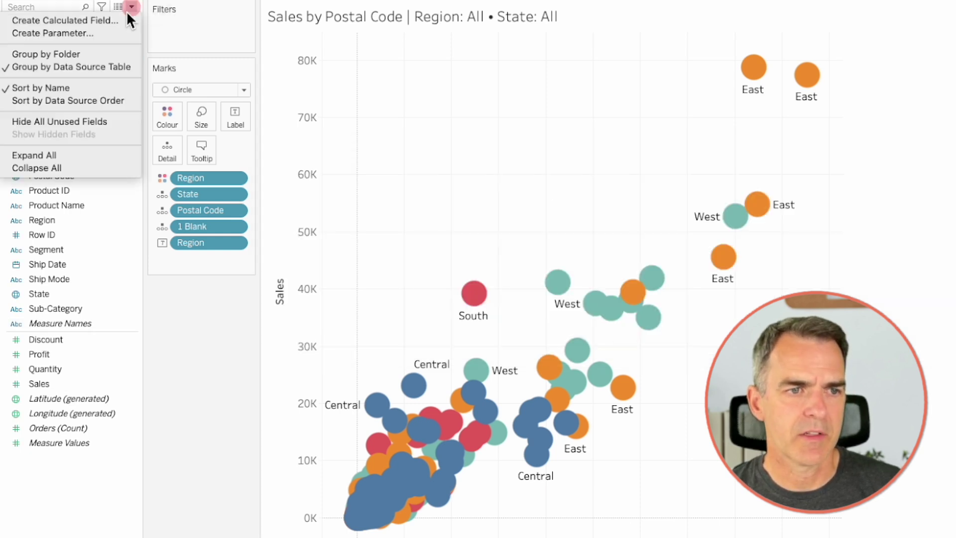
left_click(117, 21)
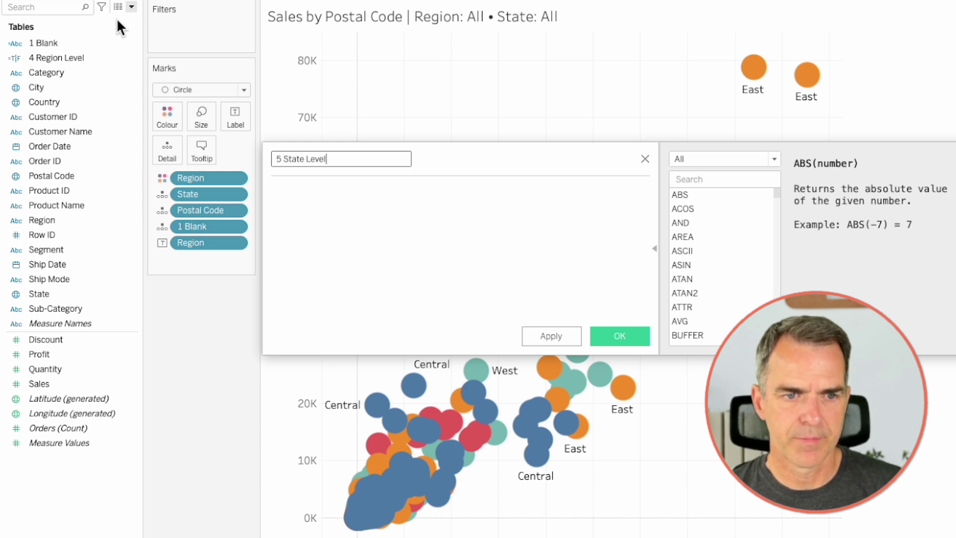
type("Region")
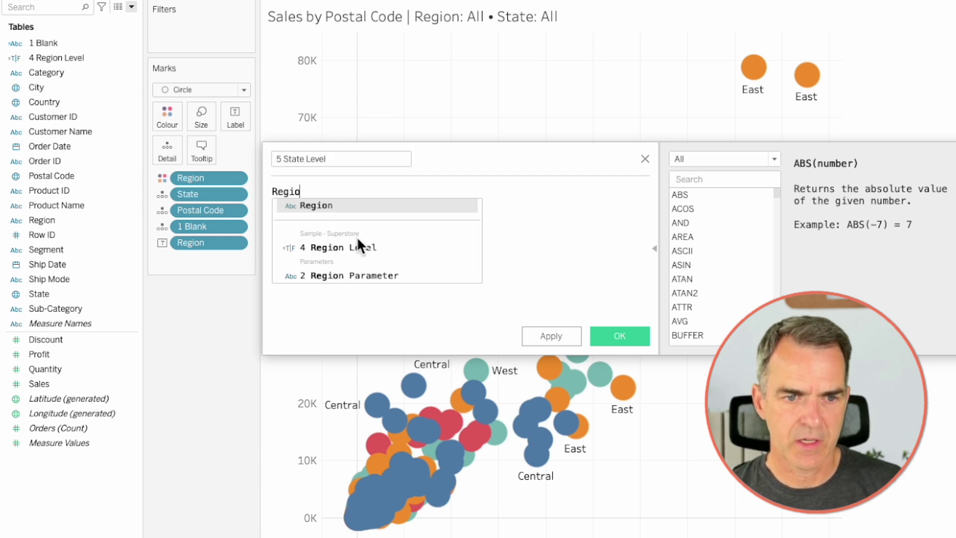
left_click(358, 247)
type("=")
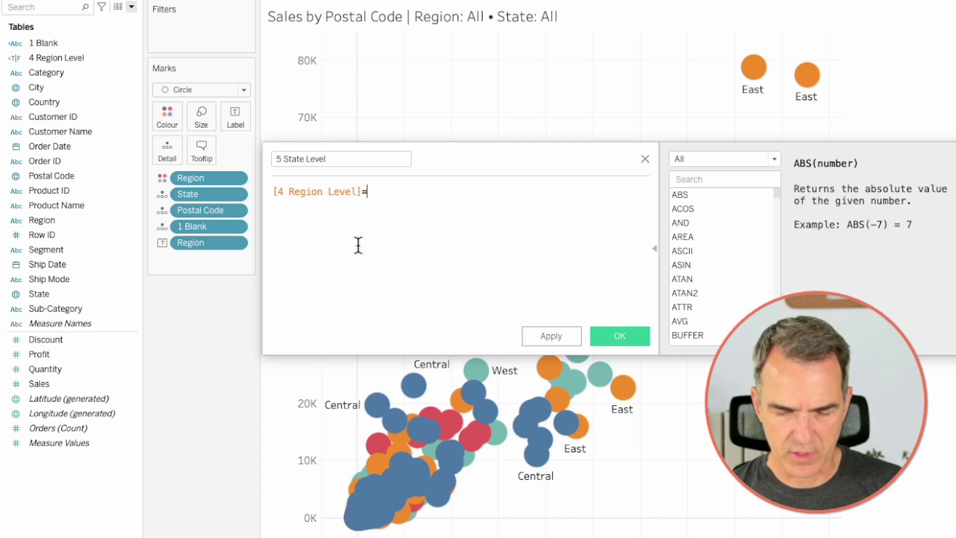
type("FALSE AND stat")
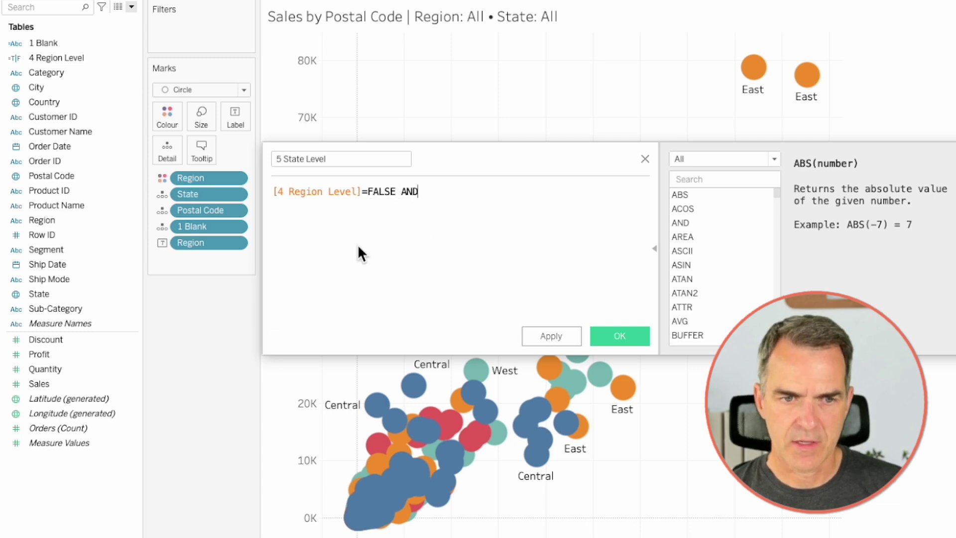
left_click(516, 249)
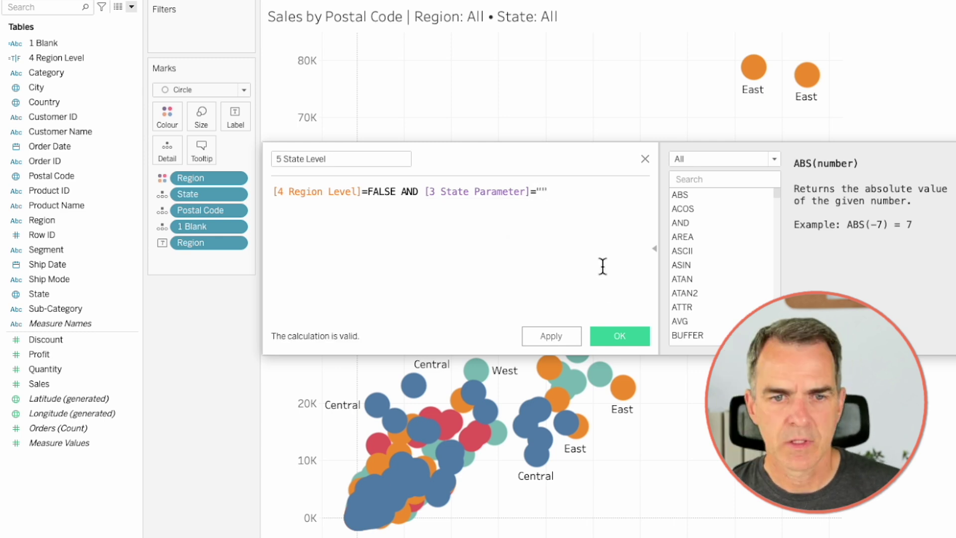
left_click(619, 335)
- Create a calculated field named 6 Postal Code Level with the formula [4 Region Level]=FALSE and [5 State Level]=FALSE
left_click(131, 6)
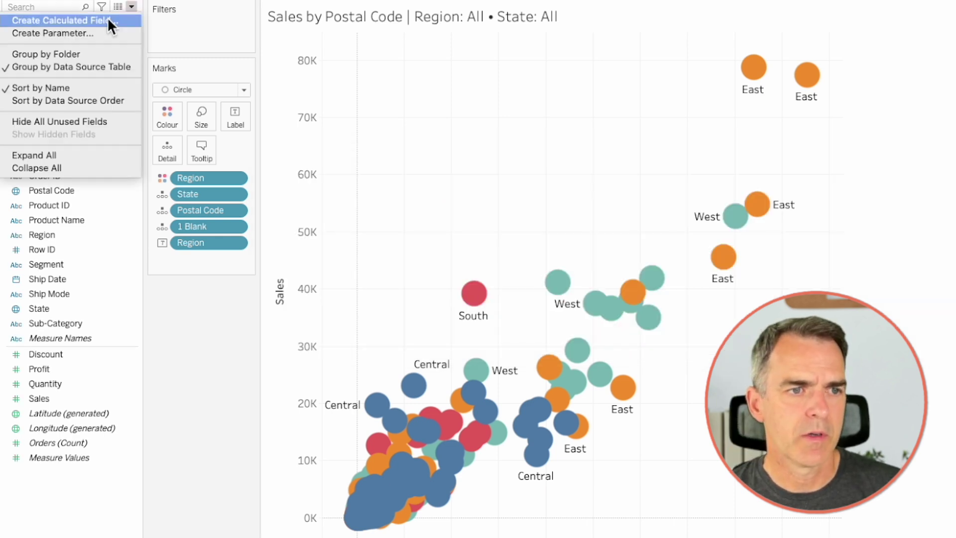
left_click(108, 20)
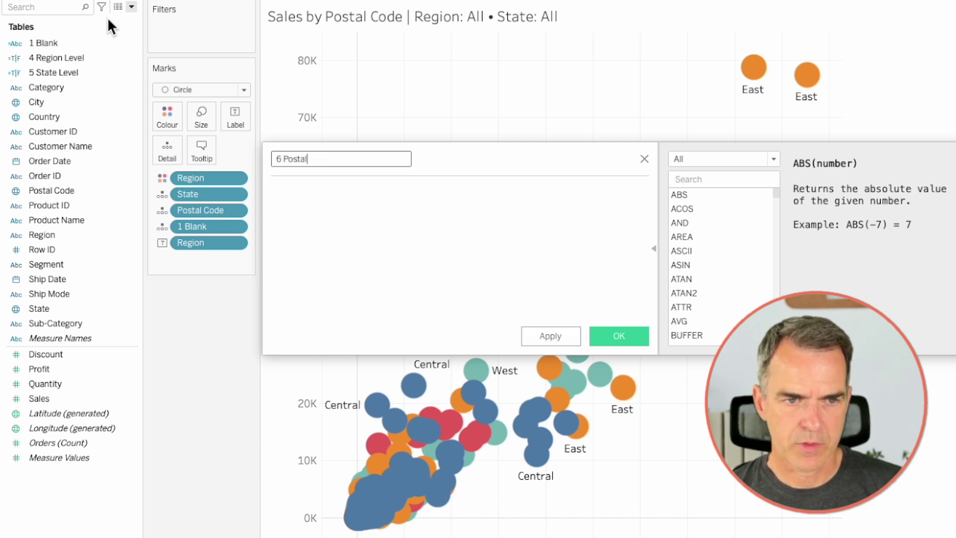
type("6 Postal Code Level")
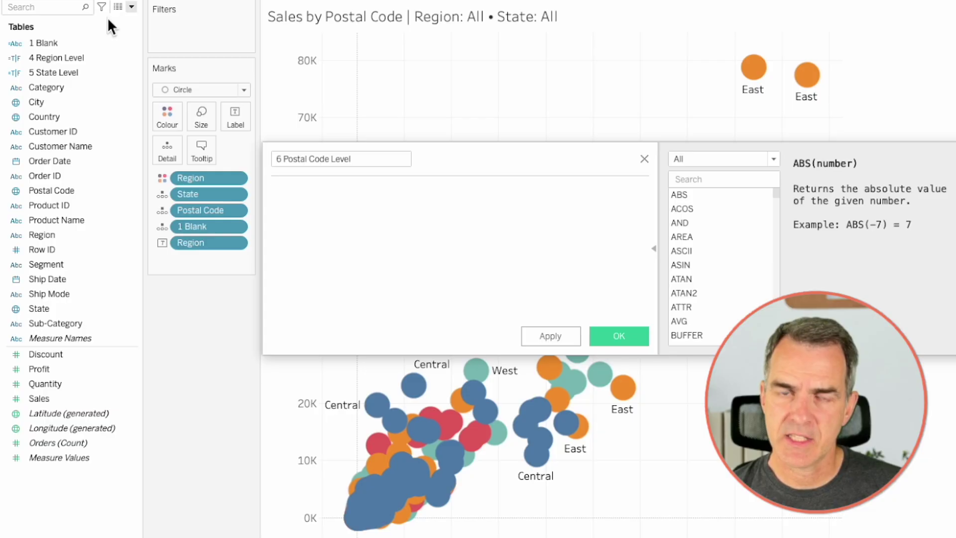
type("reg")
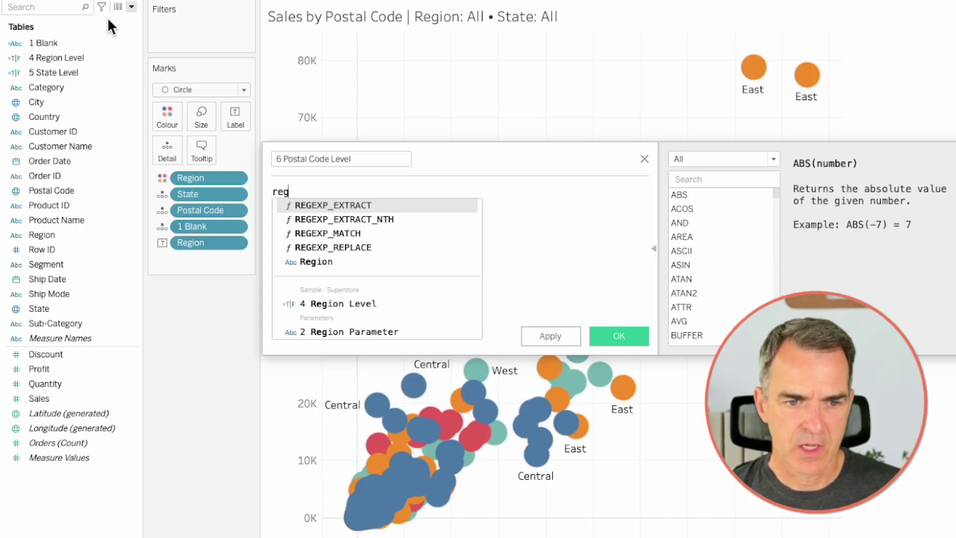
left_click(353, 304)
type("=FALSE and st")
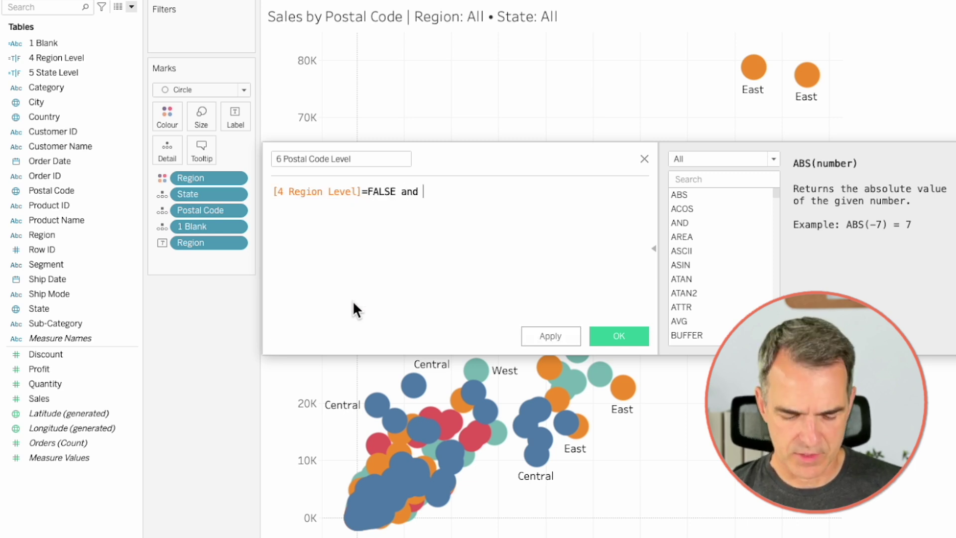
left_click(472, 304)
type("=FALSE")
left_click(608, 336)
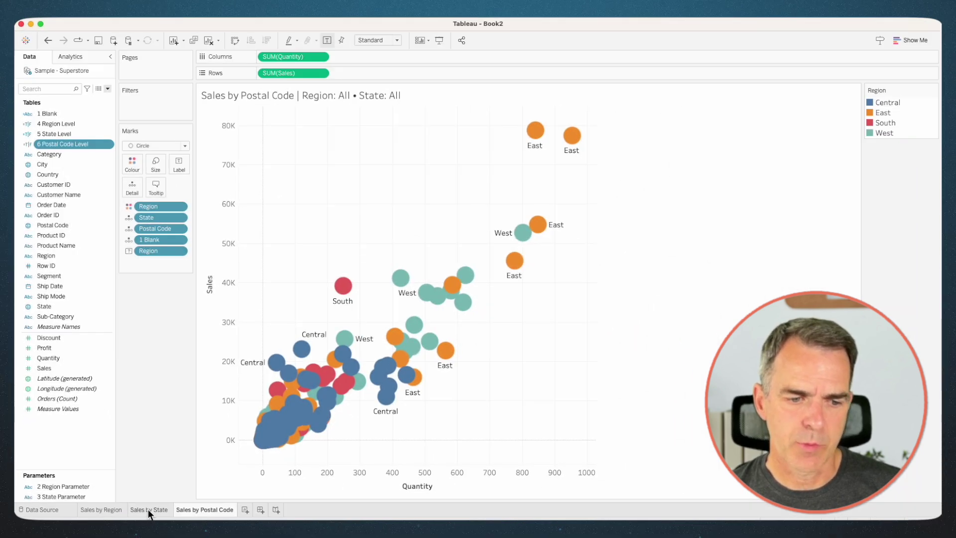
- On the Sales by State worksheet, create a calculated field named 7 Region Filter with the formula [2 Region Parameter]=[Region]
left_click(148, 509)
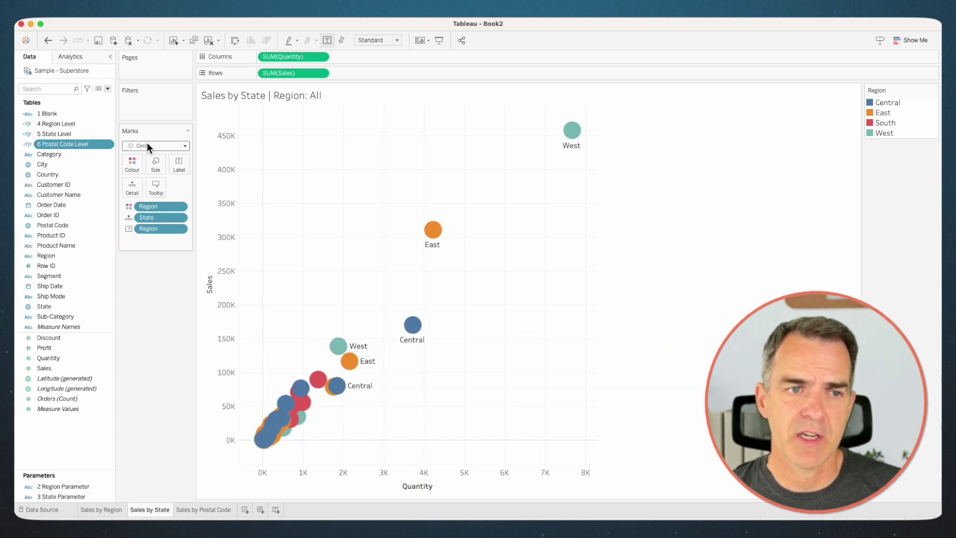
left_click(108, 88)
left_click(100, 97)
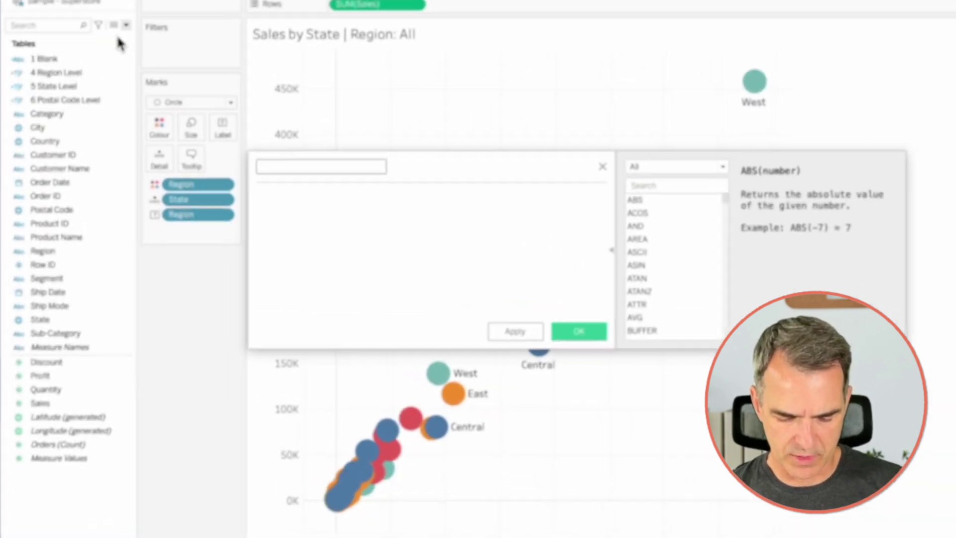
type("7 Region Filter")
left_click(273, 196)
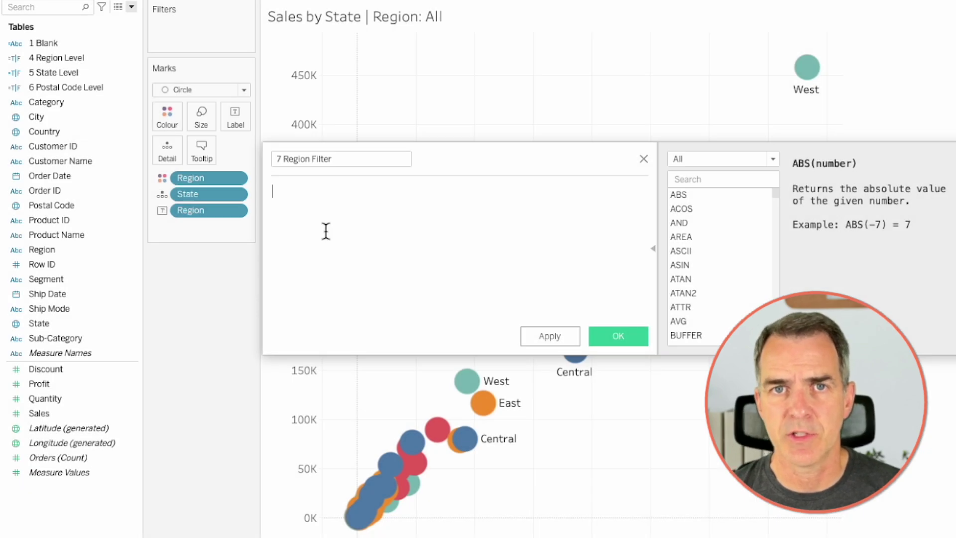
type("Reg")
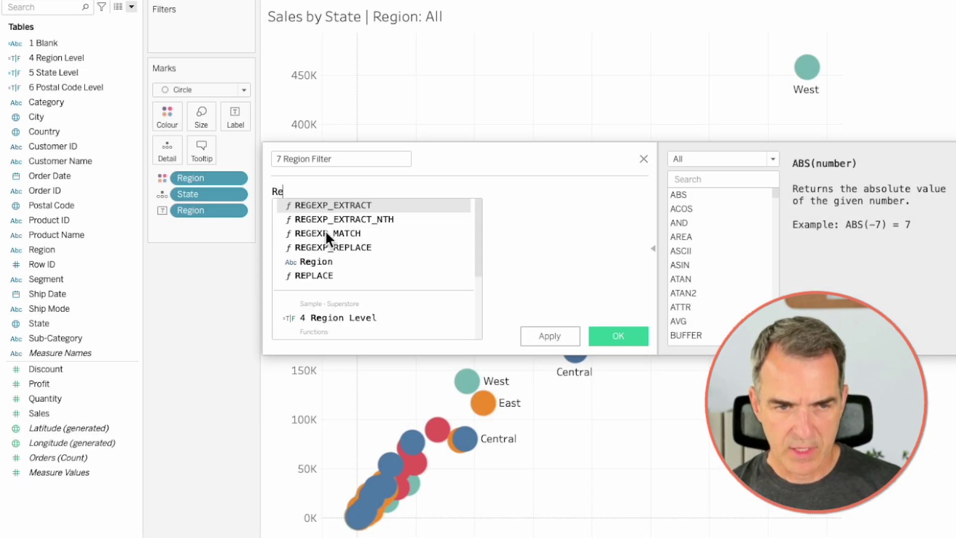
left_click(333, 327)
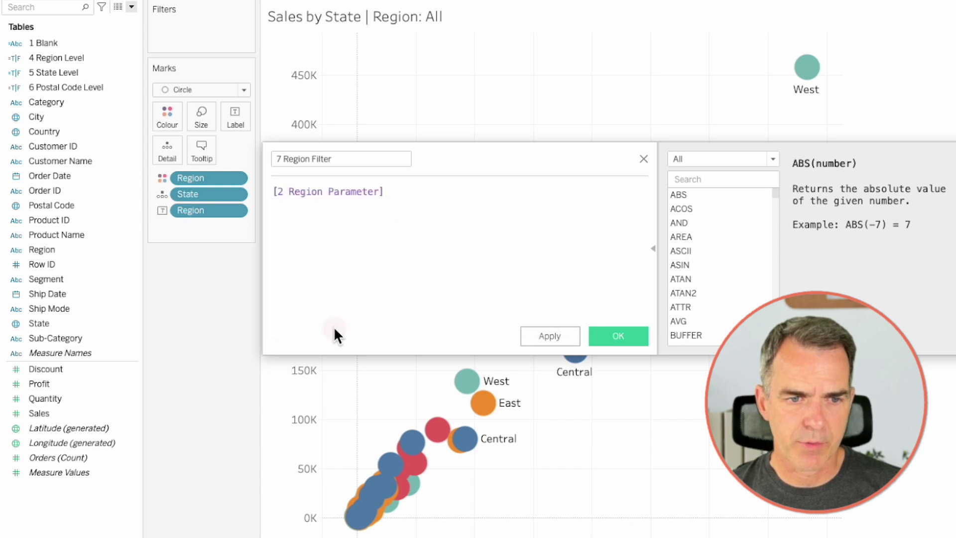
type("=reg")
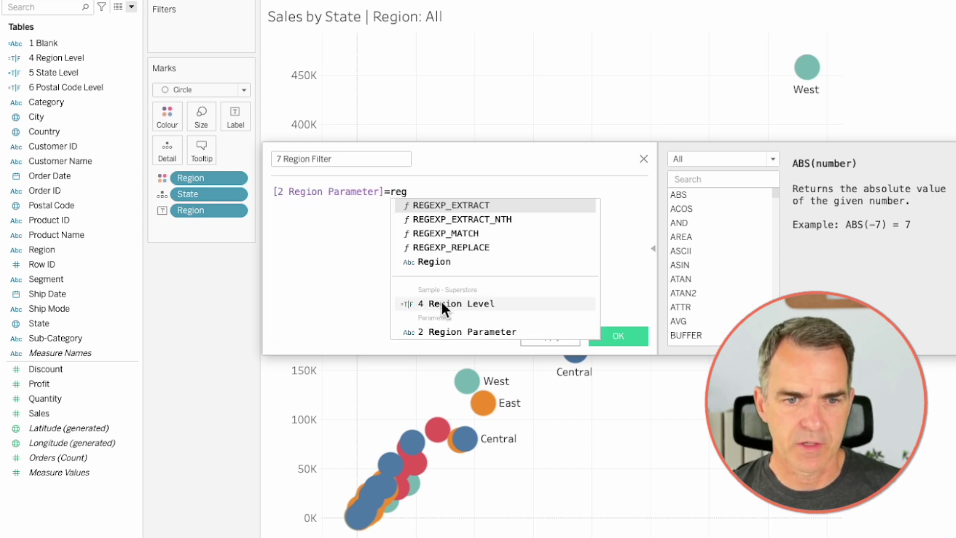
left_click(438, 263)
left_click(617, 335)
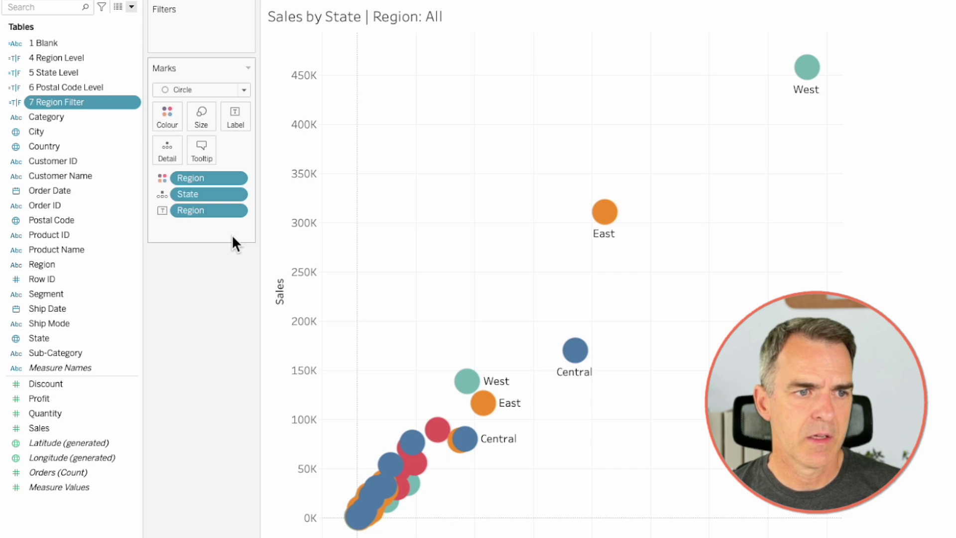
- Filter Sales by State with 7 Region Filter, selecting False and excluding it
left_click_drag(61, 99, 183, 35)
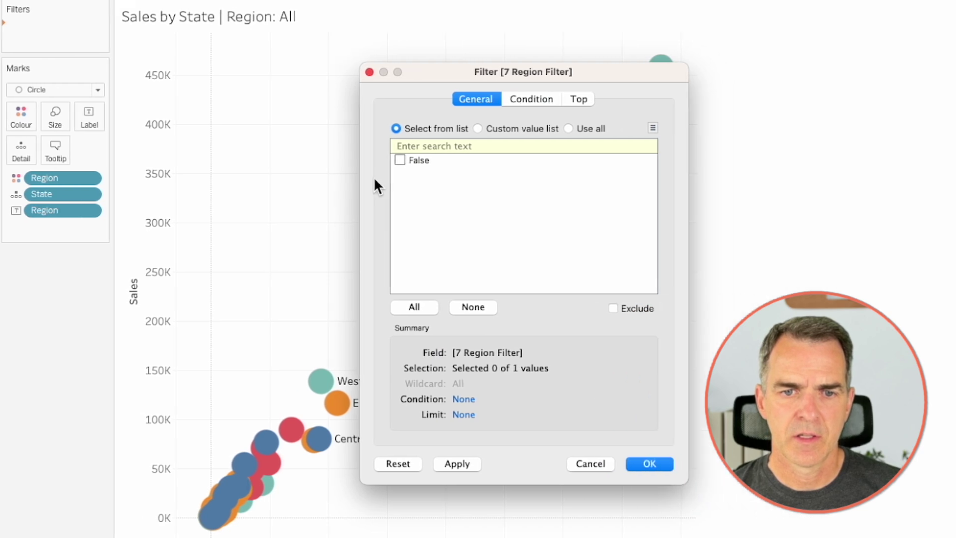
left_click(545, 160)
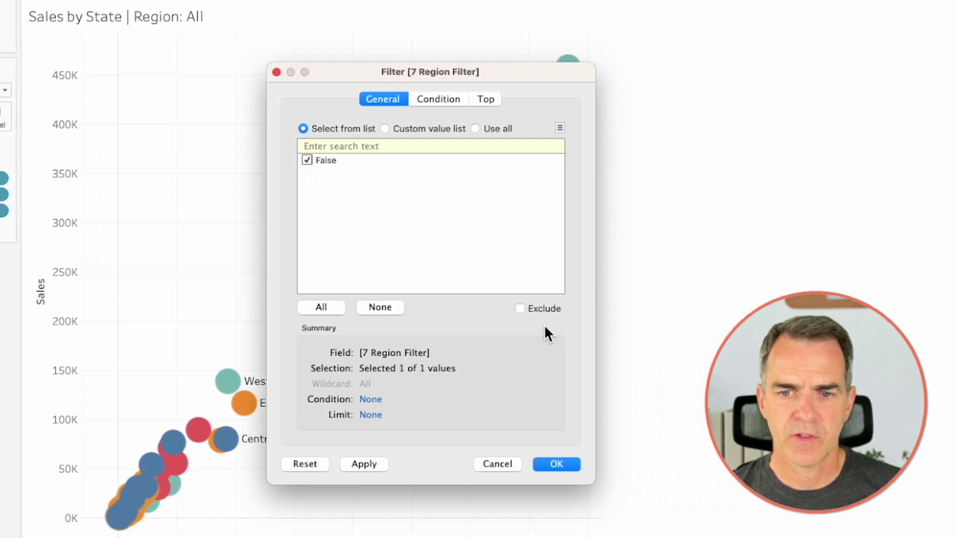
left_click(520, 308)
left_click(541, 462)
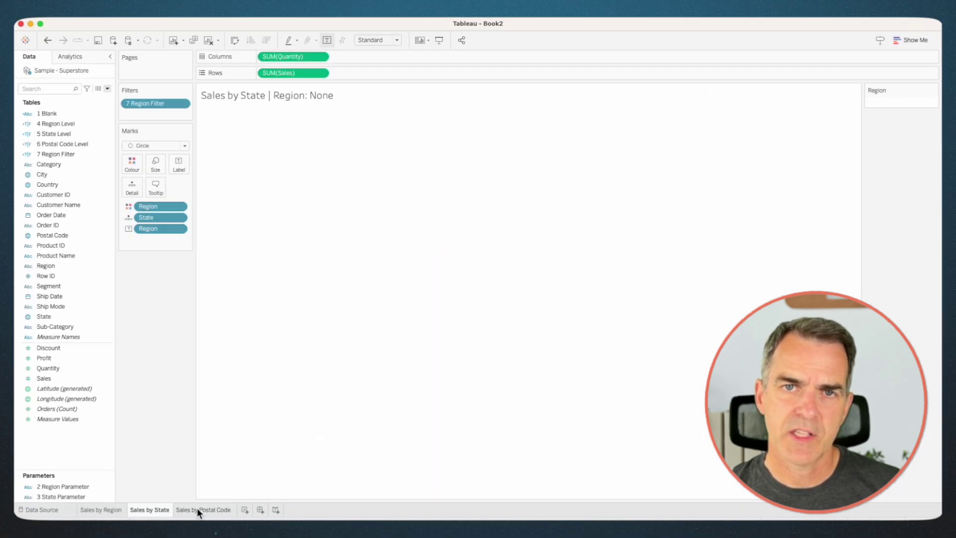
- On the Sales by Postal Code worksheet, create a calculated field named 8 State Filter with the formula [State]=[3 State Parameter]
left_click(197, 510)
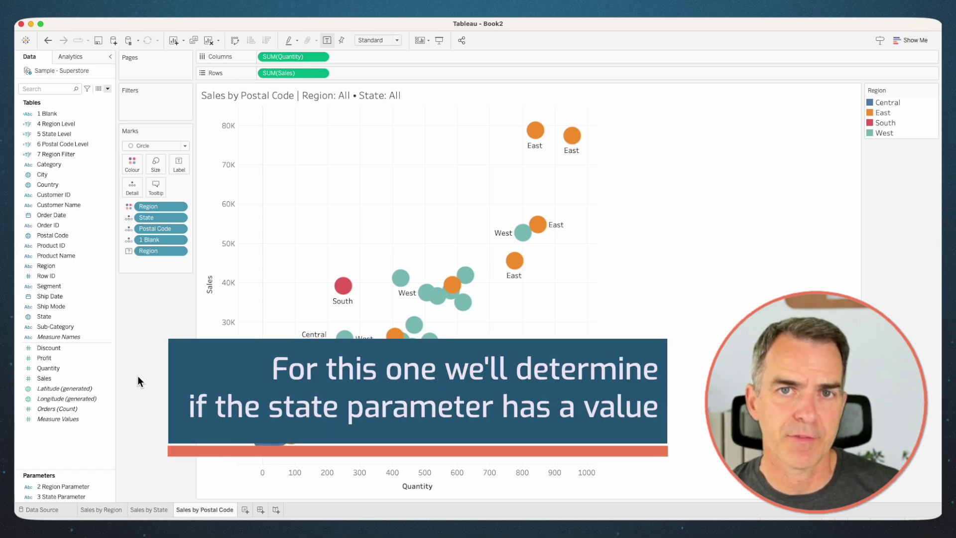
left_click(107, 88)
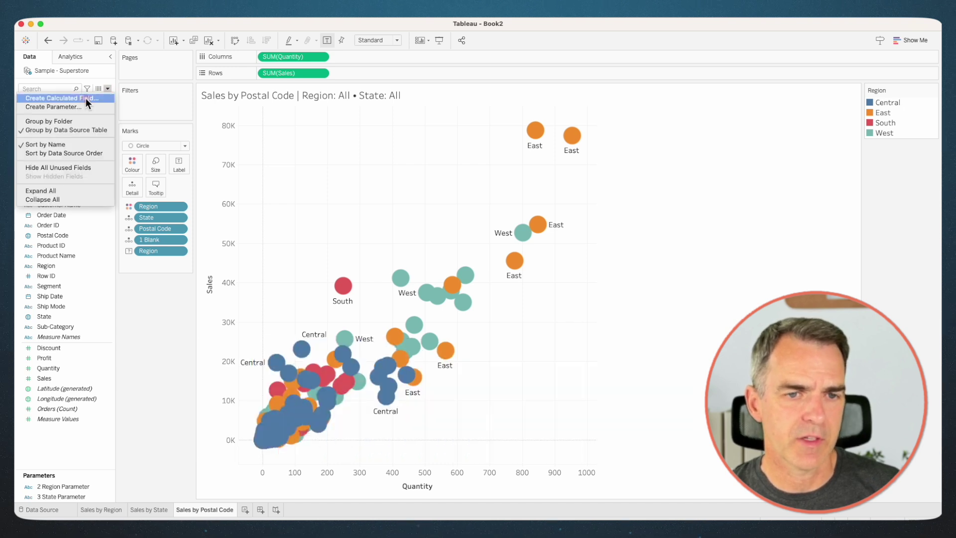
left_click(85, 98)
type("8 S")
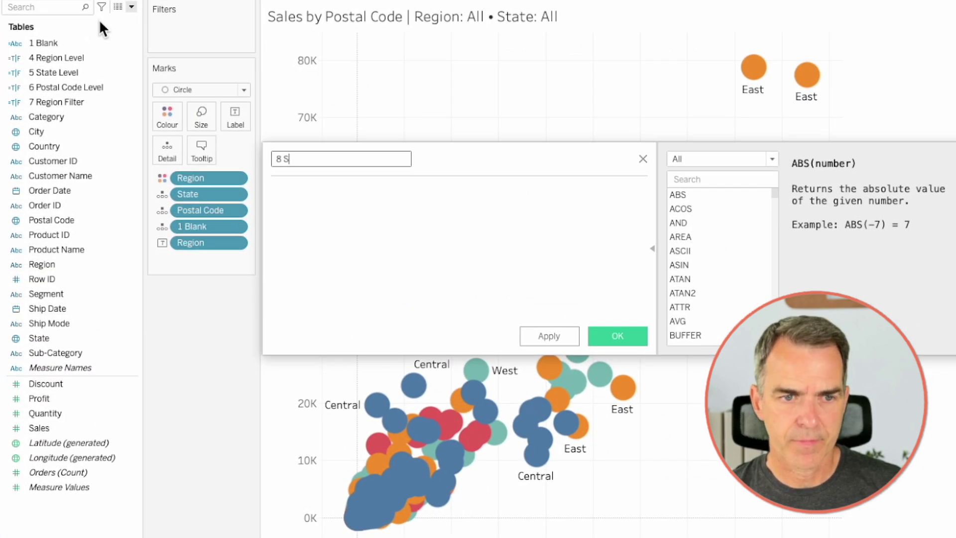
type("tate Filter")
left_click(338, 232)
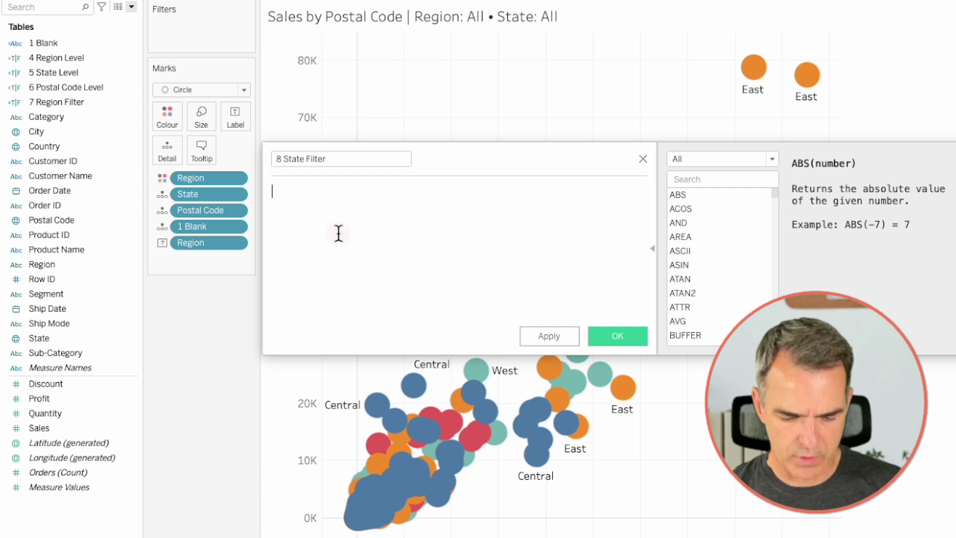
type("st")
left_click(321, 219)
type("=")
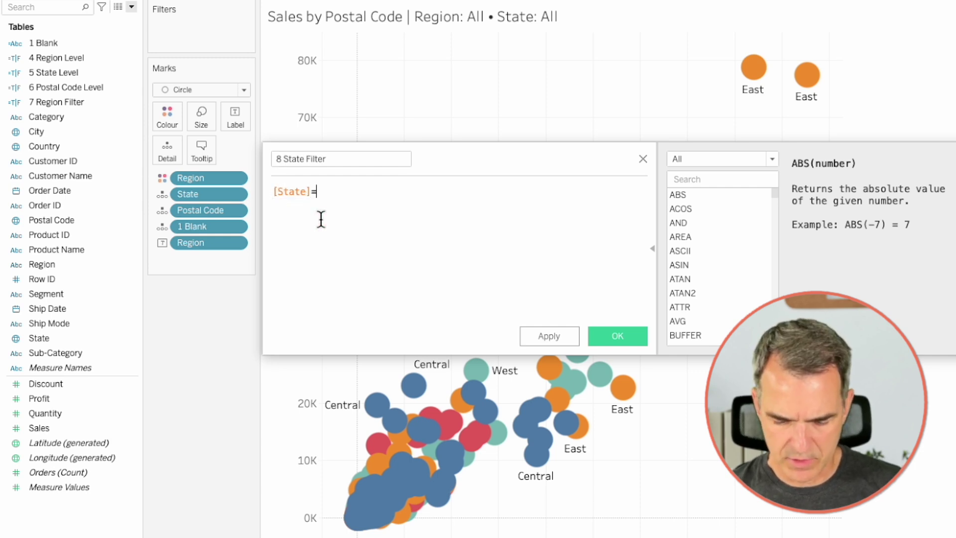
type("pa")
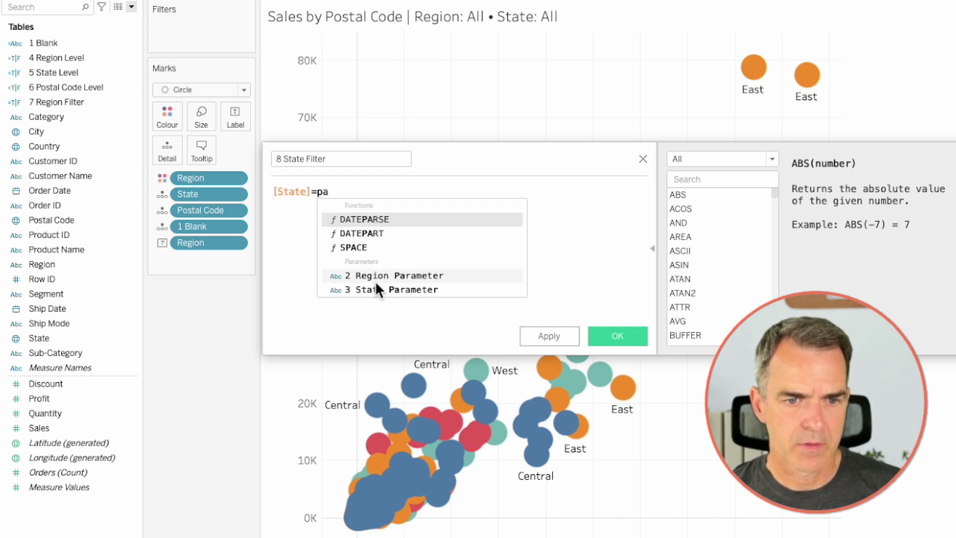
left_click(377, 286)
left_click(606, 330)
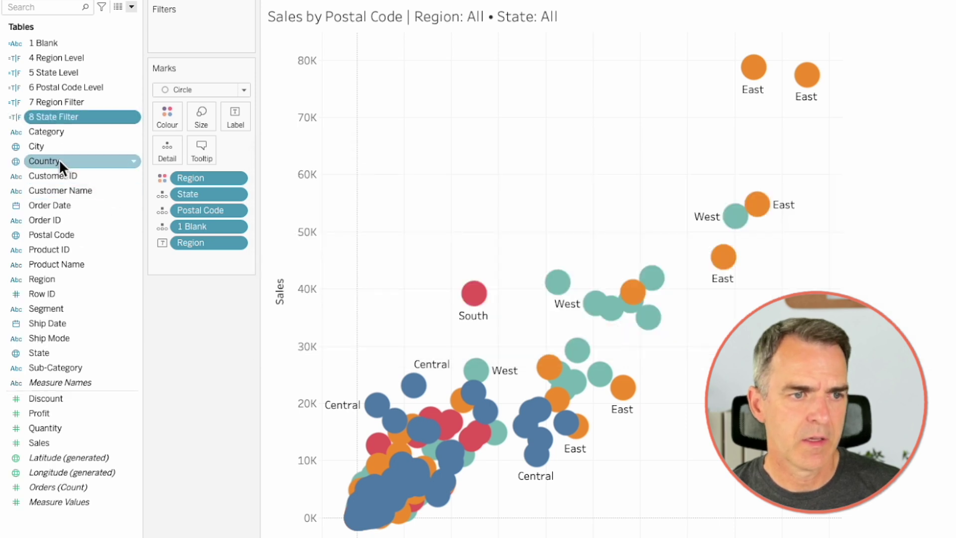
- Filter Sales by Postal Code with 8 State Filter, selecting False and excluding it
mouse_move(52, 114)
left_mouse_down()
mouse_move(210, 16)
mouse_move(204, 29)
left_mouse_up()
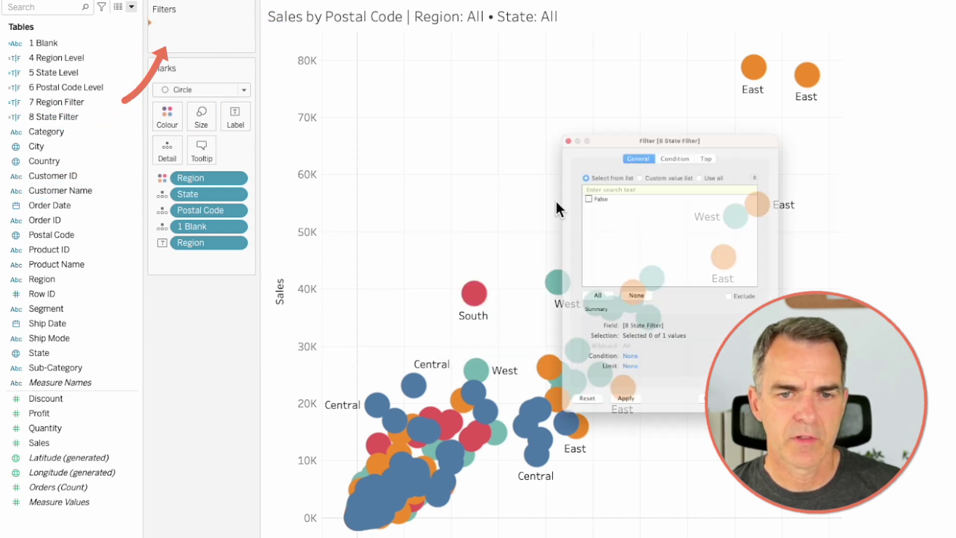
left_click(546, 160)
left_click(759, 309)
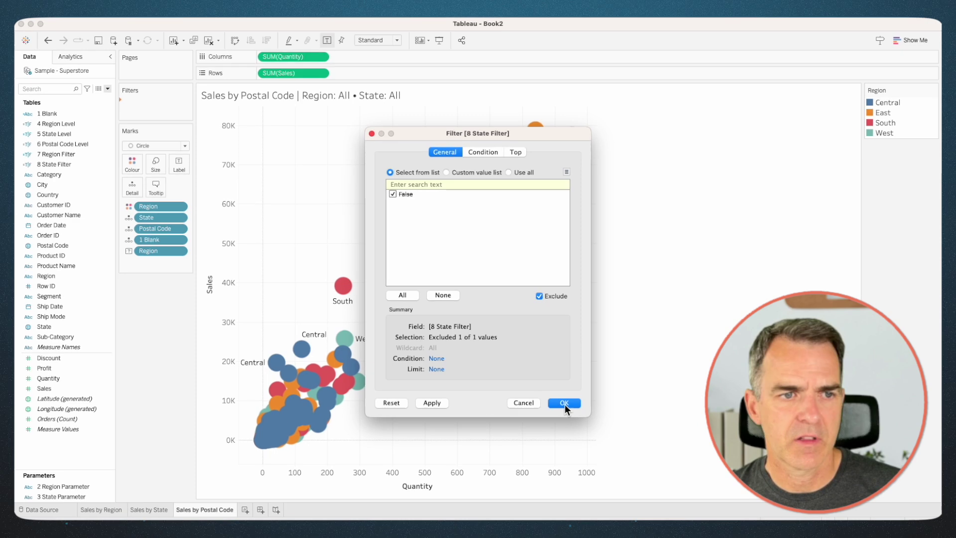
left_click(564, 404)
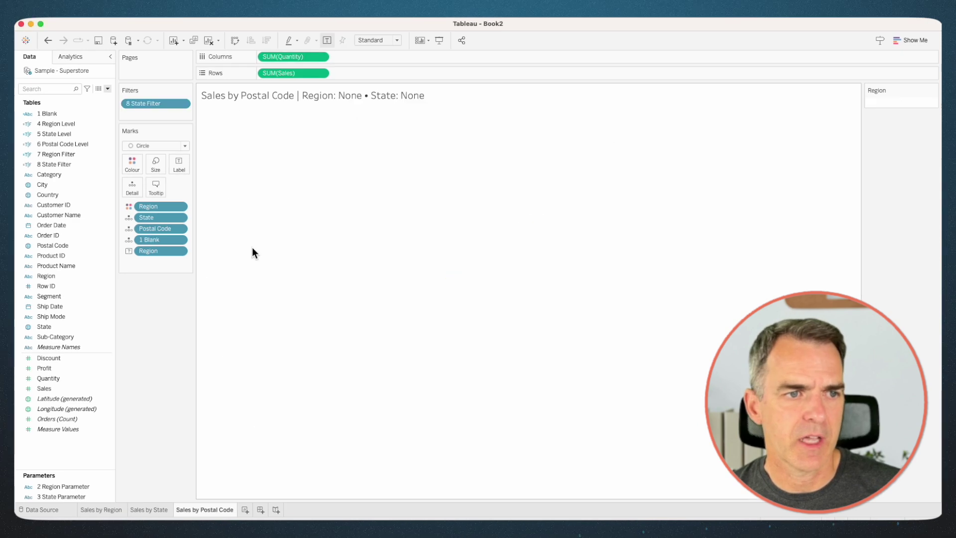
- On the Sales by Region worksheet, show the controls for 2 Region Parameter and 3 State Parameter
left_click(148, 506)
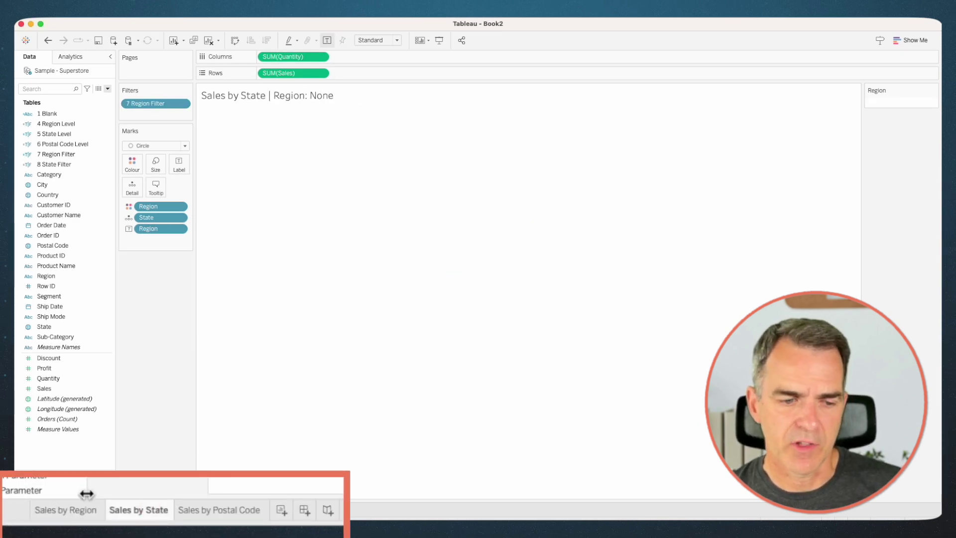
left_click(70, 513)
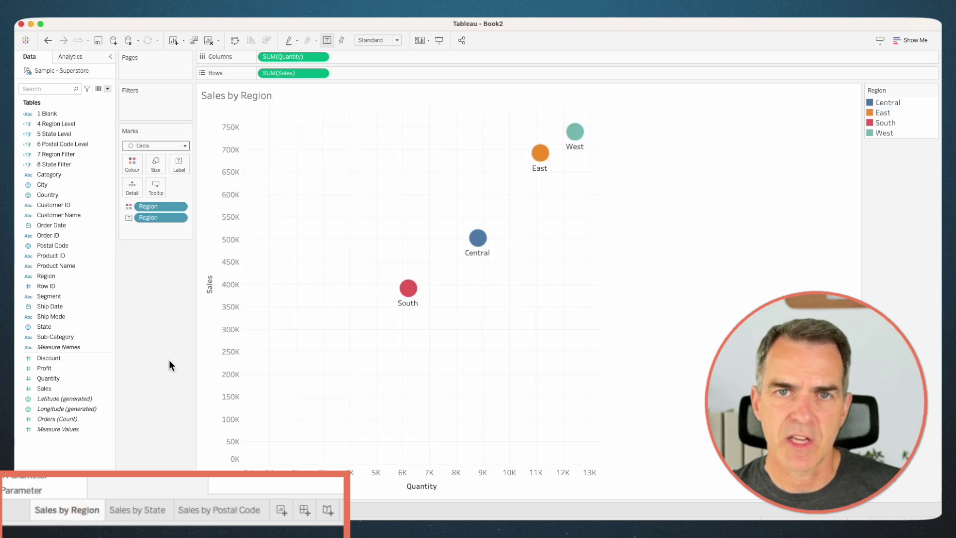
left_click(67, 498, "shift")
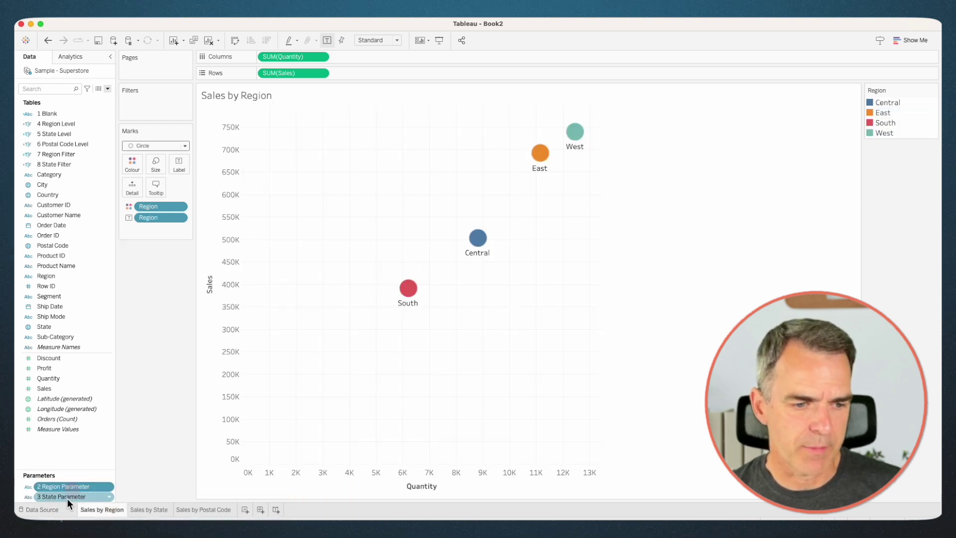
right_click(67, 497)
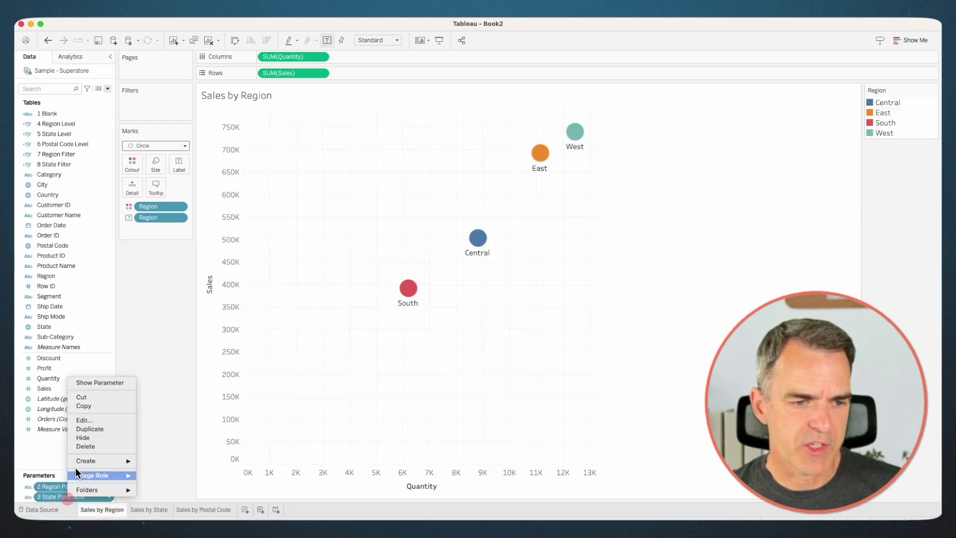
left_click(97, 382)
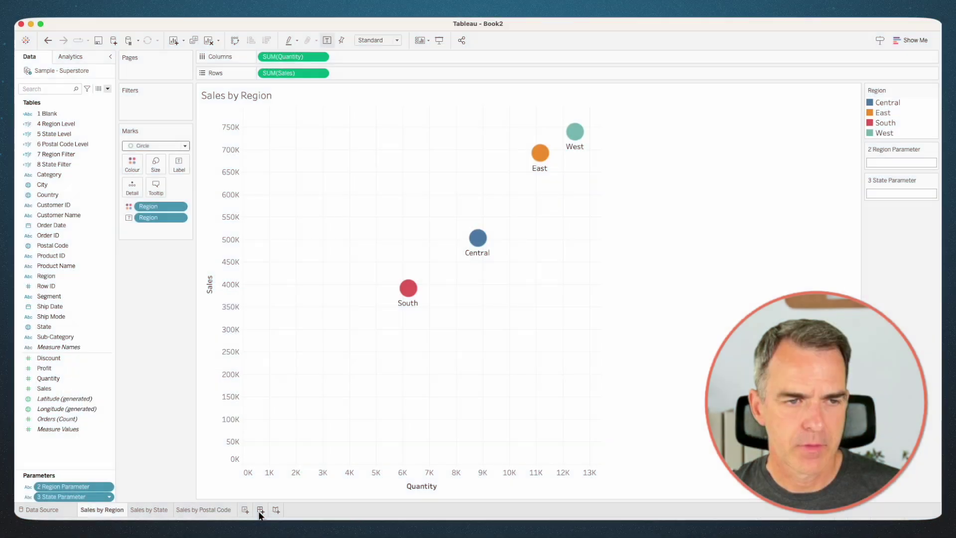
- Create a dashboard with a vertical container stacking Sales by Region, Sales by Postal Code and Sales by State from top to bottom
left_click(245, 510)
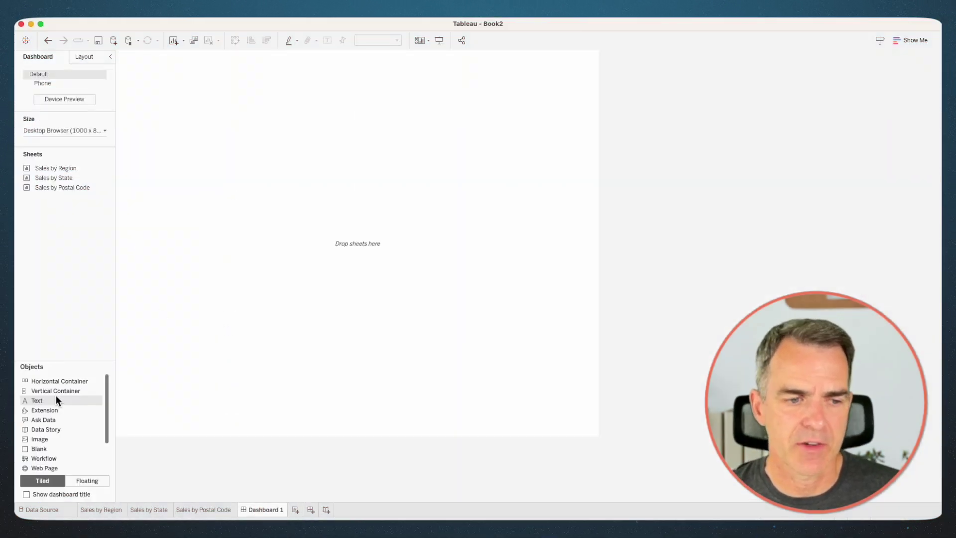
left_click_drag(40, 389, 231, 176)
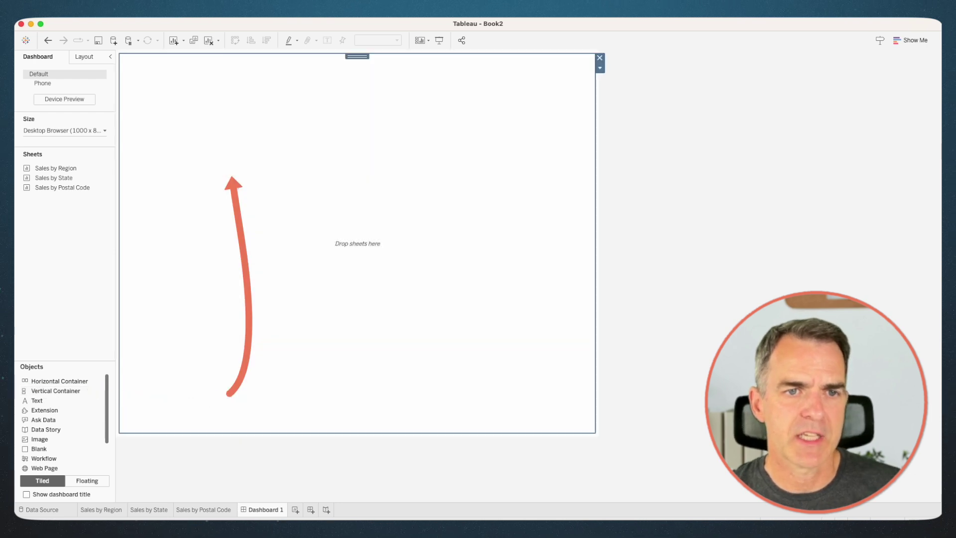
mouse_move(60, 169)
left_click_drag(61, 169, 310, 128)
left_click_drag(52, 178, 252, 403)
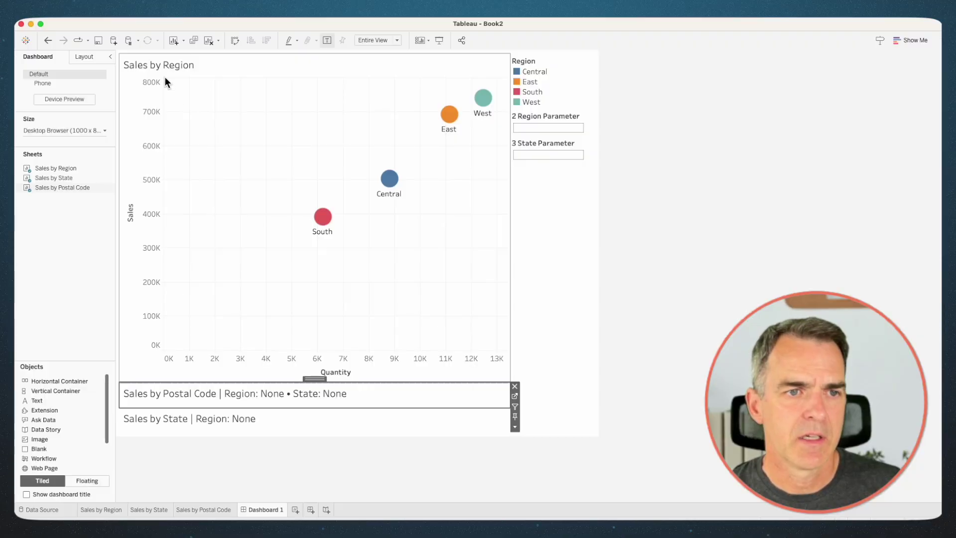
- Control the visibility of the Sales by Region sheet on the dashboard with the 4 Region Level value
left_click(165, 77)
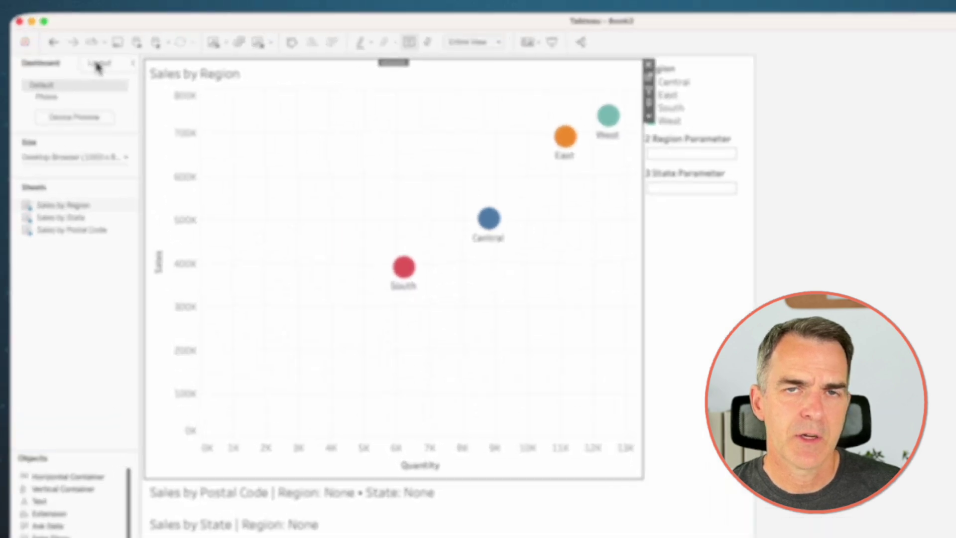
left_click(99, 64)
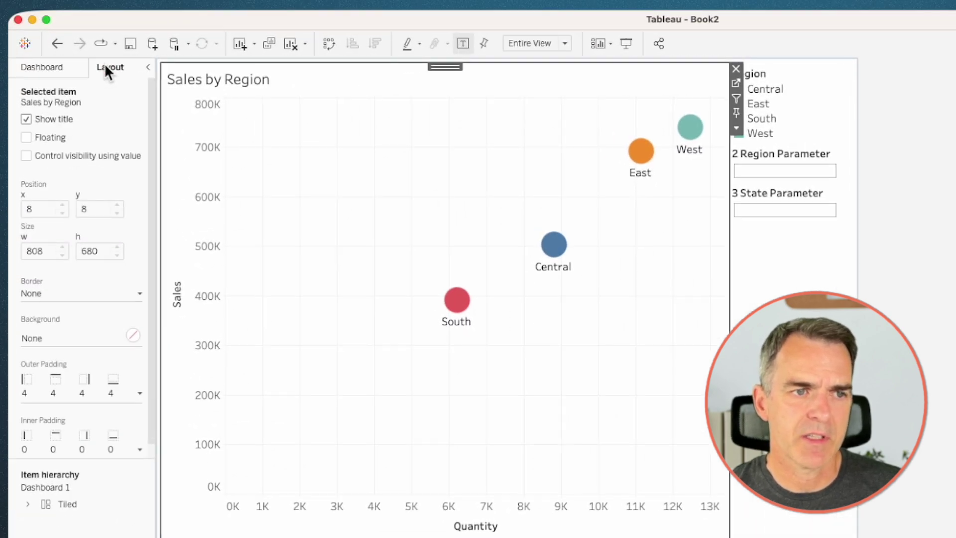
left_click(26, 156)
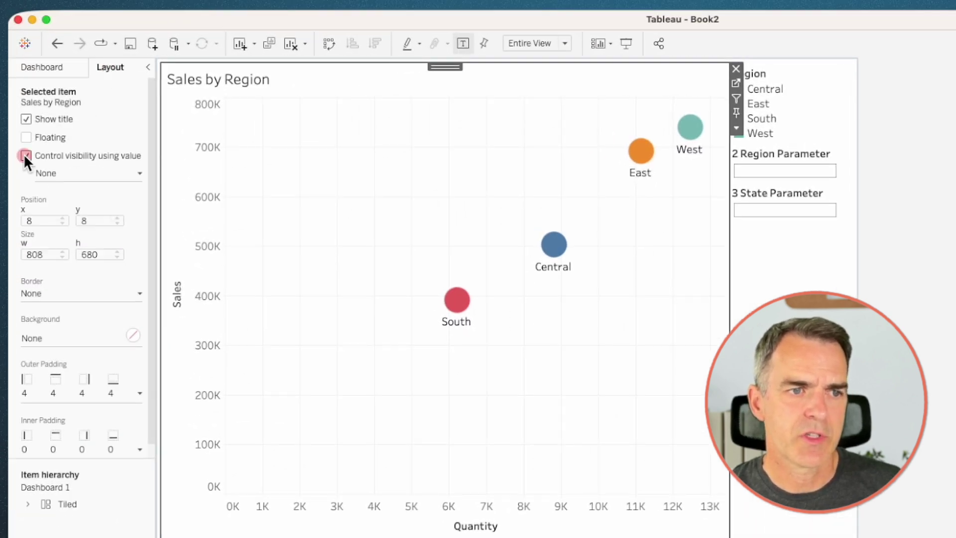
left_click(51, 173)
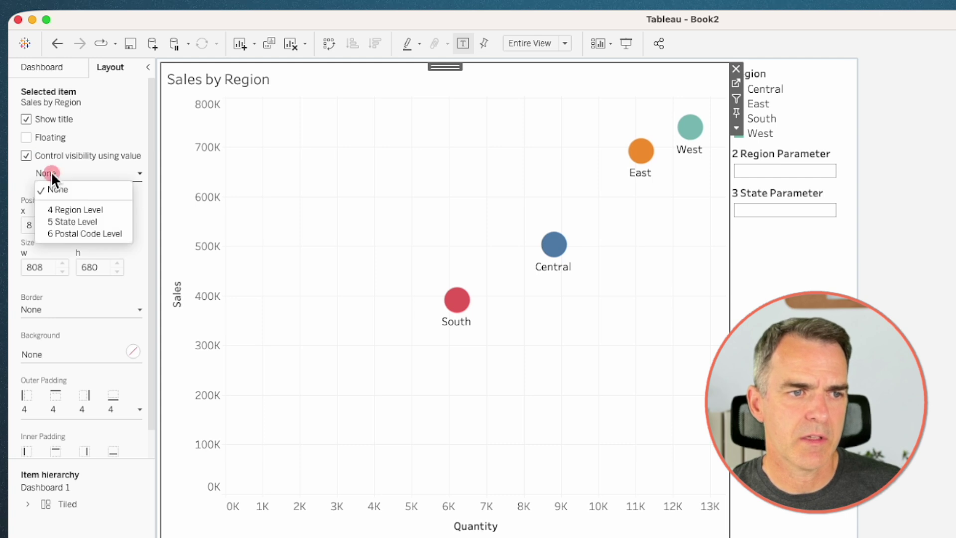
left_click(58, 209)
- Control the visibility of the Sales by Postal Code sheet with the 6 Postal Code Level value
left_click(205, 488)
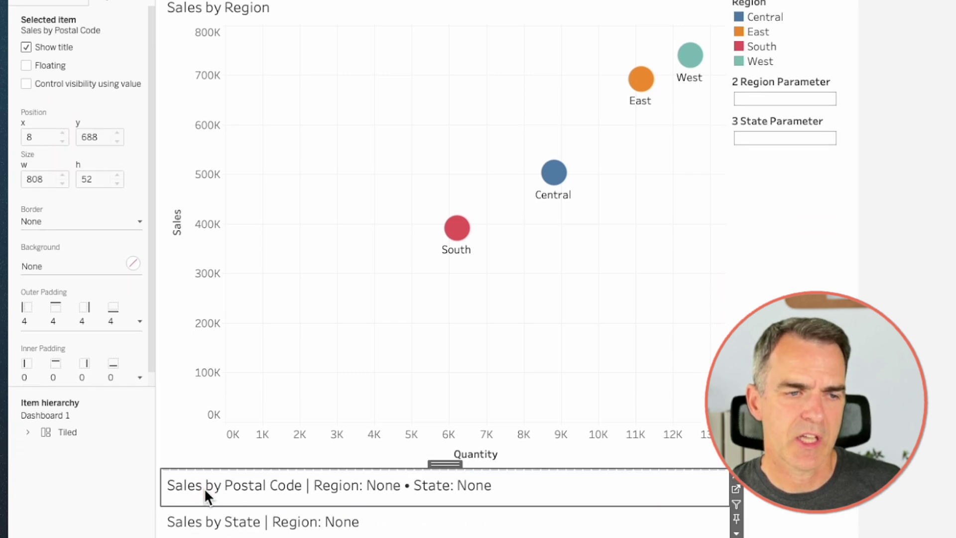
left_click(26, 83)
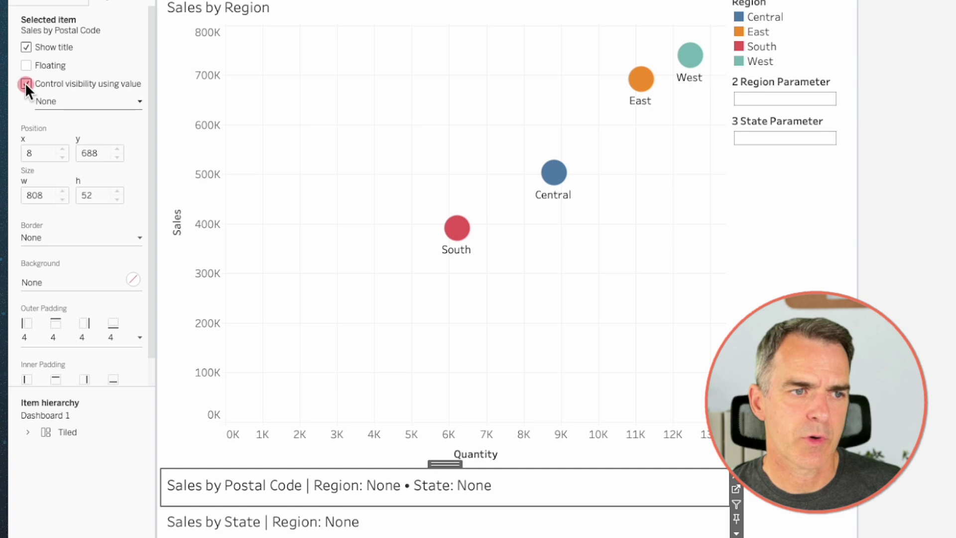
left_click(62, 100)
left_click(64, 161)
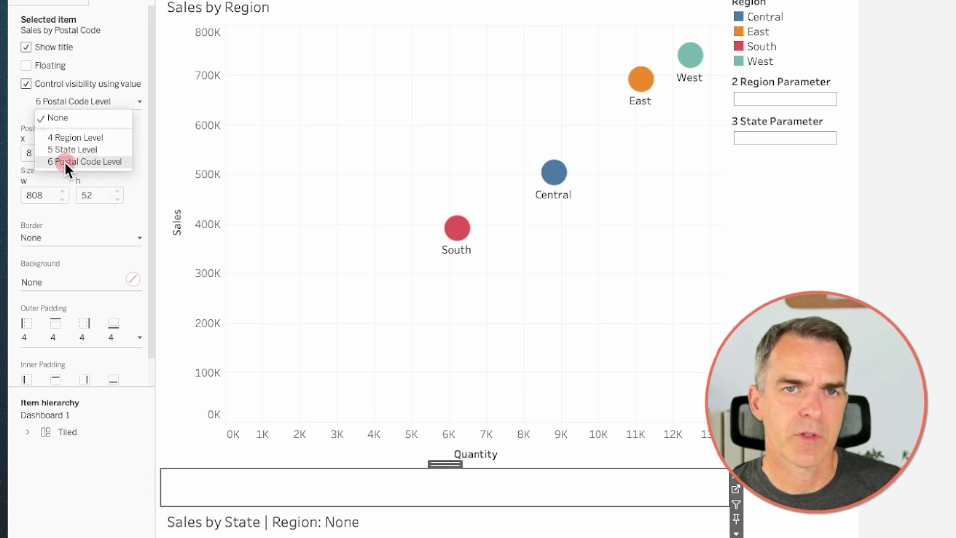
- Control the visibility of the Sales by State sheet with the 5 State Level value
left_click(186, 522)
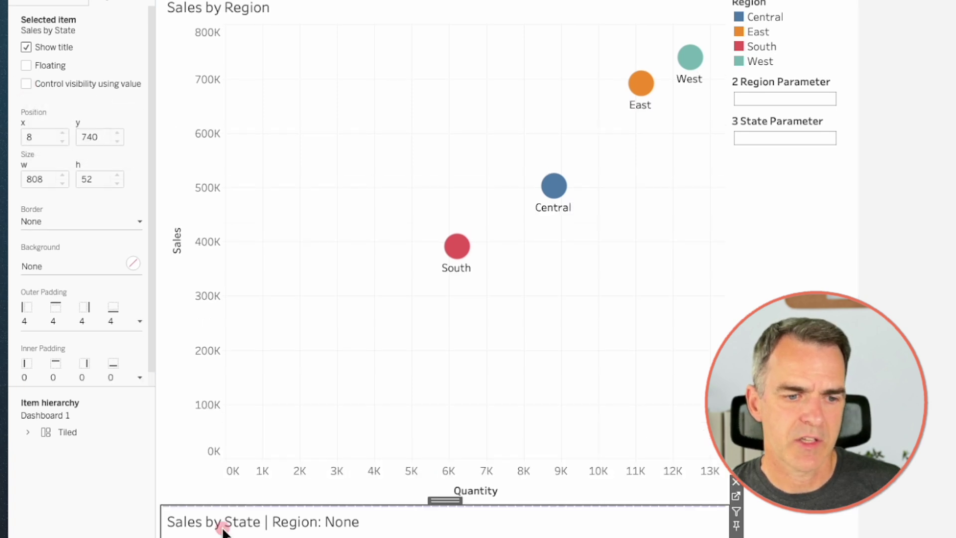
left_click(62, 83)
left_click(65, 100)
left_click(67, 148)
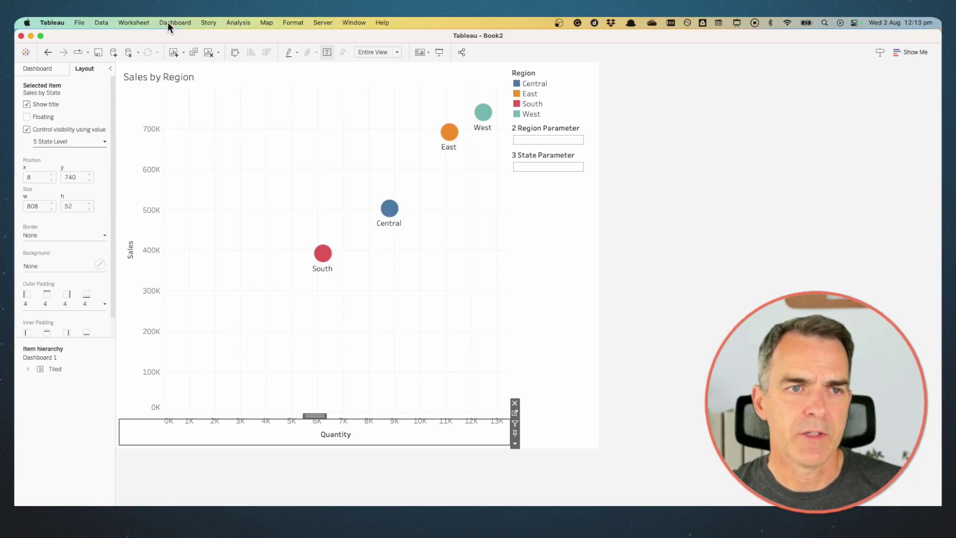
- Add a dashboard parameter action named Update Region Parameter, with only Sales by Region as source, passing the Region field to 2 Region Parameter
left_click(167, 22)
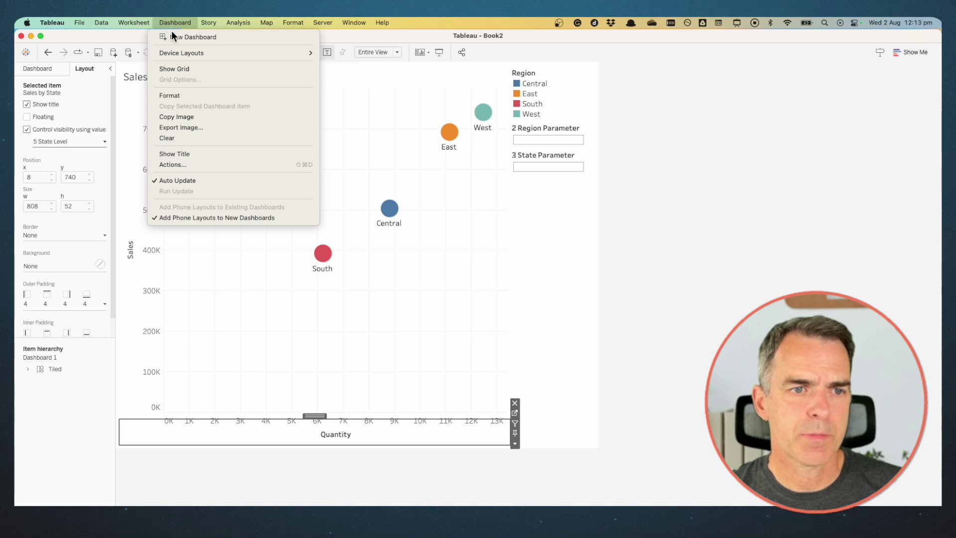
left_click(174, 164)
left_click(402, 339)
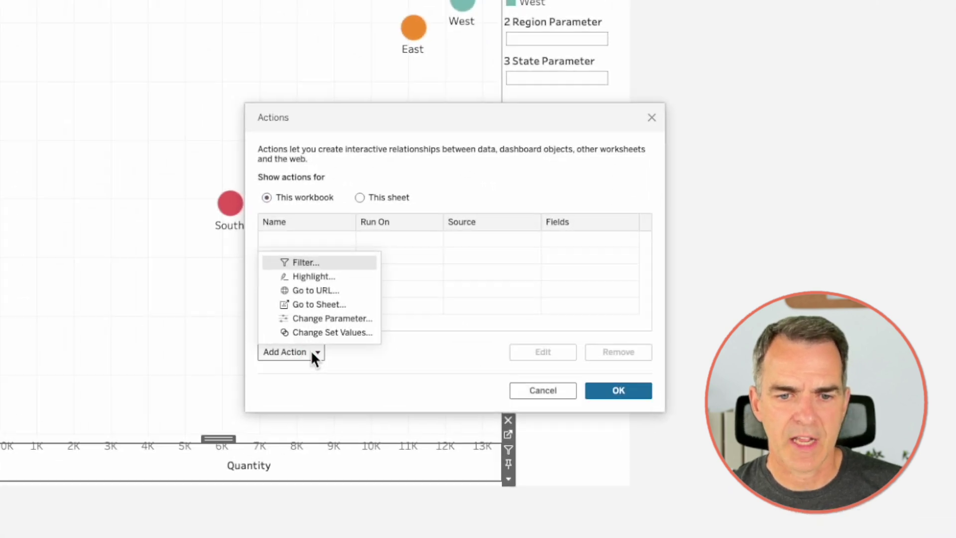
left_click(404, 321)
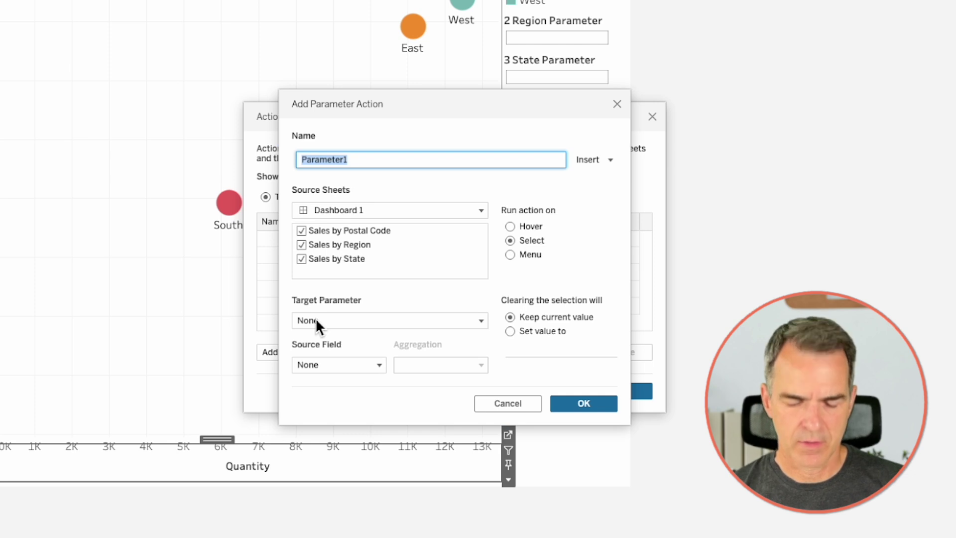
type("Update Regi")
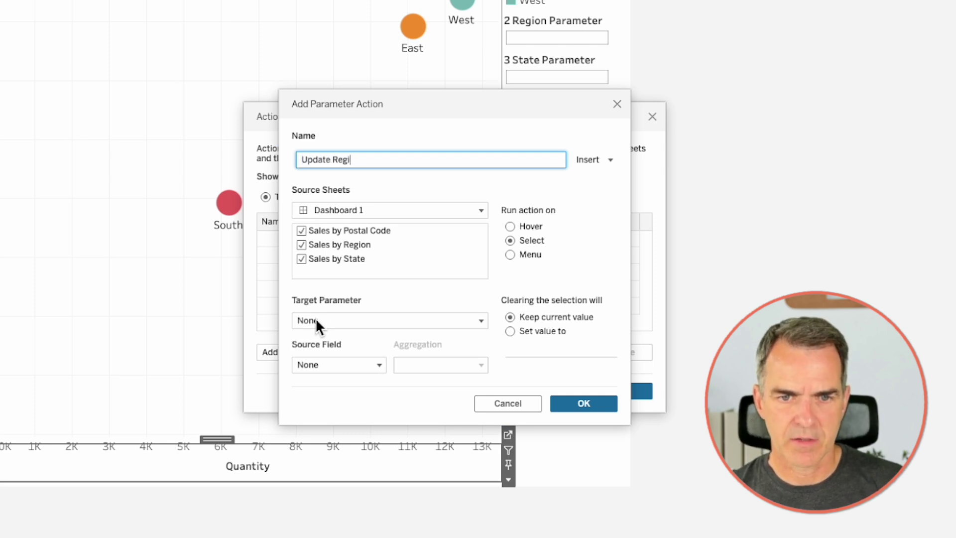
type("on Parameter")
left_click(301, 230)
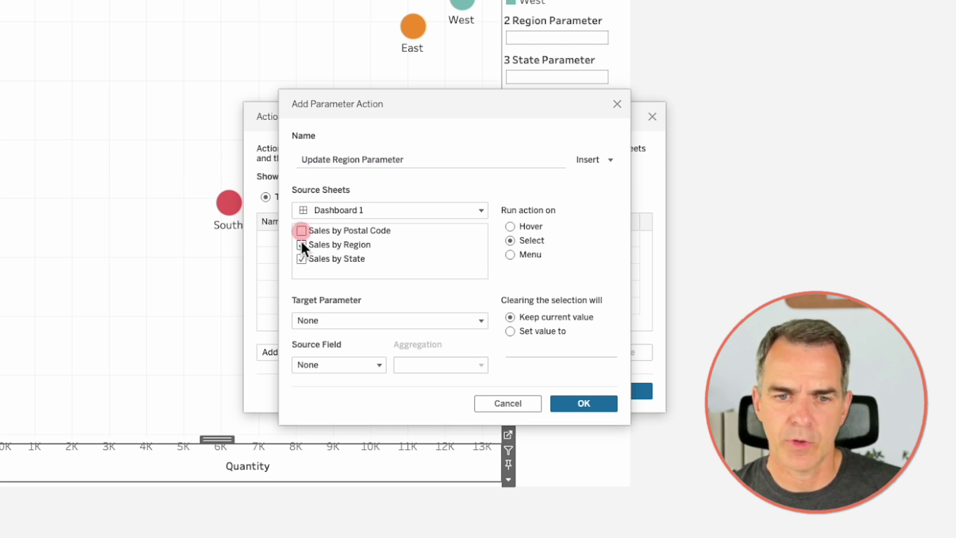
left_click(315, 320)
left_click(330, 354)
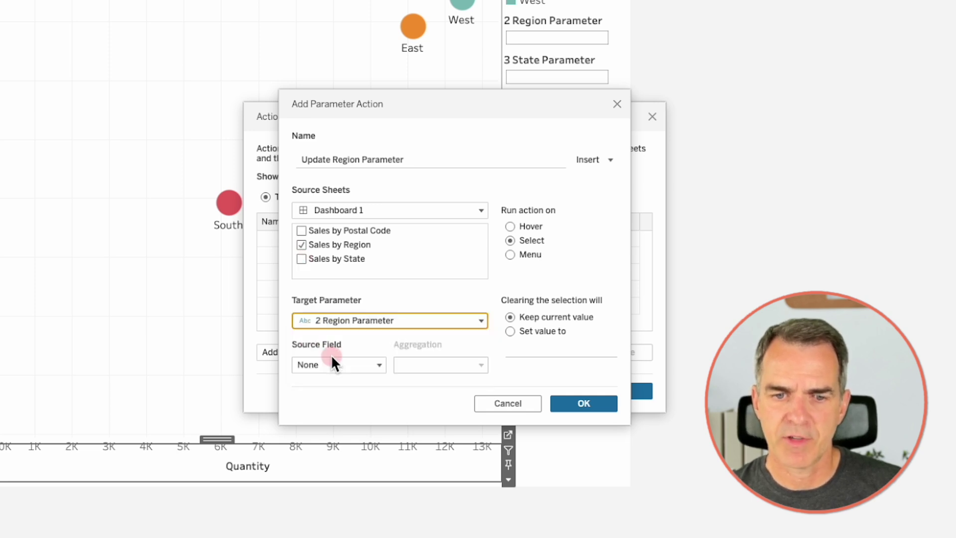
left_click(324, 365)
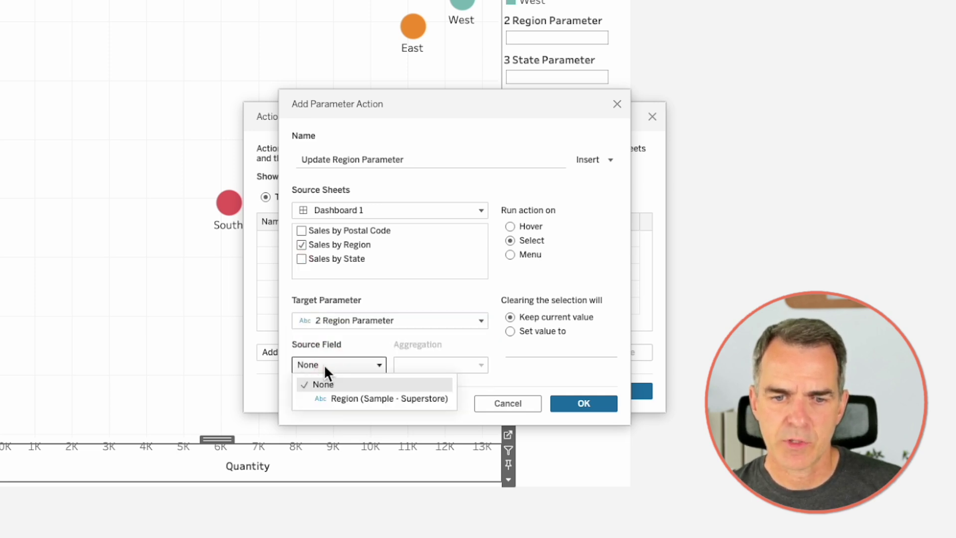
left_click(332, 397)
left_click(576, 404)
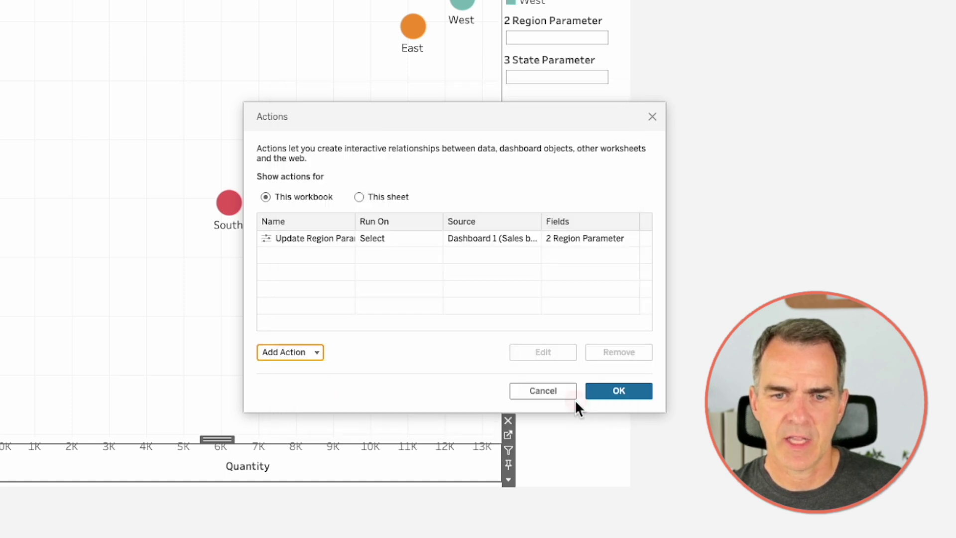
- Add a parameter action named Update State Parameter, with only Sales by State as source, passing the State field to 3 State Parameter
left_click(301, 352)
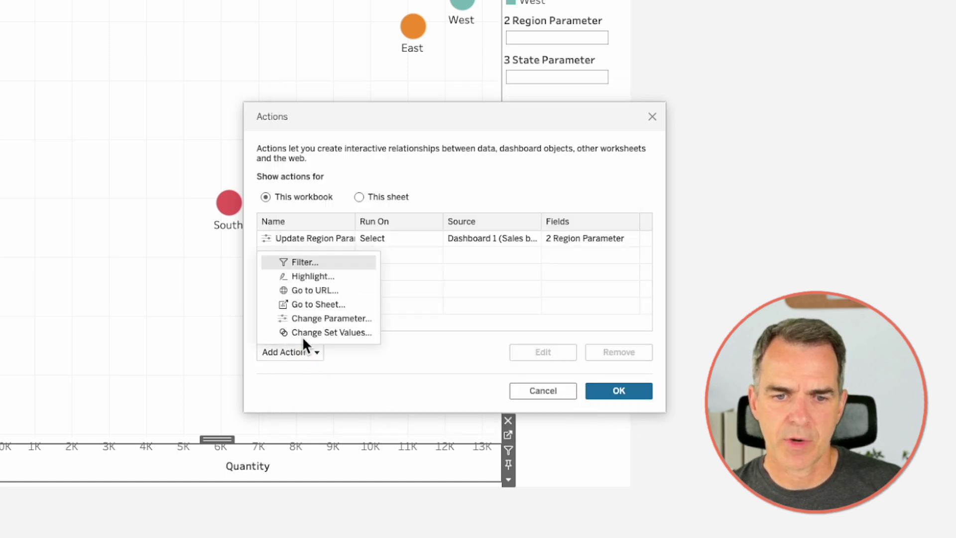
left_click(308, 316)
type("Update State Parameter")
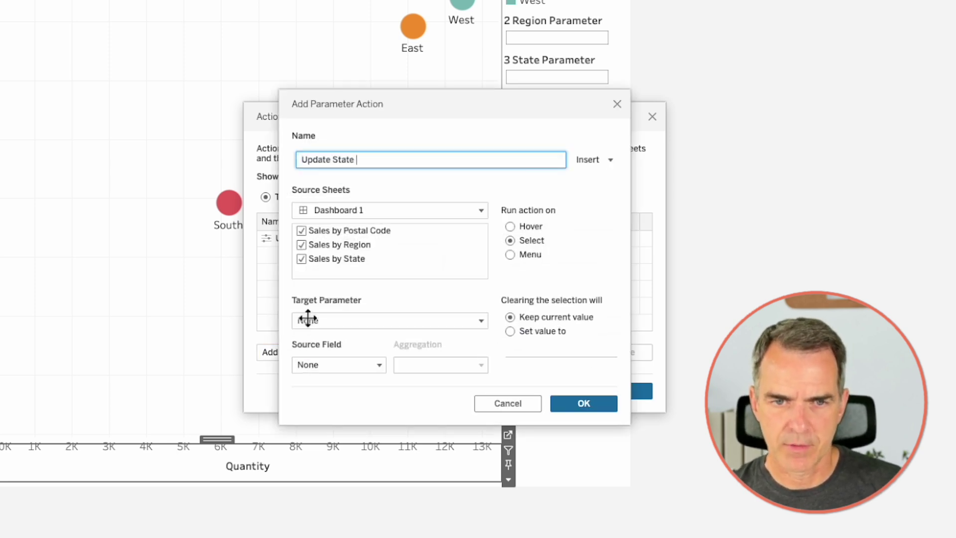
left_click(301, 230)
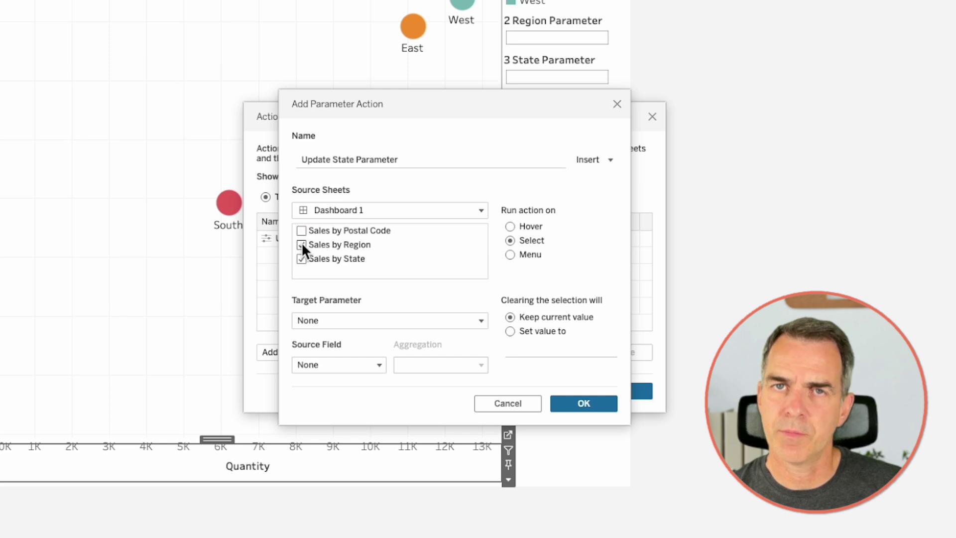
left_click(305, 319)
left_click(336, 368)
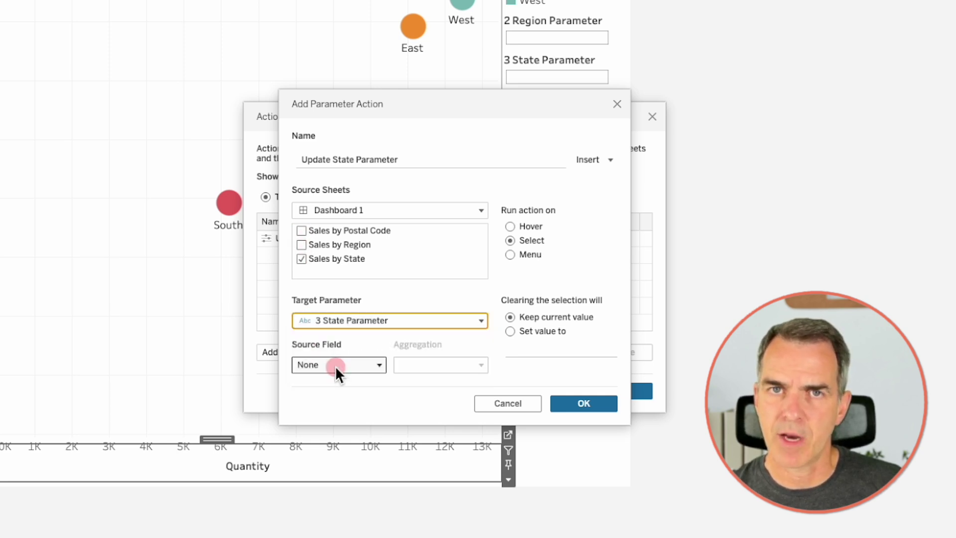
left_click(325, 364)
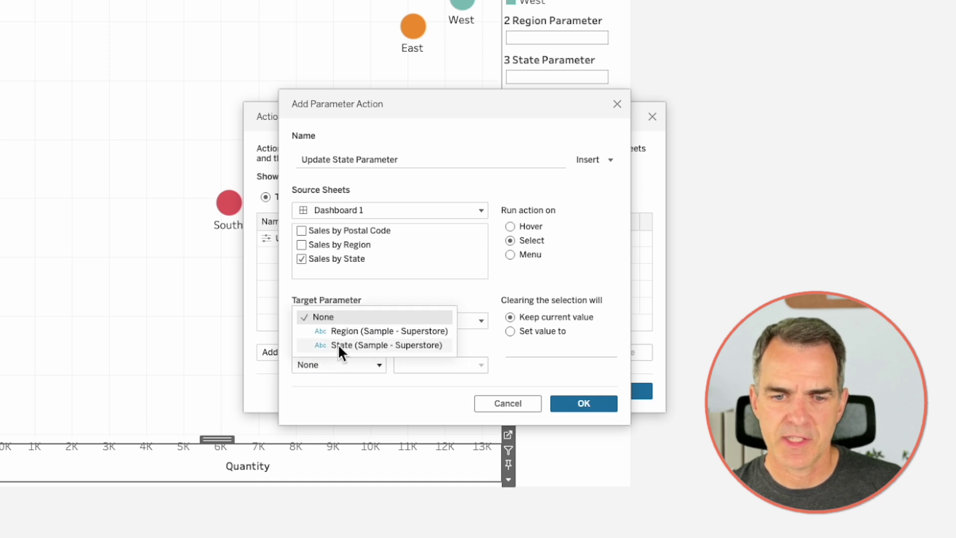
left_click(337, 344)
left_click(582, 403)
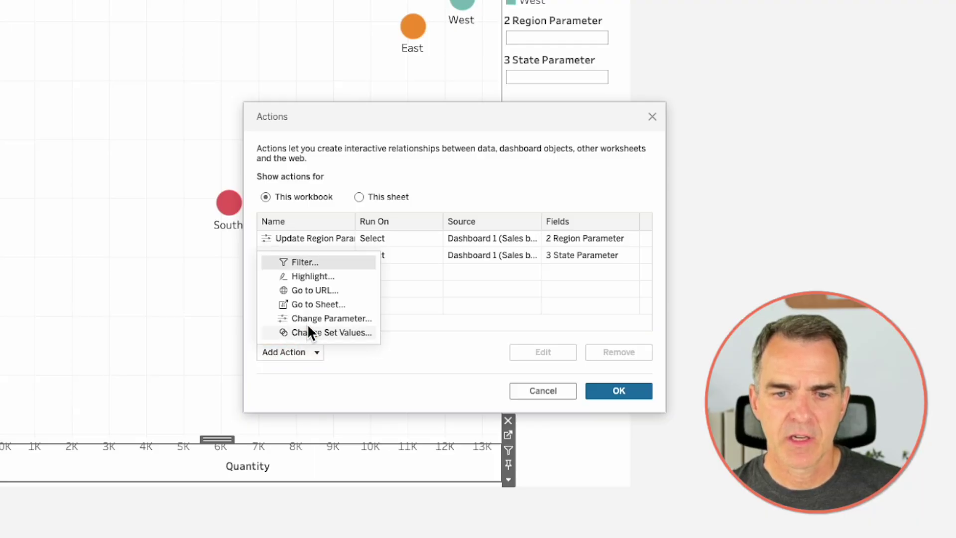
- Add a parameter action named Update Region Parameter Blank, with only Sales by Postal Code as source, passing 1 Blank to 2 Region Parameter
left_click(307, 319)
type("Update Region Parameter")
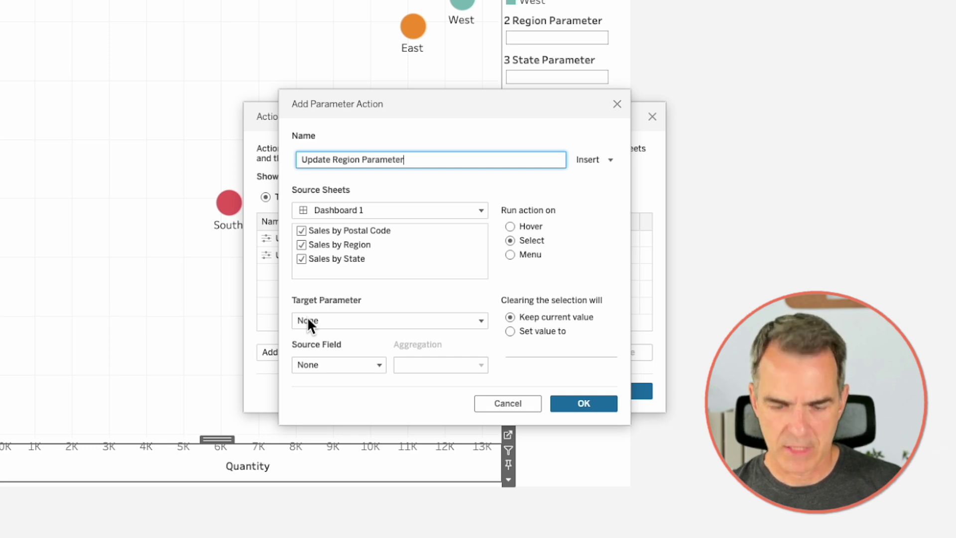
type(" Blank")
key("ctrl+Left")
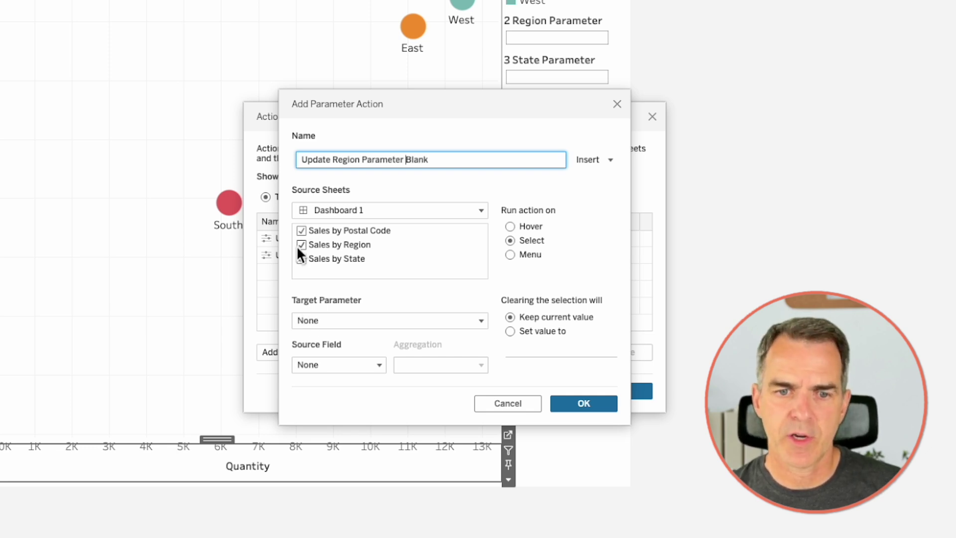
left_click(301, 244)
left_click(301, 258)
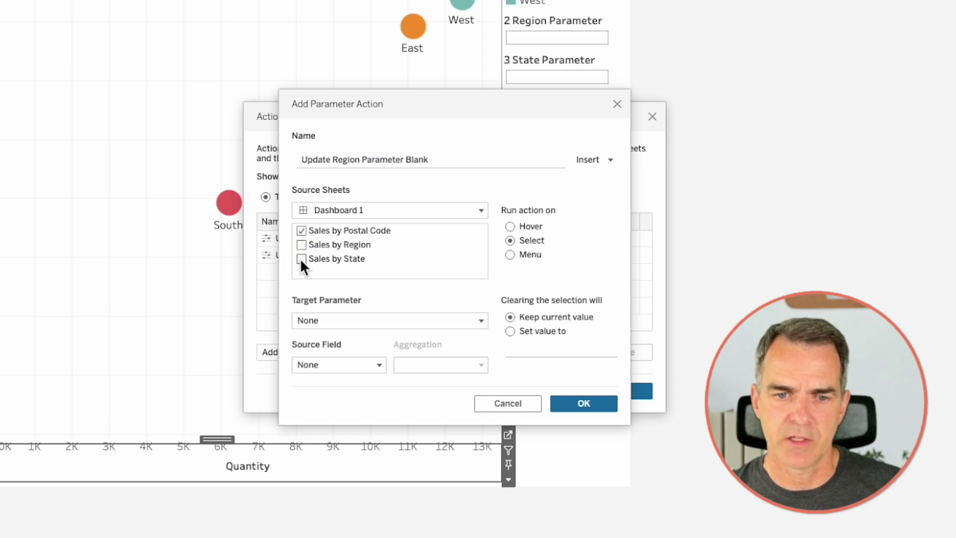
left_click(310, 319)
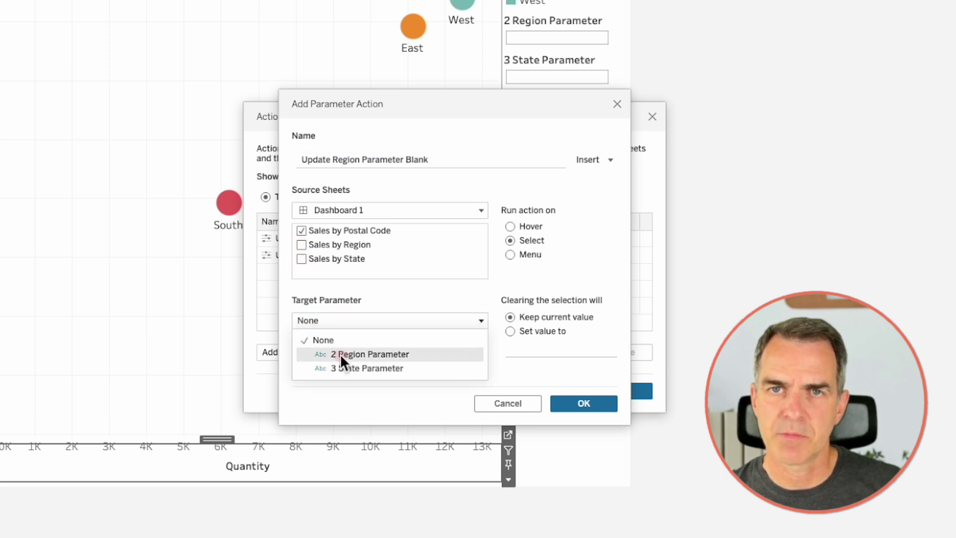
left_click(340, 354)
left_click(332, 363)
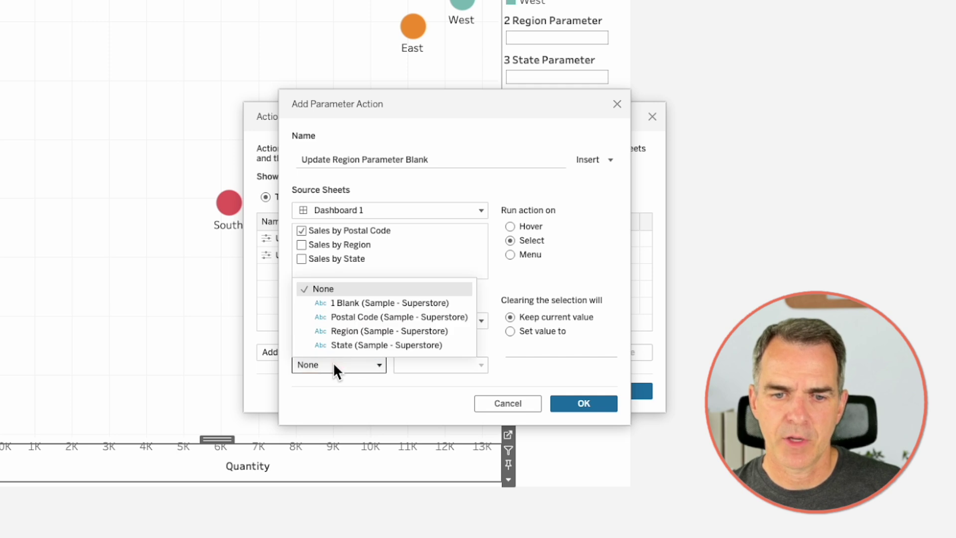
left_click(336, 302)
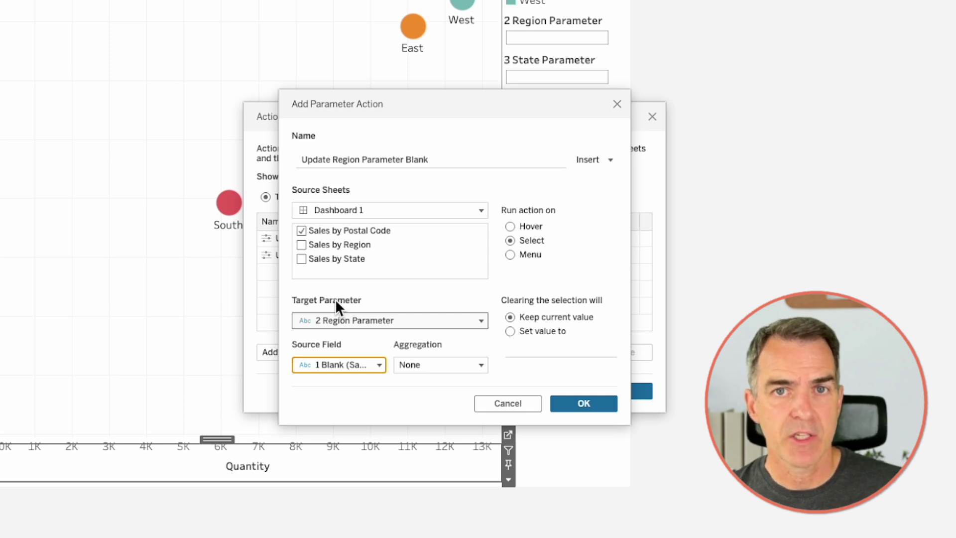
left_click(577, 404)
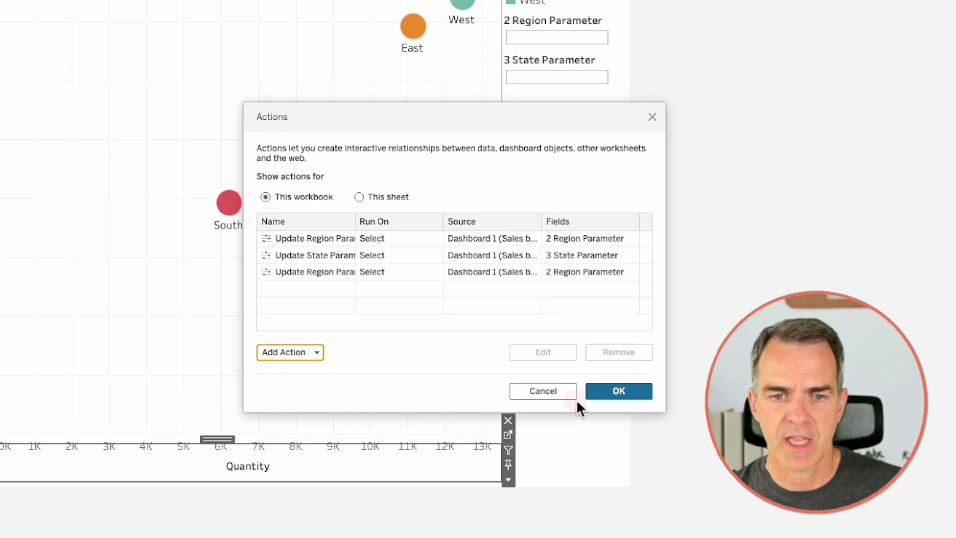
- Add a parameter action named Update State Parameter Blank from Sales by Postal Code only, passing 1 Blank to 3 State Parameter, and accept all dashboard actions
left_click(302, 351)
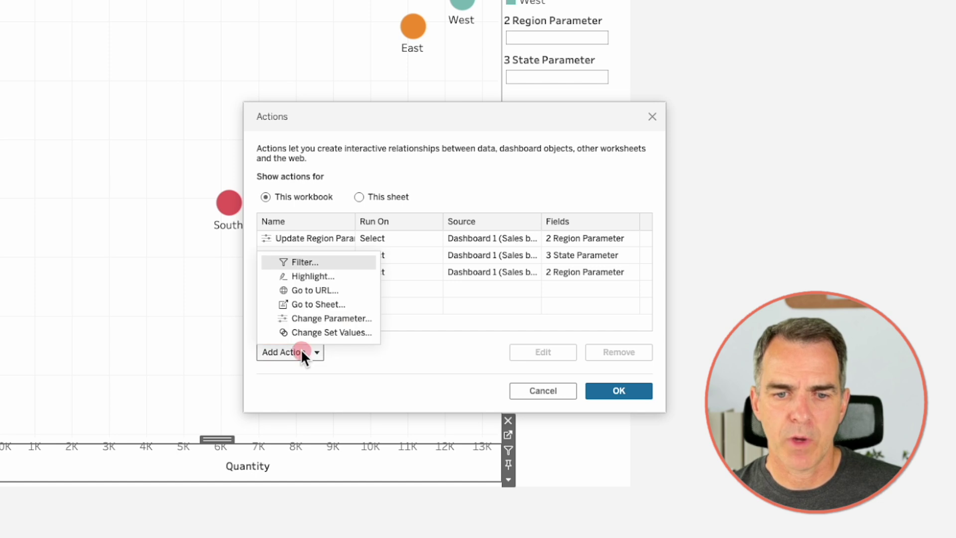
left_click(312, 316)
type("Upda")
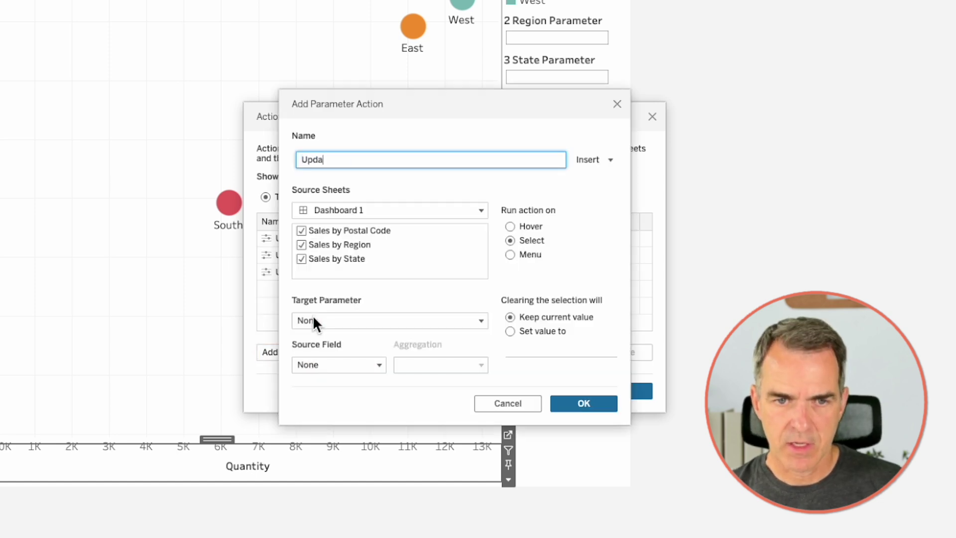
type("te State Parameter Blank")
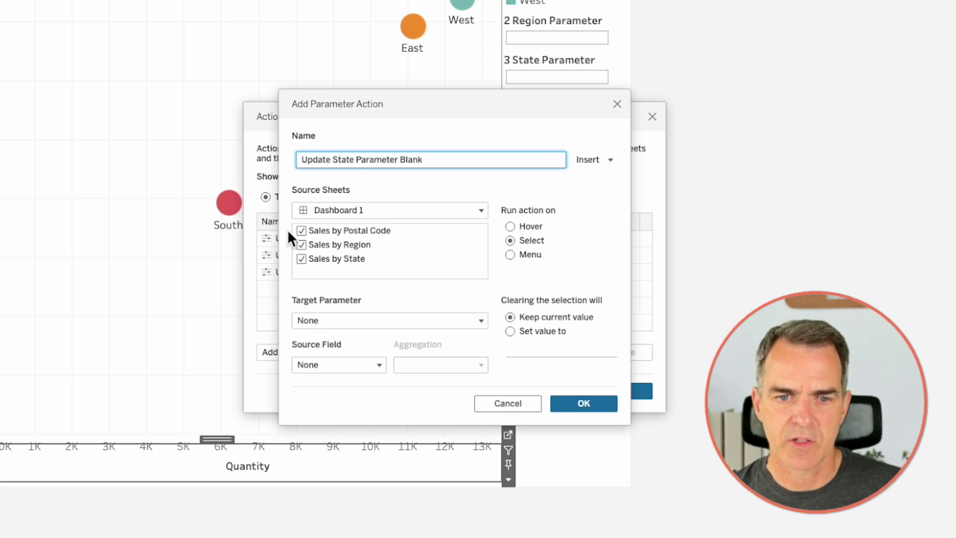
left_click(301, 245)
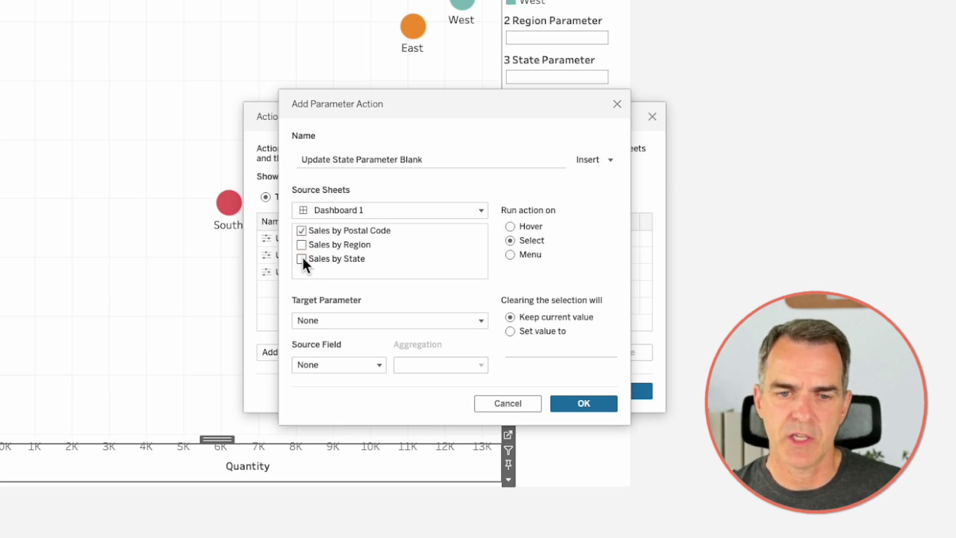
left_click(323, 314)
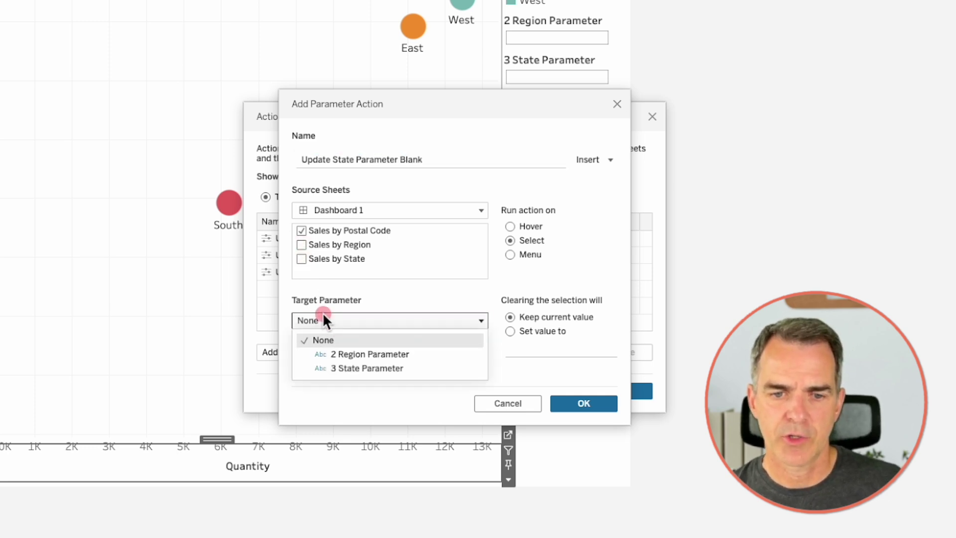
left_click(351, 368)
left_click(335, 365)
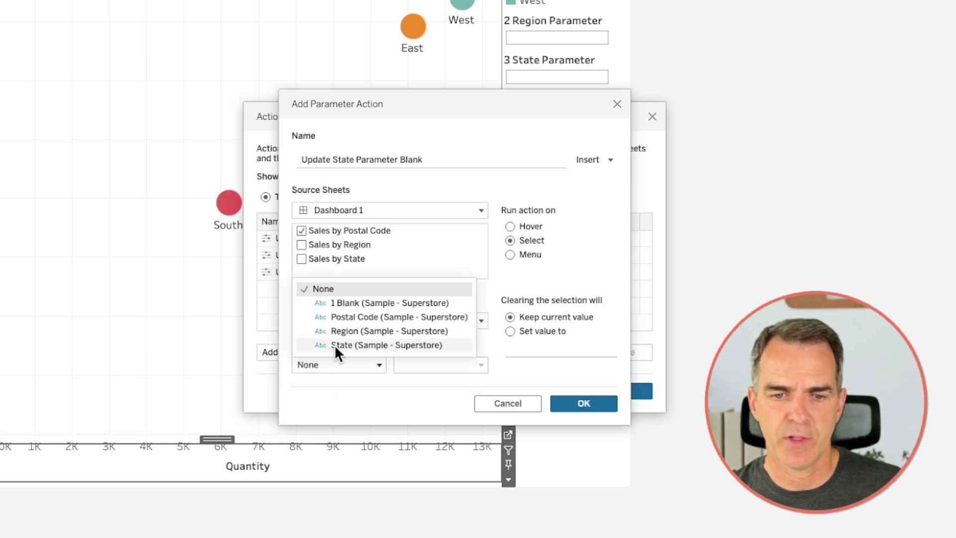
left_click(338, 303)
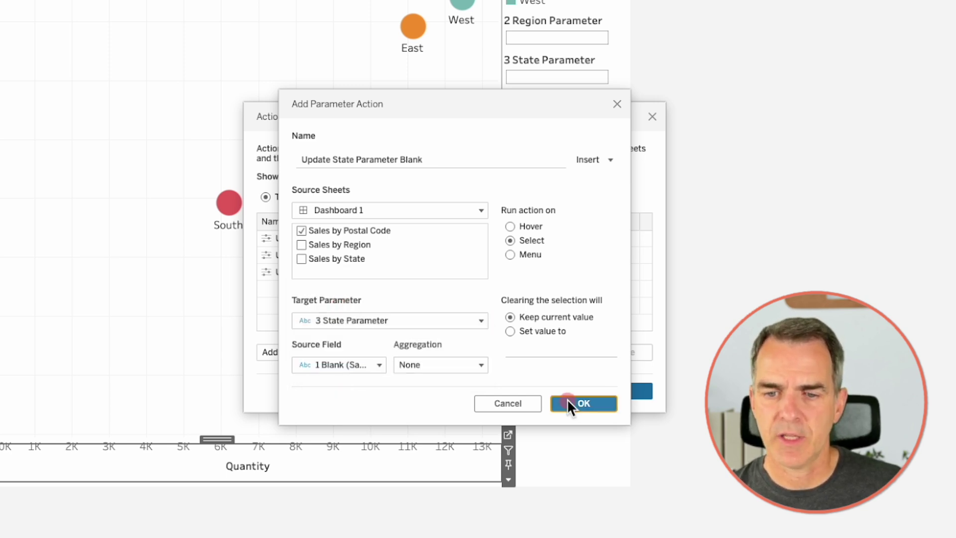
left_click(570, 402)
left_click(614, 389)
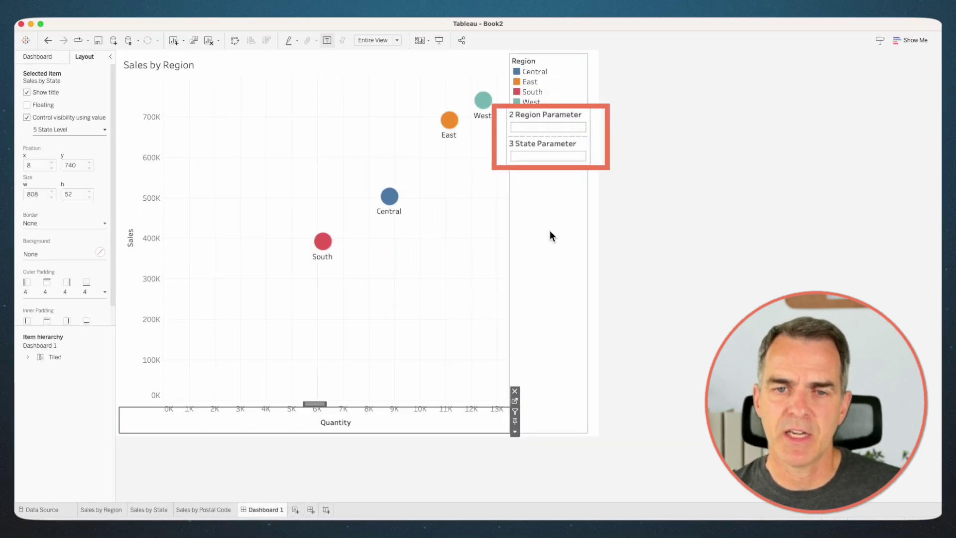
- Test the drill-down through Central, its Illinois mark and a postal code mark, and drill into Central again
left_click(390, 197)
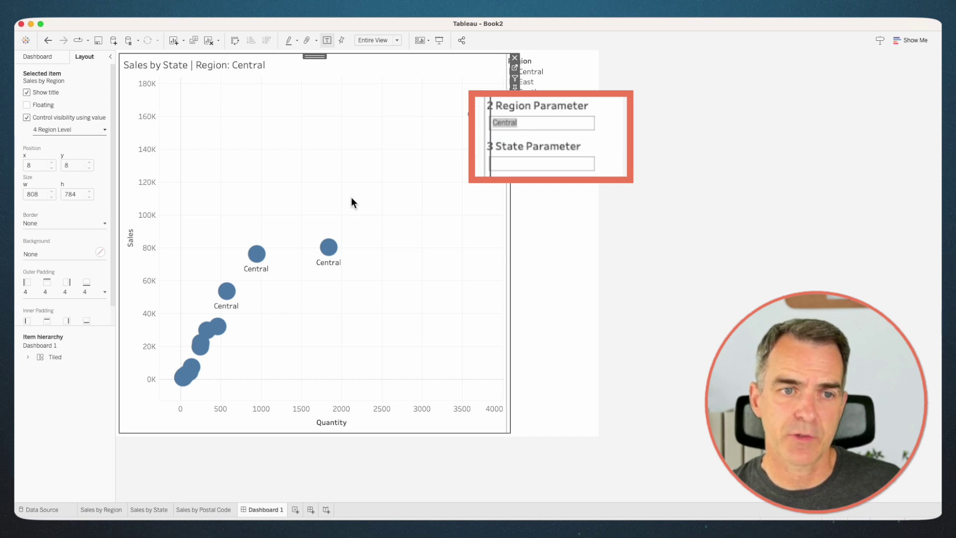
left_click(328, 248)
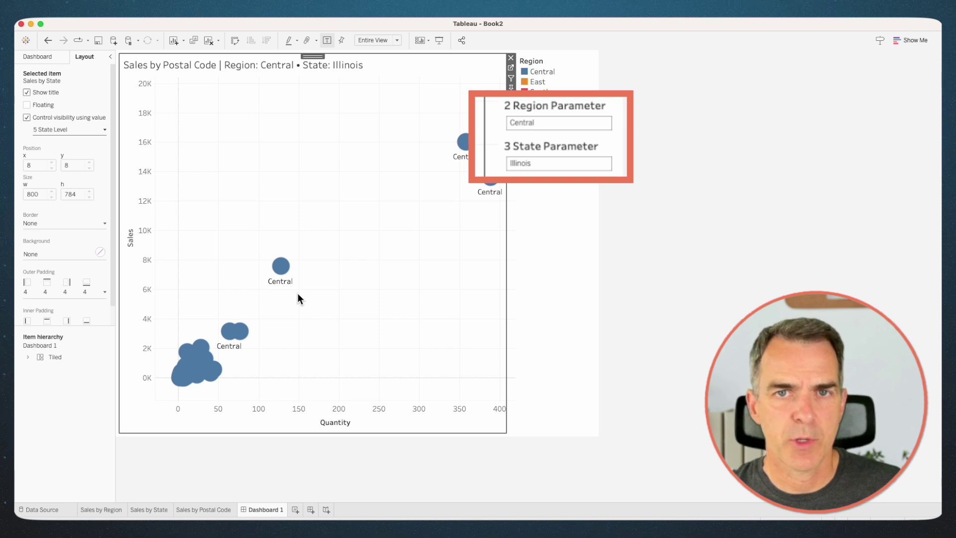
left_click(281, 266)
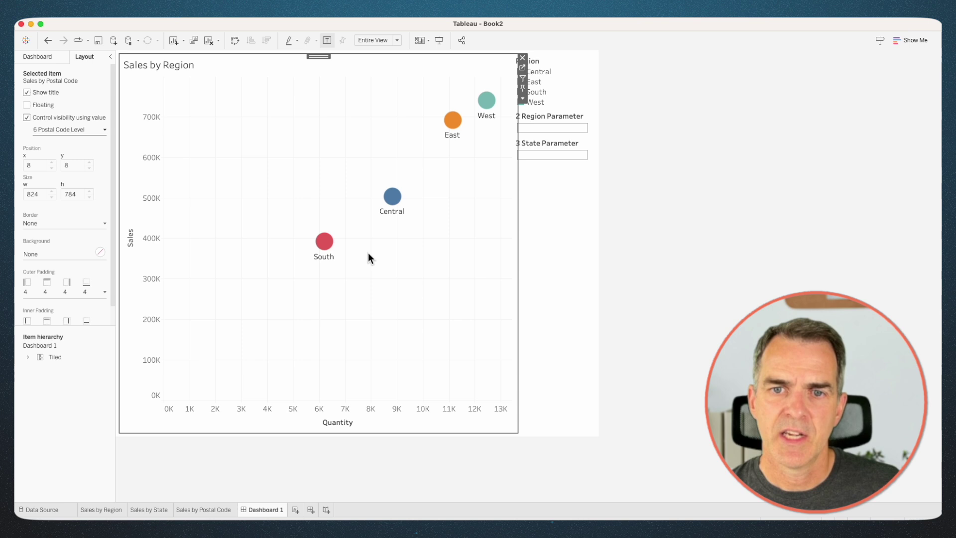
left_click(394, 200)
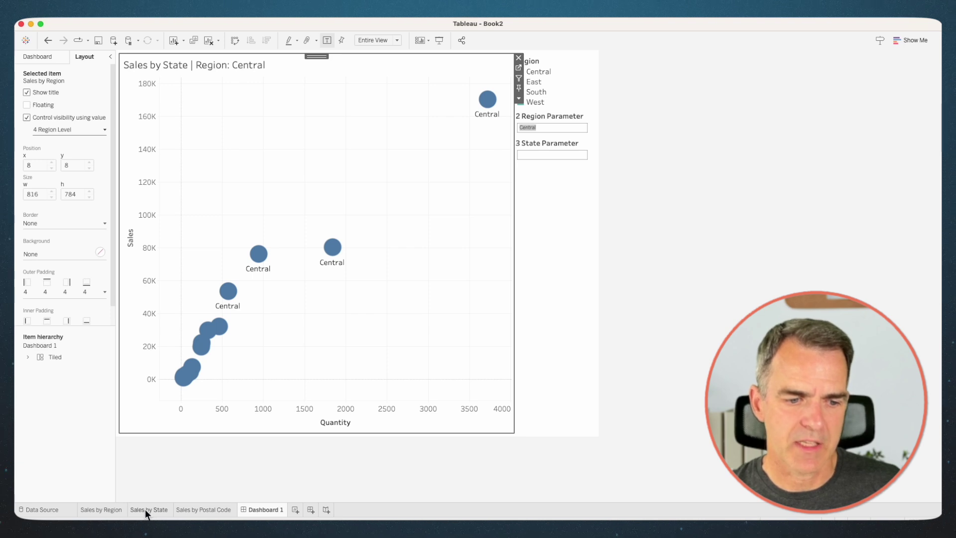
- On the Sales by State sheet, replace the Region label on the marks with State
left_click(145, 509)
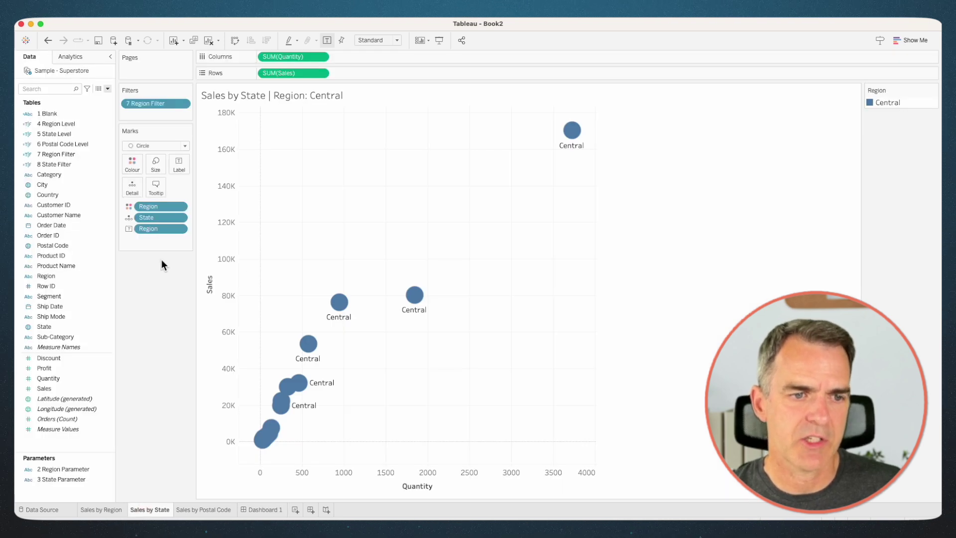
left_click_drag(155, 228, 141, 287)
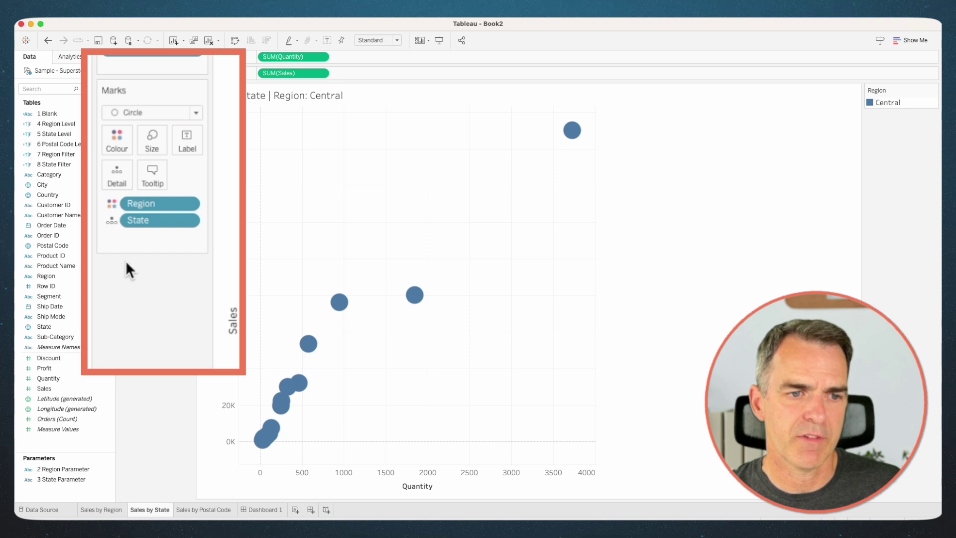
left_click(111, 221)
left_click(133, 252)
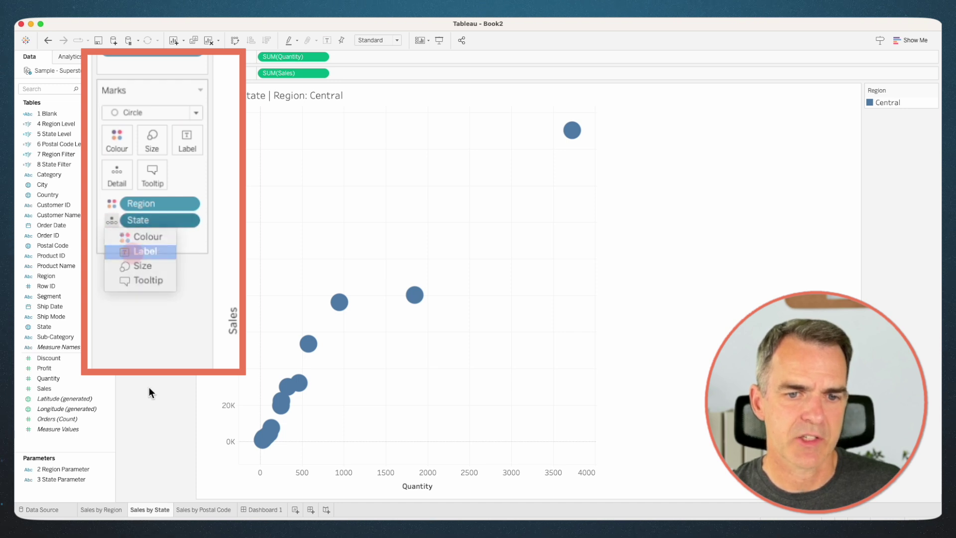
- On the Sales by Postal Code sheet, replace the Region label on the marks with Postal Code
left_click(203, 509)
left_click_drag(145, 257, 148, 356)
left_click(112, 236)
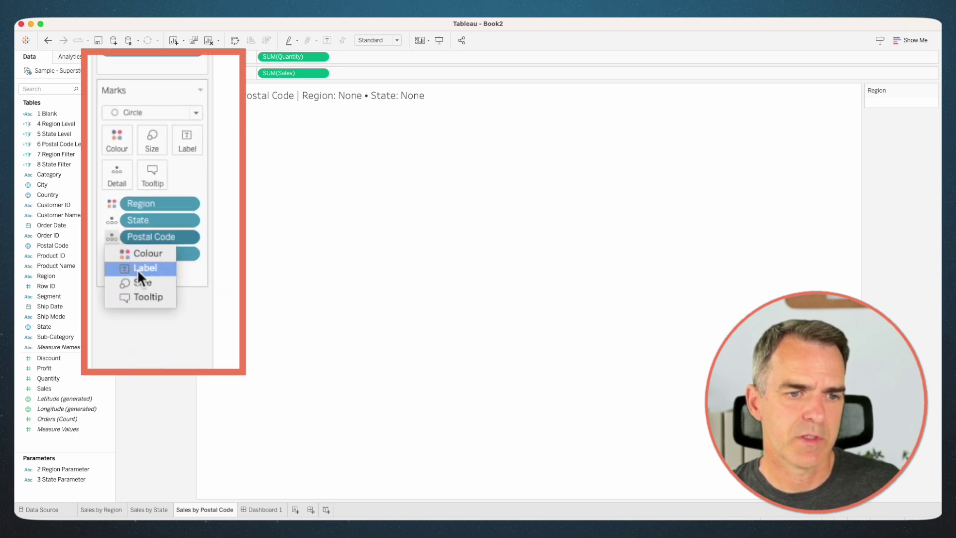
left_click(137, 268)
- Return to Dashboard 1 and test the new labels by drilling into Illinois and selecting the 60610 postal code mark
left_click(259, 509)
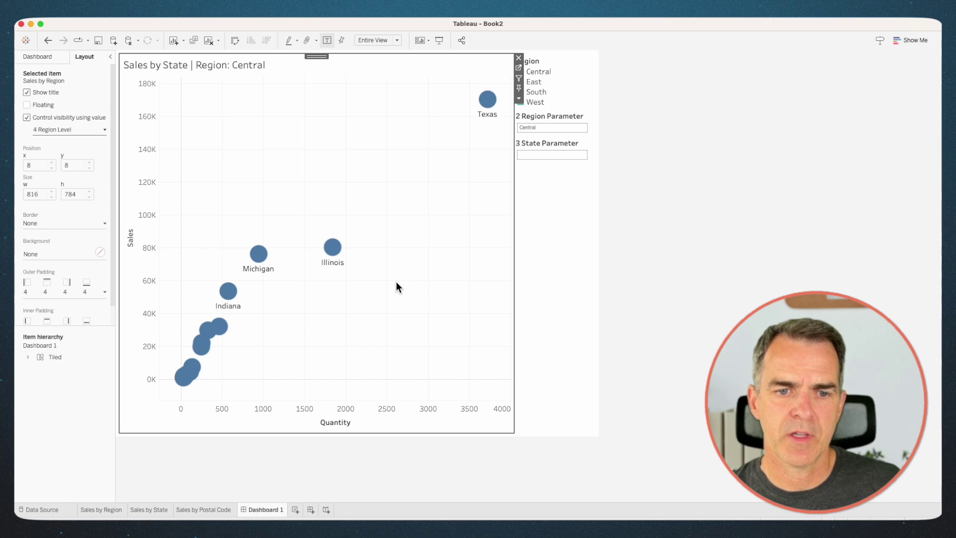
left_click(334, 247)
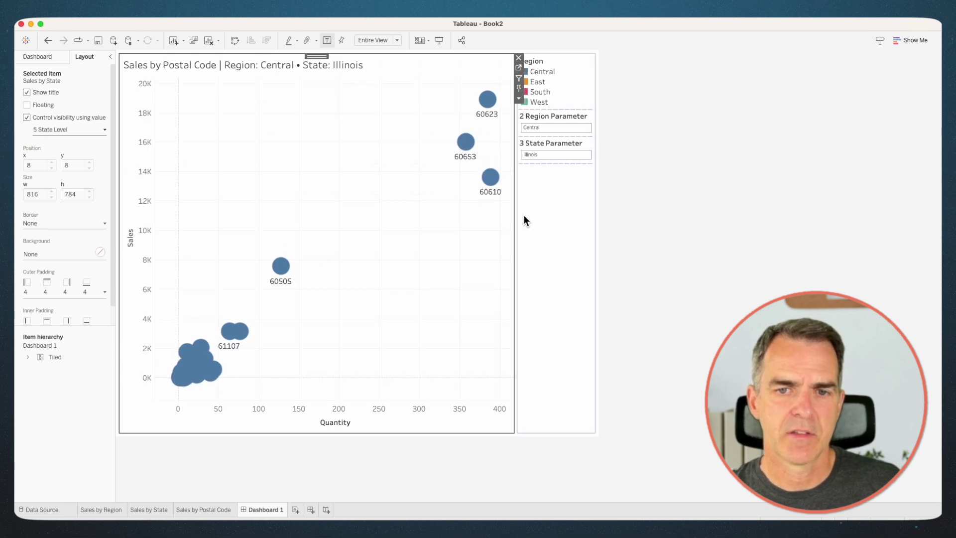
left_click(486, 180)
- Test the full drill-down with the East region, Pennsylvania and the 19120 postal code mark
left_click(453, 119)
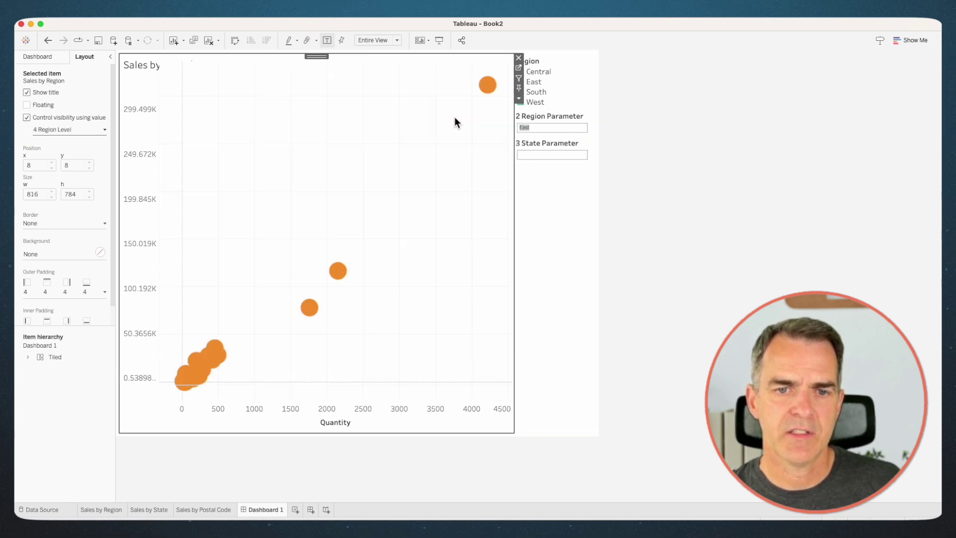
mouse_move(335, 274)
left_click(335, 273)
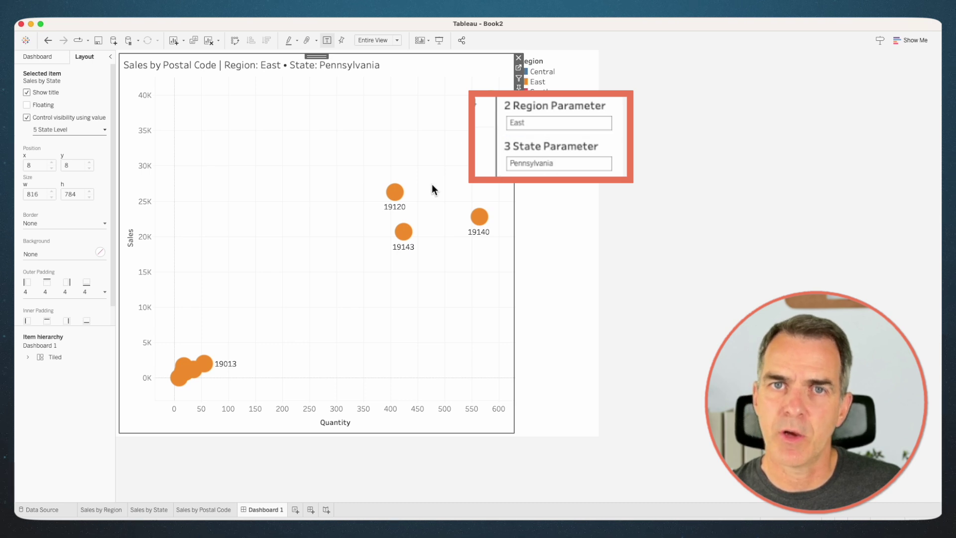
left_click(396, 194)
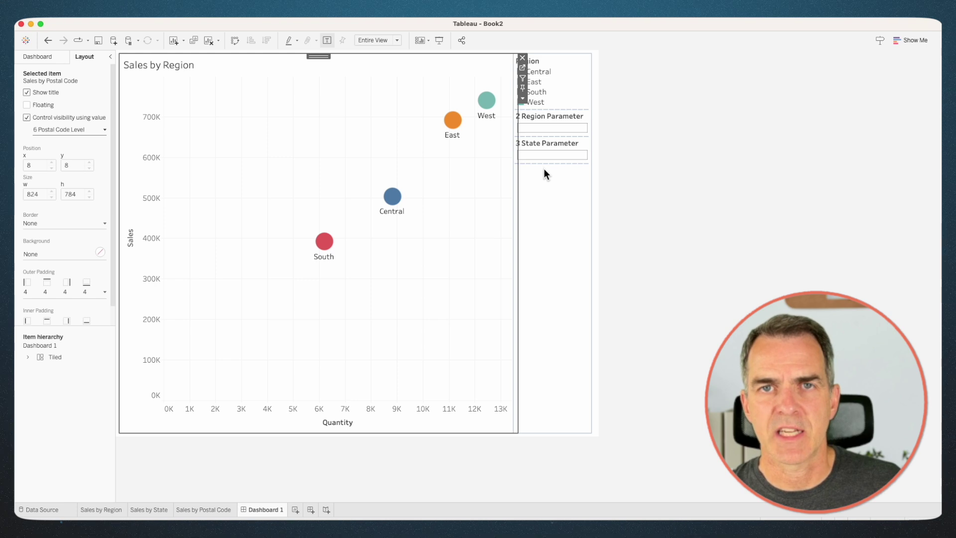
- Remove the layout container holding the Region legend and the two parameter controls from Dashboard 1
left_click(559, 191)
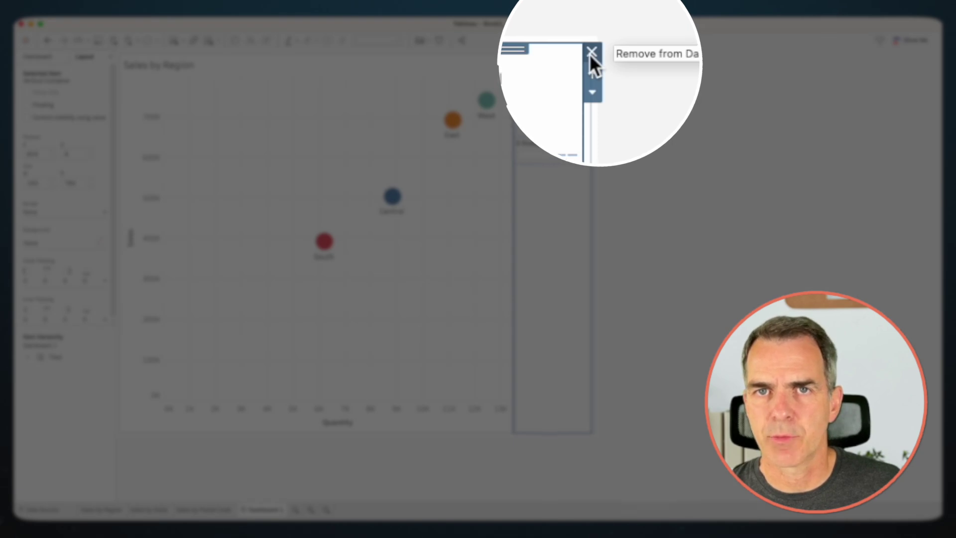
left_click(596, 58)
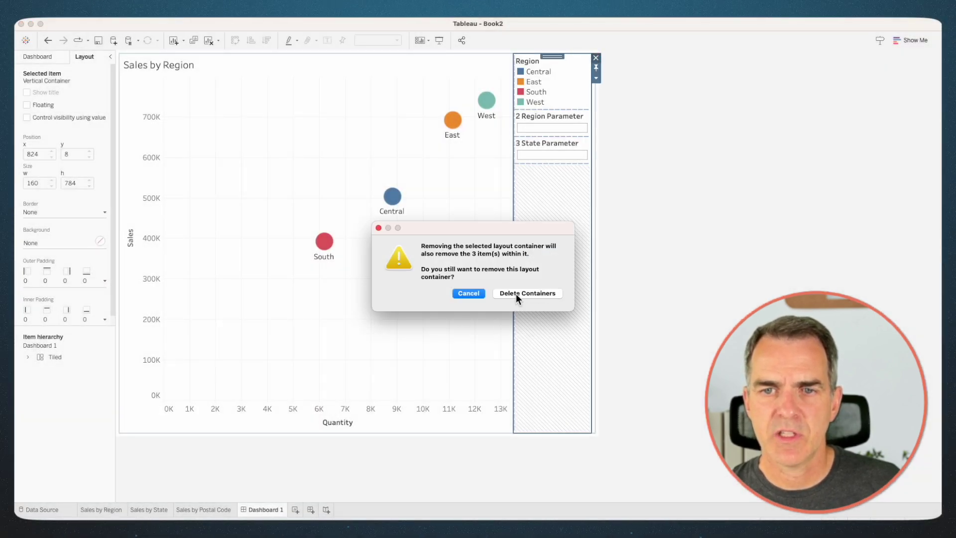
left_click(516, 293)
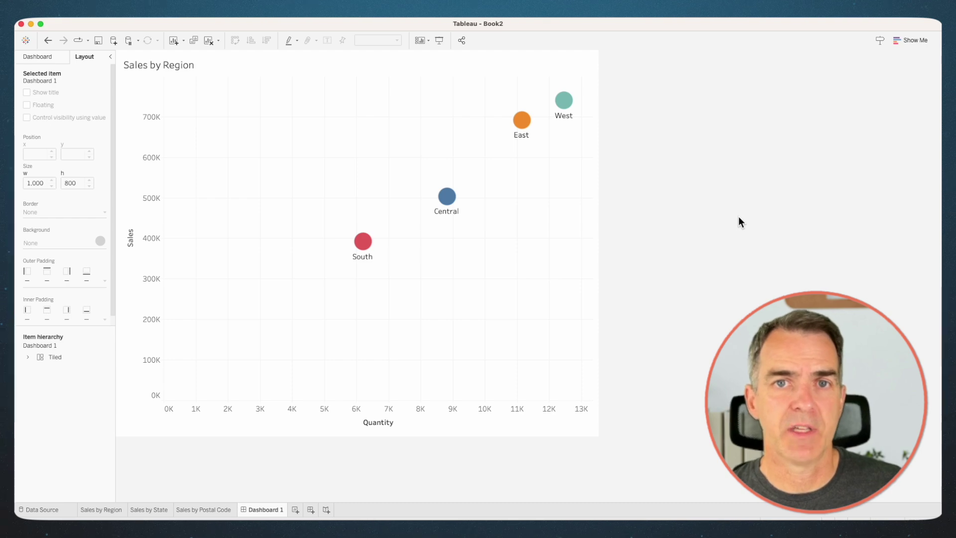
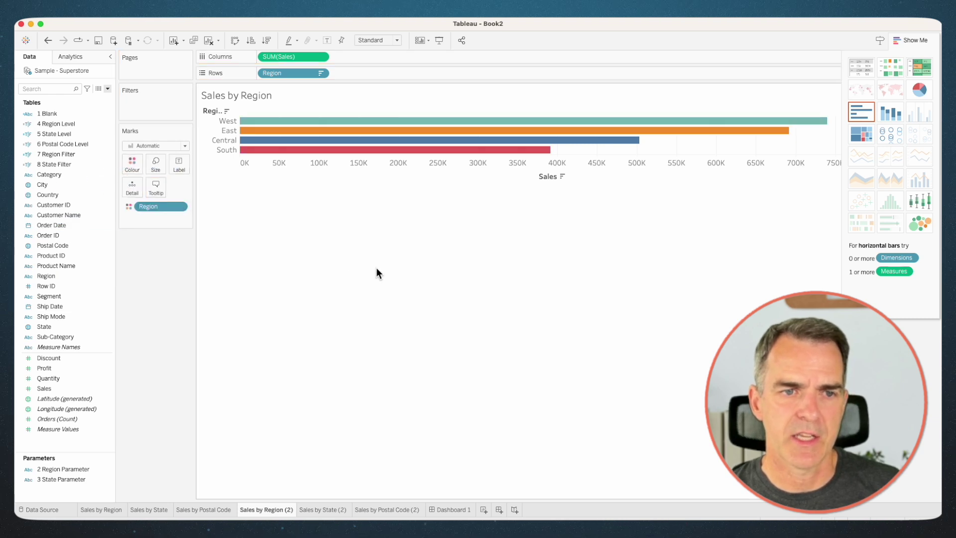
- Hide the row field labels on the Sales by Region (2) bar chart
right_click(211, 111)
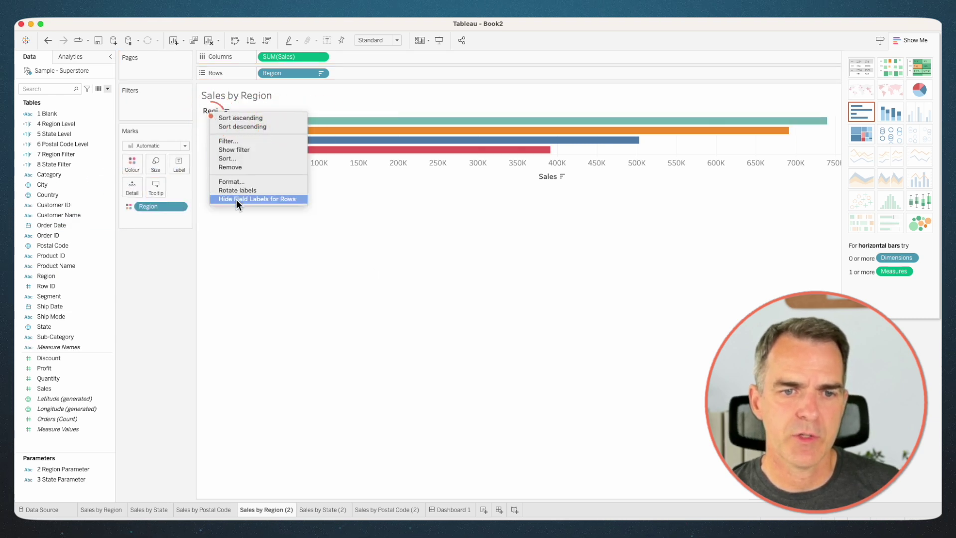
left_click(236, 199)
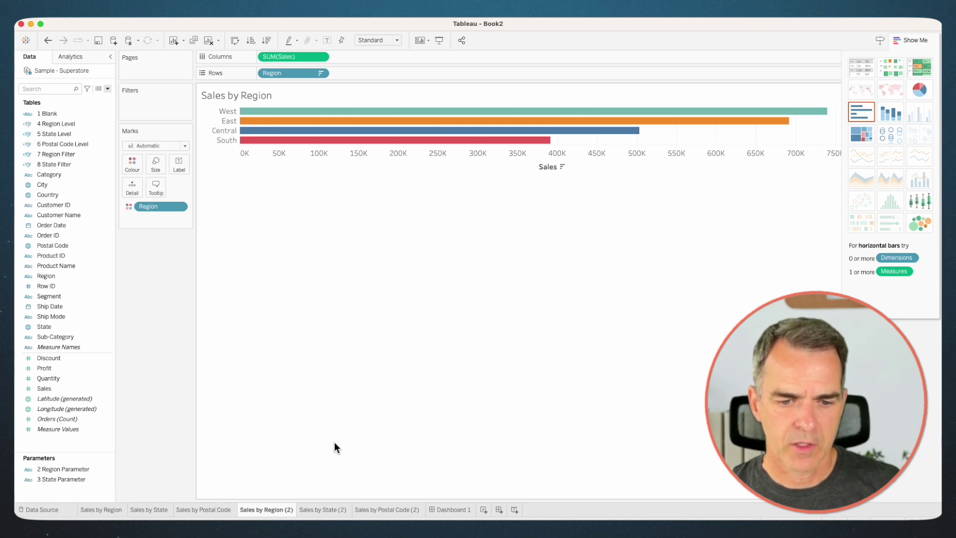
- On the Sales by State (2) sheet, replace the sheet name placeholder in the title with "Sales by State"
left_click(327, 509)
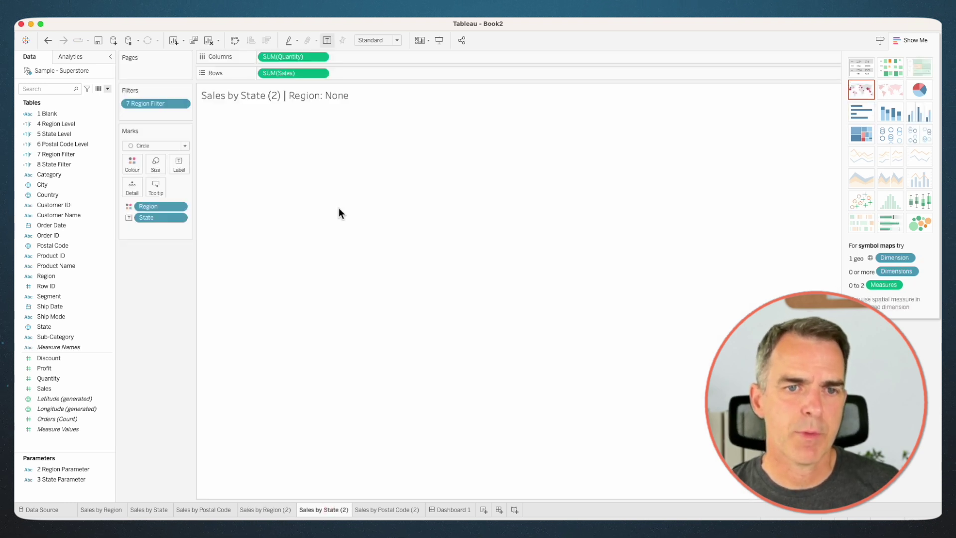
double_click(301, 93)
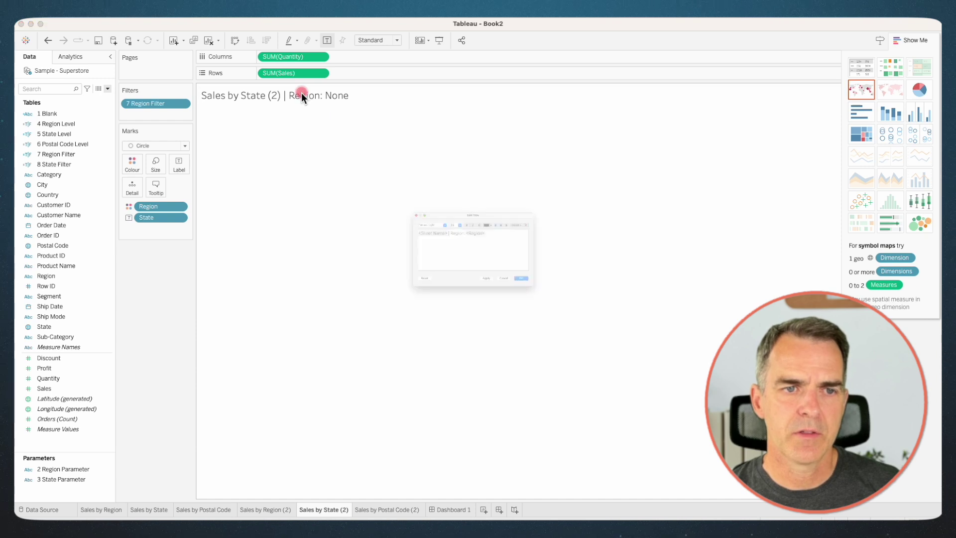
left_click_drag(415, 212, 325, 209)
type("Sales by State")
left_click(586, 317)
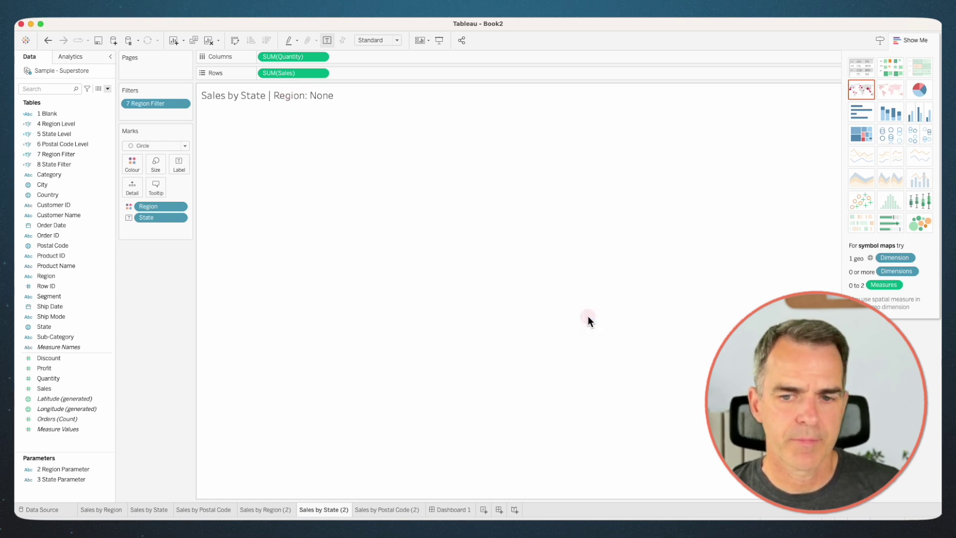
- Rebuild Sales by State (2) as bars of SUM(Sales) by State, coloured by Region and without Quantity
left_click_drag(292, 69, 247, 17)
left_click_drag(270, 73, 125, 159)
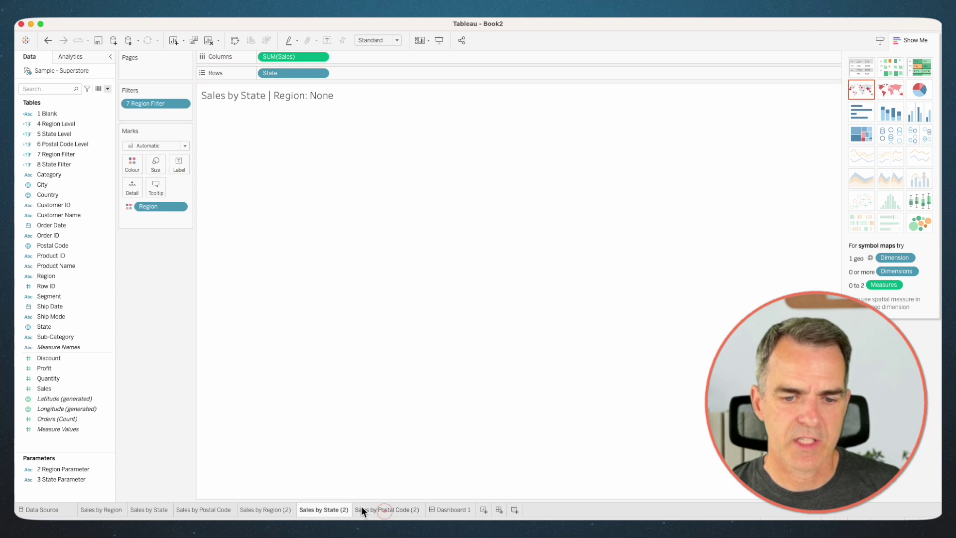
- Turn Sales by Postal Code (2) into SUM(Sales) bars by Postal Code, with Region on colour, 1 Blank and State on detail, and Quantity removed
left_click(359, 511)
left_click(858, 113)
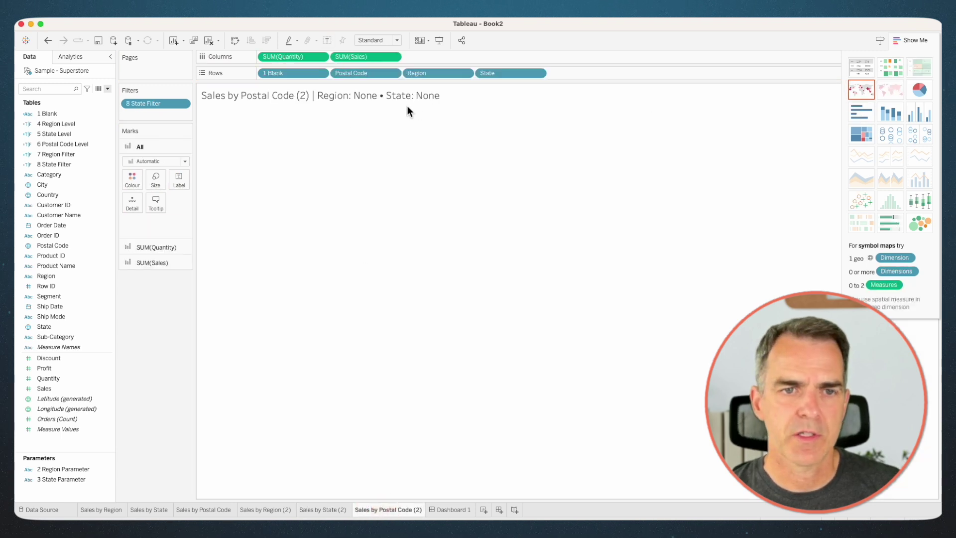
left_click_drag(291, 74, 131, 202)
left_click_drag(367, 73, 135, 180)
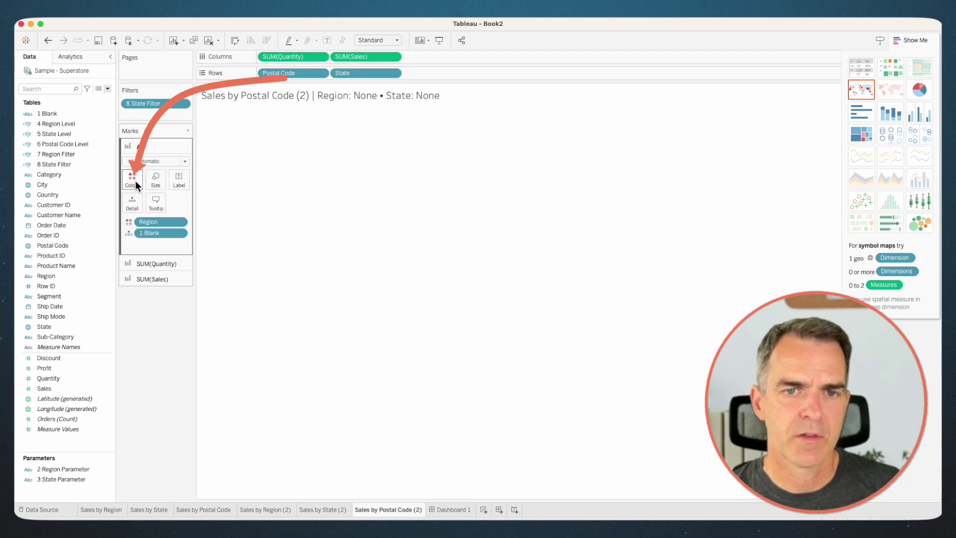
left_click_drag(353, 72, 130, 203)
left_click_drag(294, 57, 288, 29)
- Replace the sheet name placeholder in the Sales by Postal Code (2) title with "Sales by Postal Code" and hide the Show Me suggestions
double_click(281, 97)
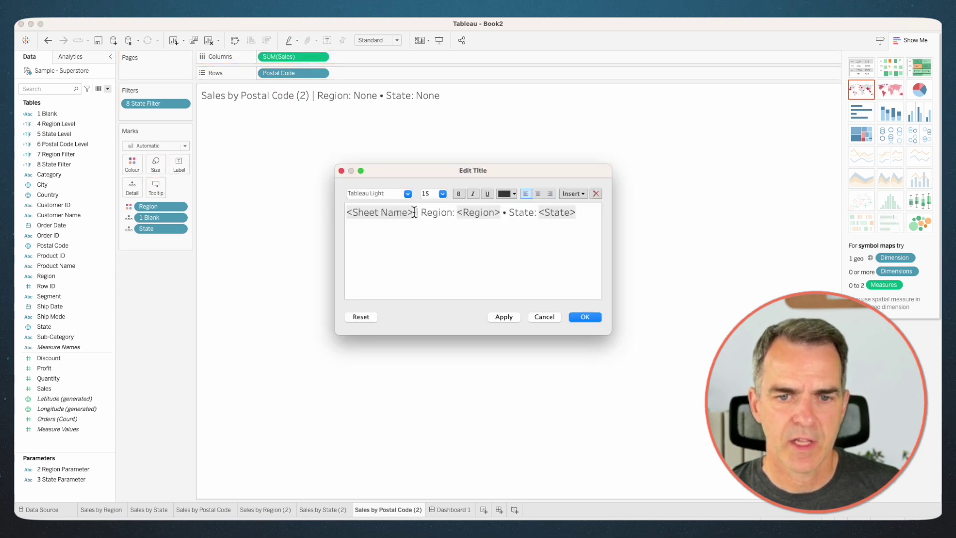
left_click_drag(413, 212, 337, 209)
key("BackSpace")
type("Sales by")
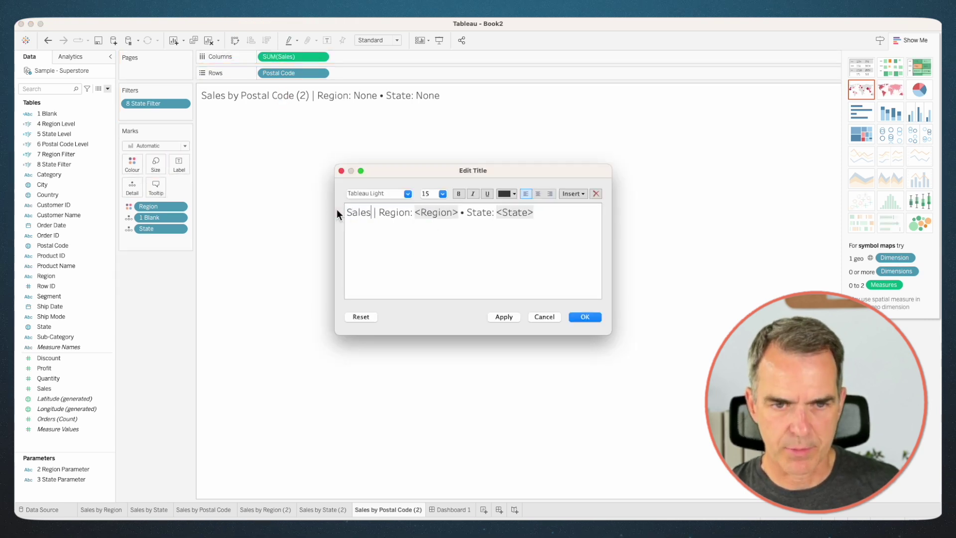
type(" Postal Code")
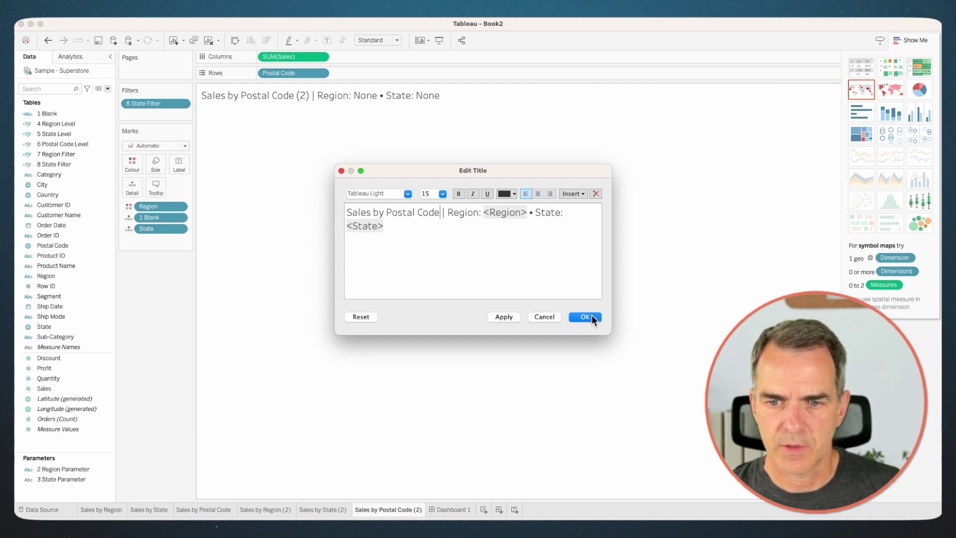
left_click(586, 318)
left_click(913, 39)
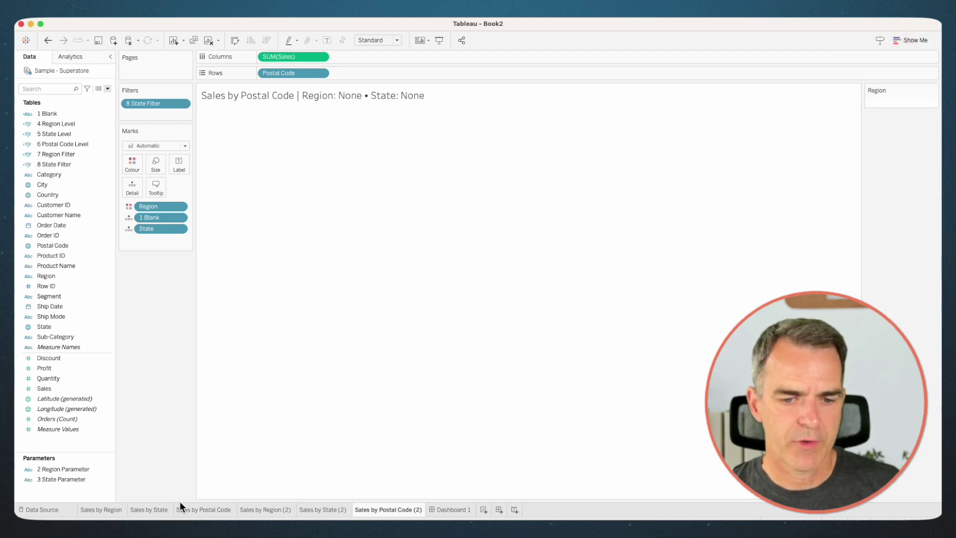
- Drill into the South region on Dashboard 1, then sort the Sales by State (2) bars descending and hide their row field labels
left_click(448, 511)
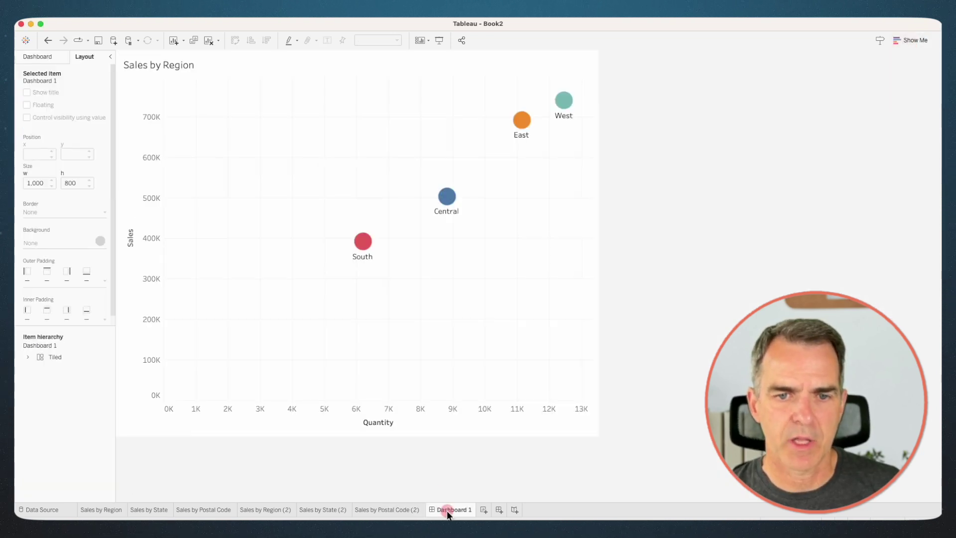
left_click(359, 245)
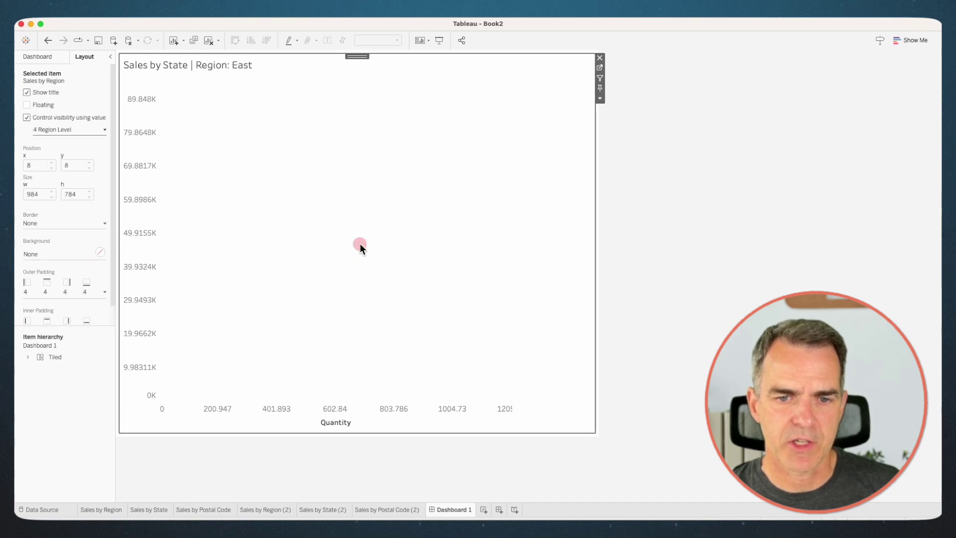
left_click(322, 509)
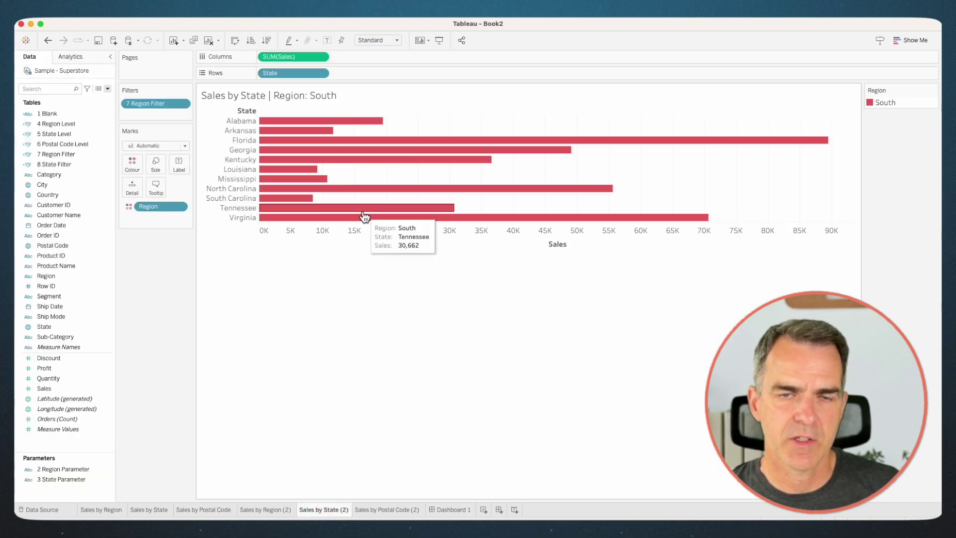
left_click(267, 40)
right_click(224, 108)
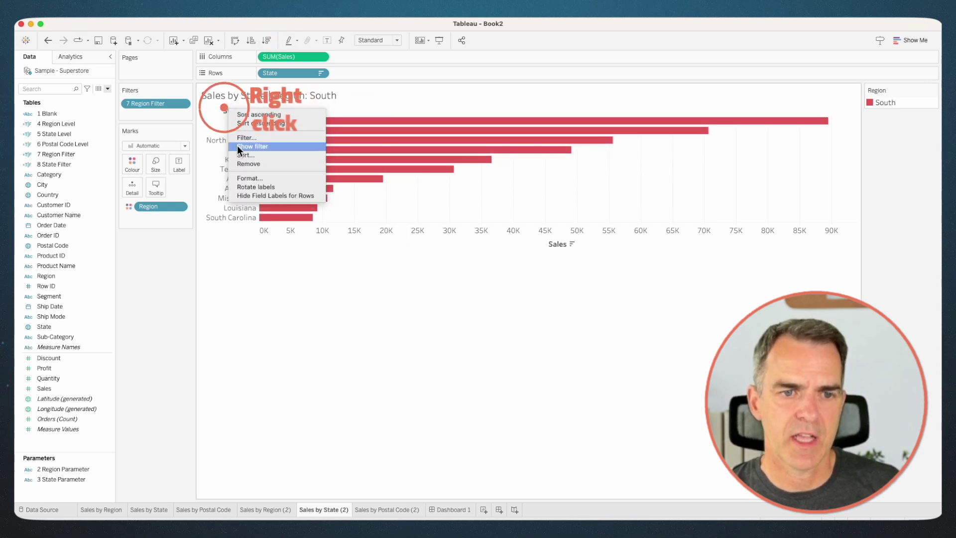
left_click(250, 195)
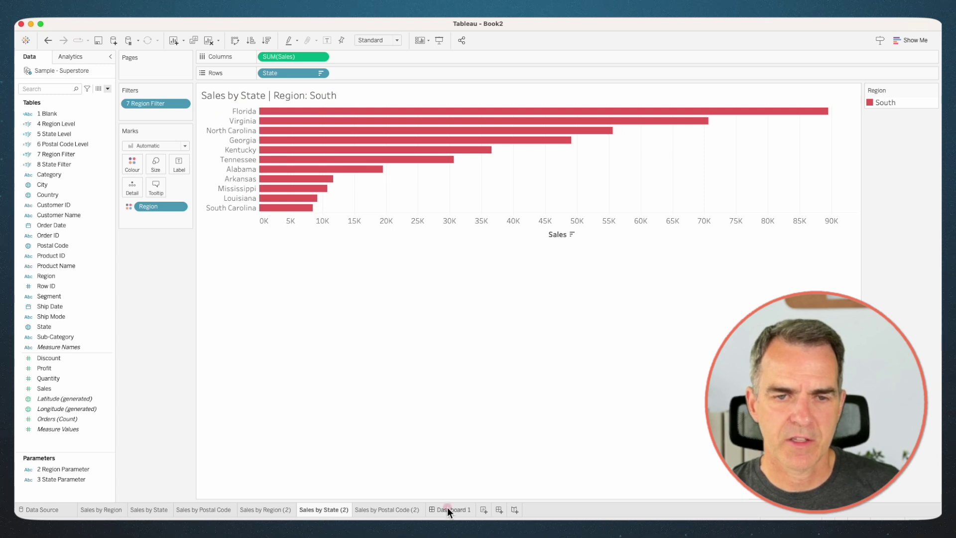
- Drill into Georgia on Dashboard 1, then sort the Sales by Postal Code (2) bars descending and hide their row field labels
left_click(448, 508)
left_click(367, 236)
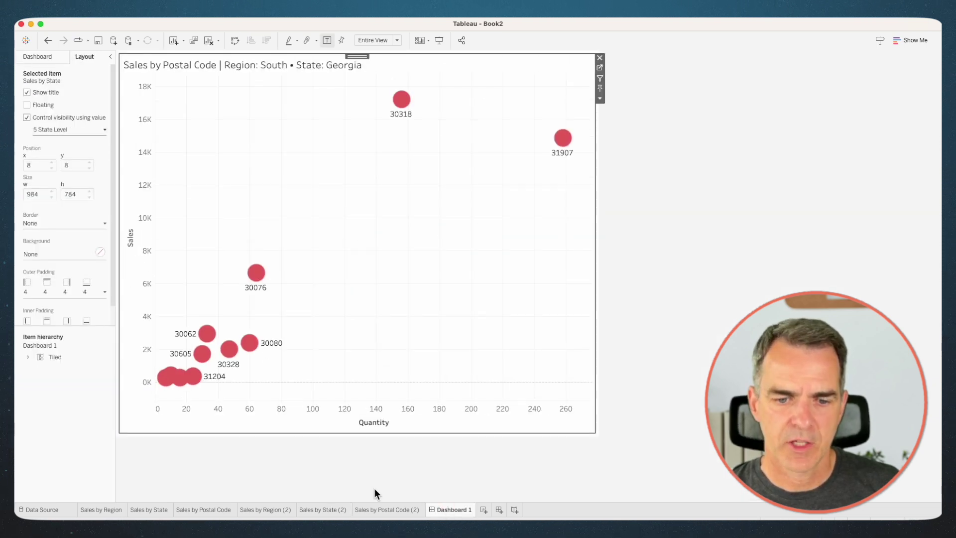
left_click(376, 508)
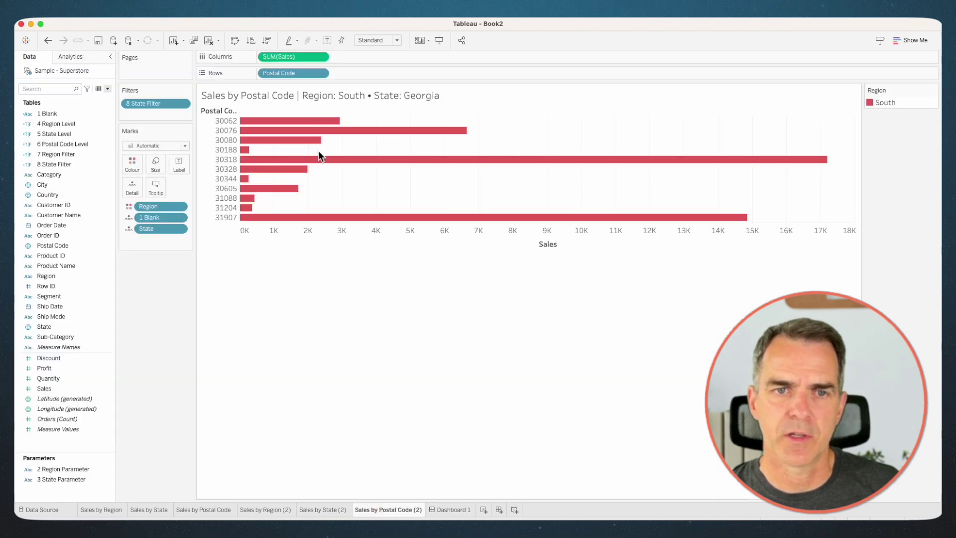
left_click(269, 41)
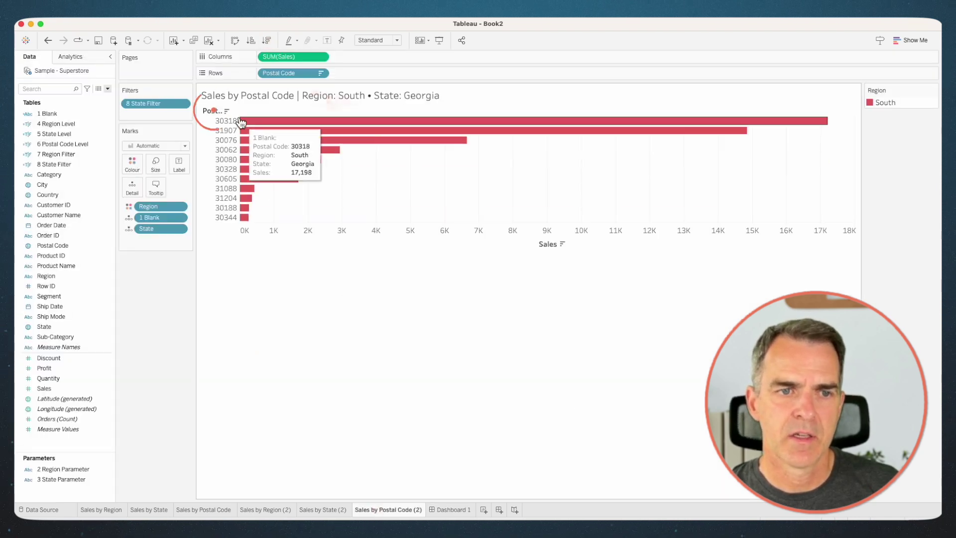
right_click(213, 110)
left_click(244, 196)
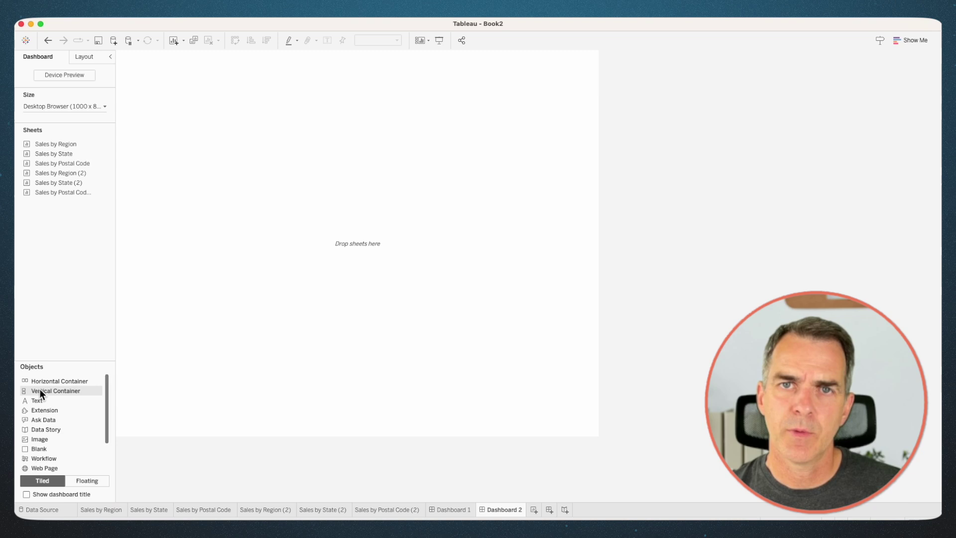
- Add a vertical container to Dashboard 2 and stack the Region (2), State (2) and Postal Code (2) sales sheets inside it
left_click_drag(39, 383, 234, 226)
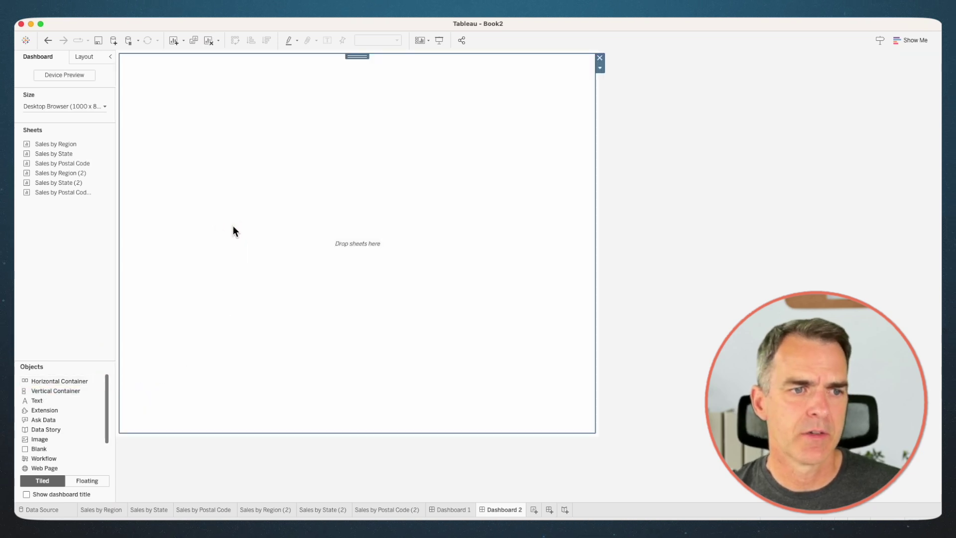
left_click_drag(56, 173, 205, 142)
left_click_drag(63, 192, 241, 294)
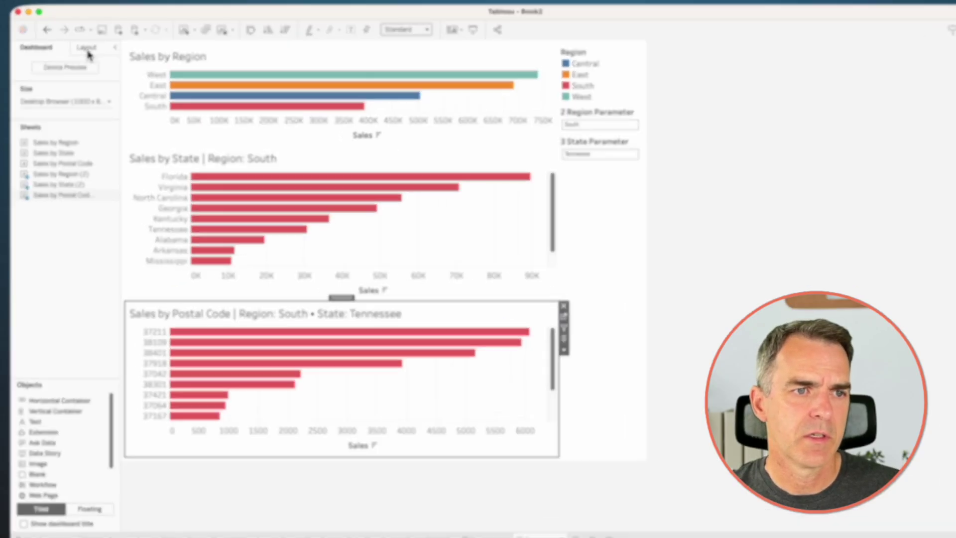
- Control the visibility of the Sales by Postal Code (2) sheet on Dashboard 2 with the 6 Postal Code Level field
left_click(84, 55)
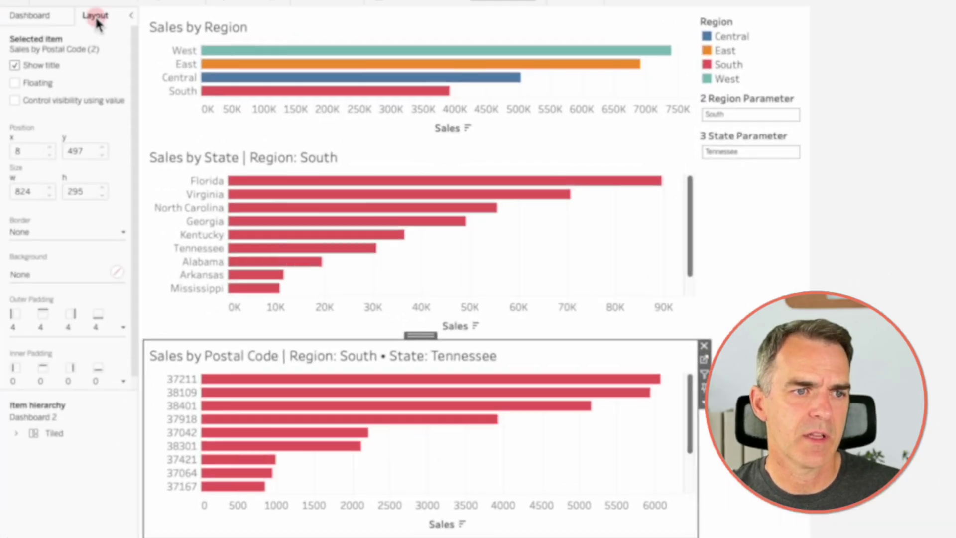
left_click(53, 96)
left_click(55, 116)
left_click(57, 175)
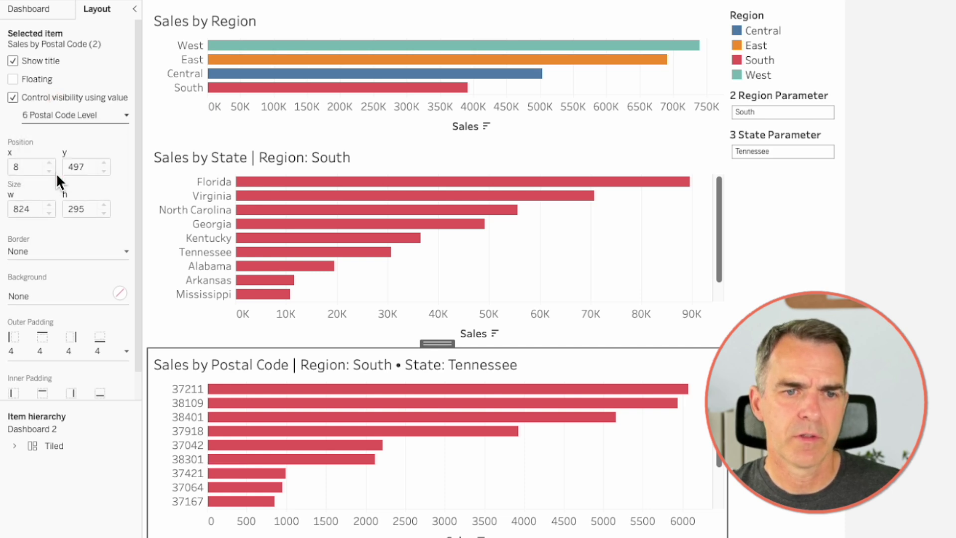
- Control the visibility of the Sales by State (2) sheet on Dashboard 2 with the 5 State Level field
left_click(200, 158)
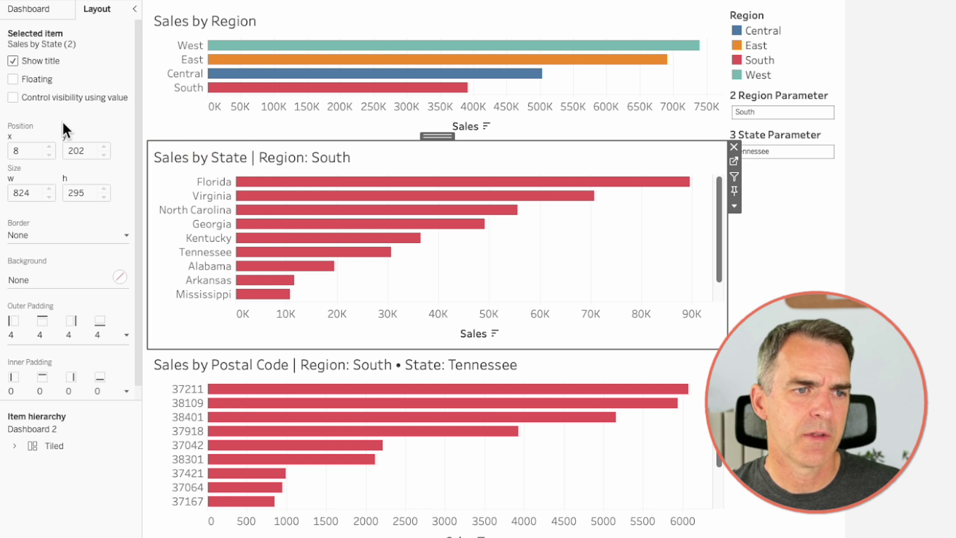
left_click(22, 96)
left_click(54, 119)
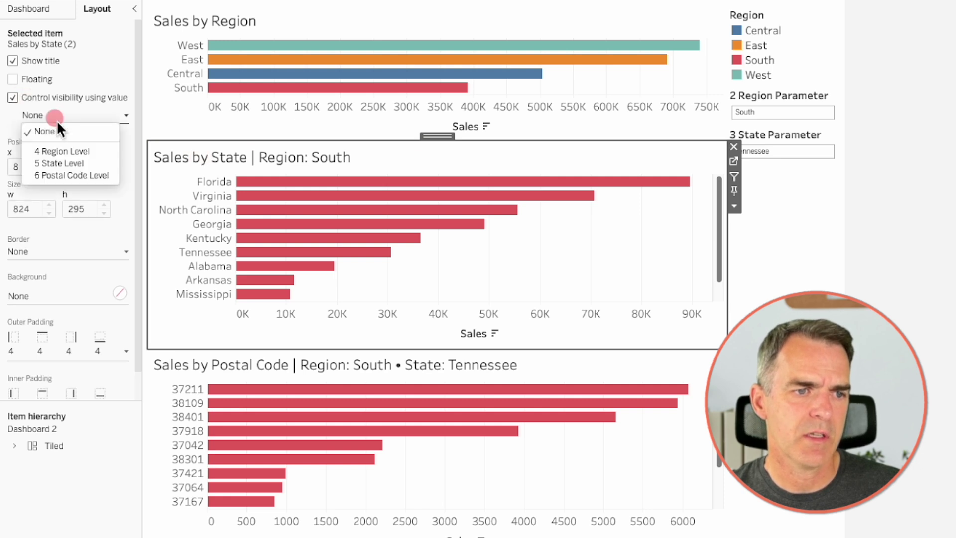
left_click(56, 158)
- Control the visibility of the Sales by Region (2) sheet on Dashboard 2 with the 4 Region Level field
left_click(198, 20)
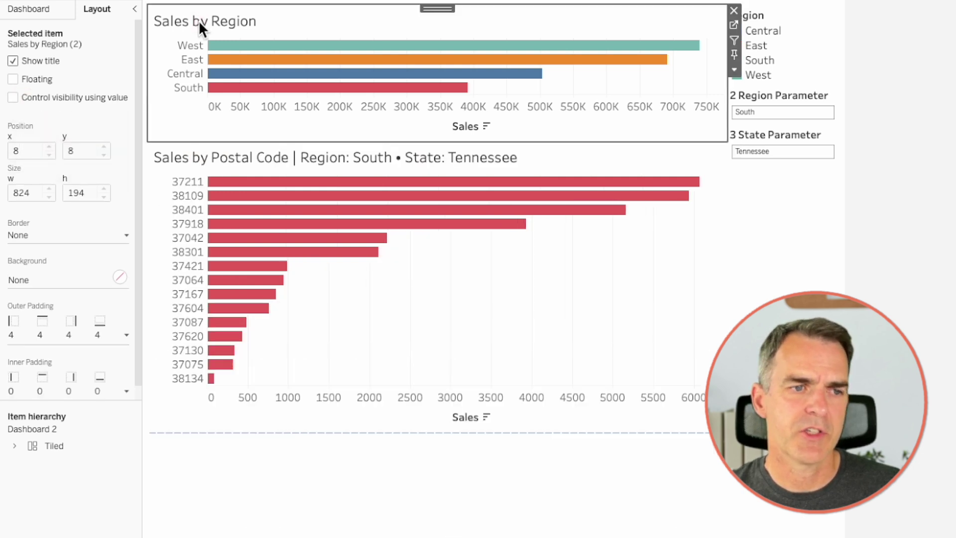
left_click(35, 98)
left_click(44, 114)
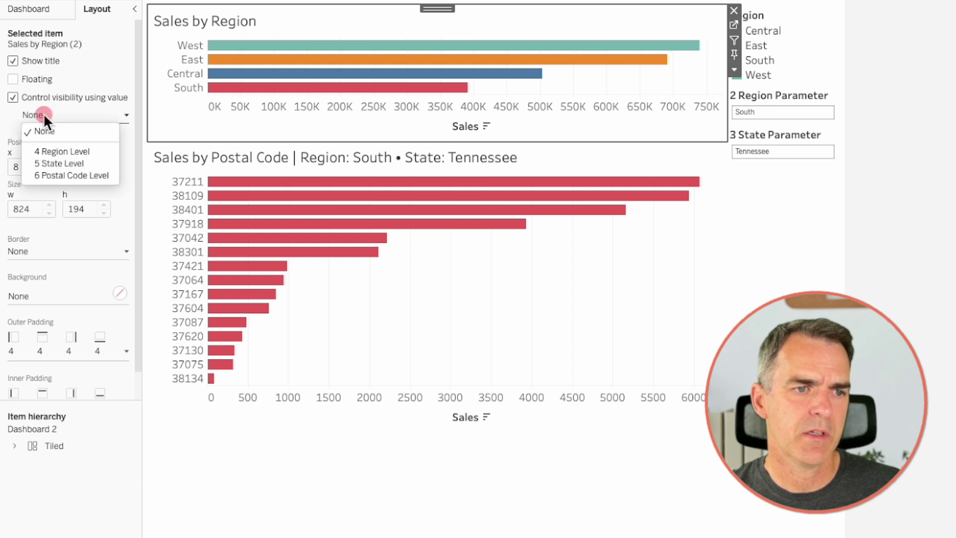
left_click(49, 149)
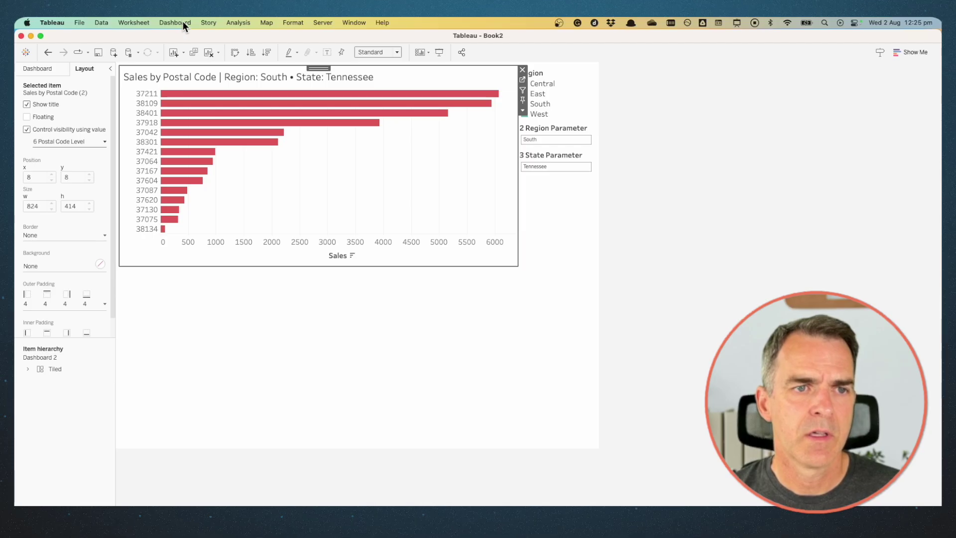
- Add a parameter action named URP to Dashboard 2 that passes Region from only Sales by Region (2) to 2 Region Parameter
left_click(181, 21)
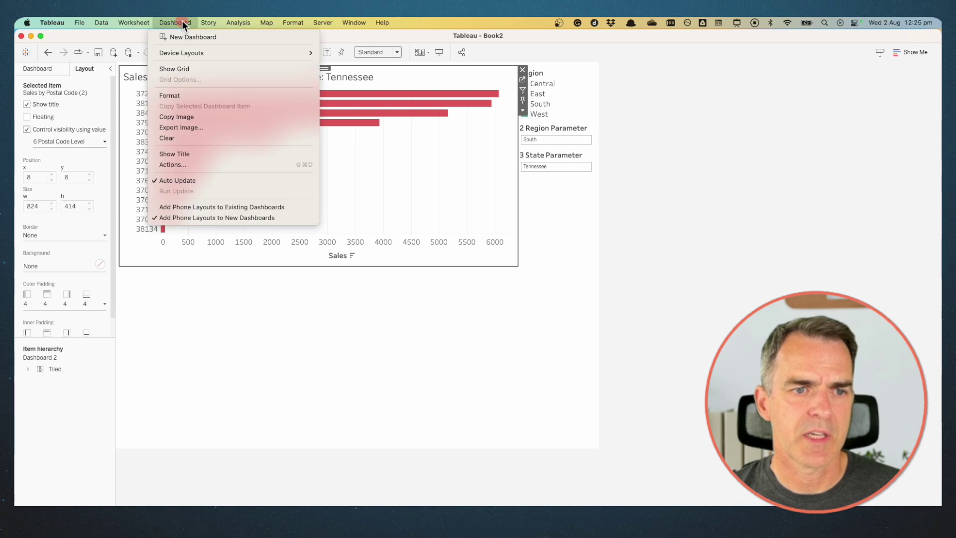
left_click(189, 166)
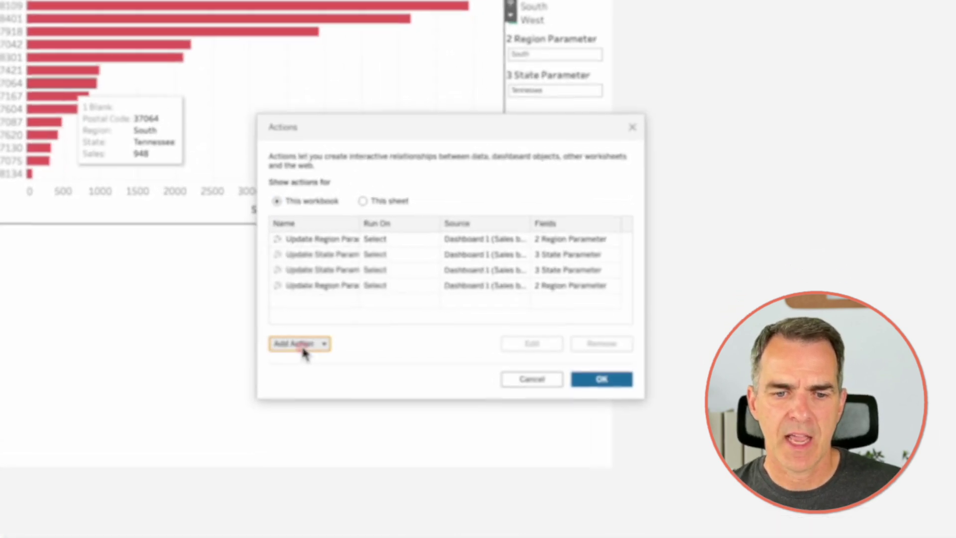
left_click(374, 344)
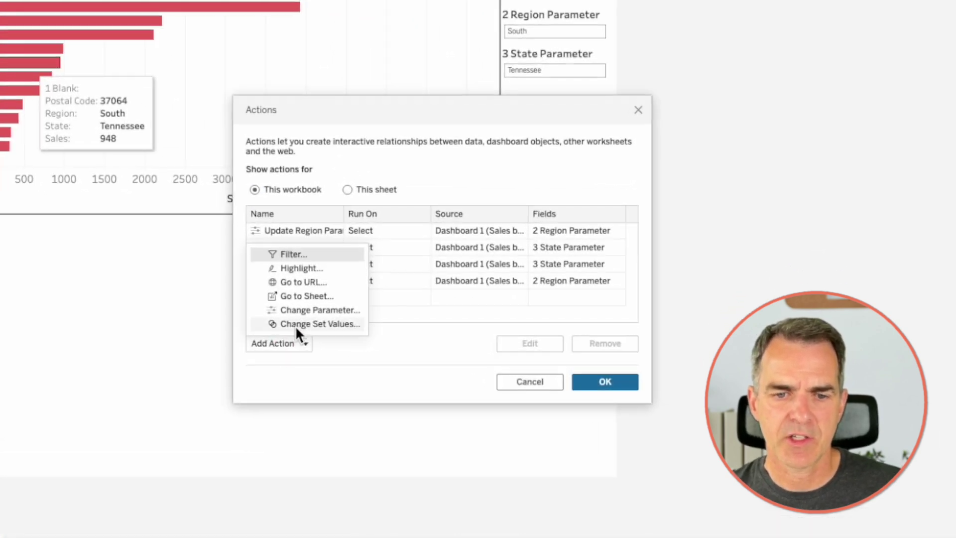
left_click(295, 309)
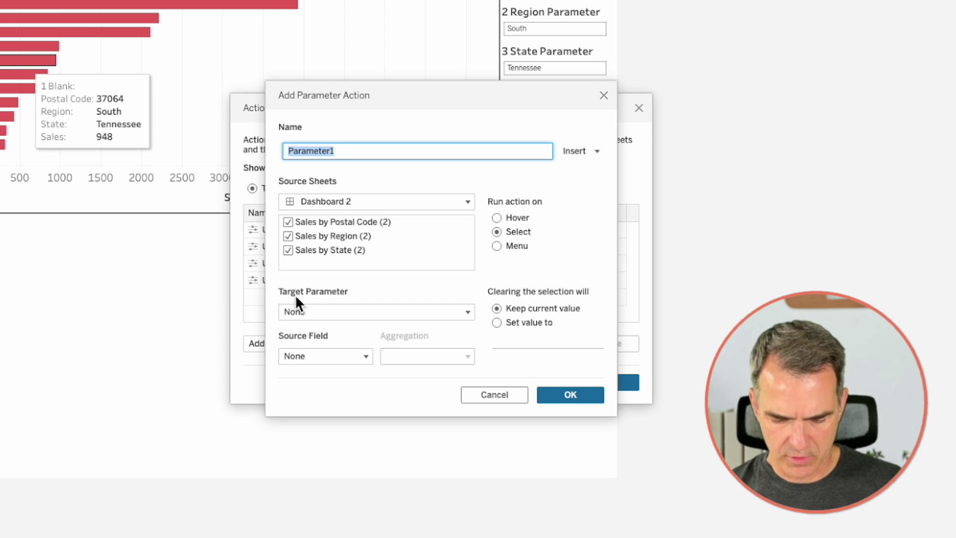
type("URP")
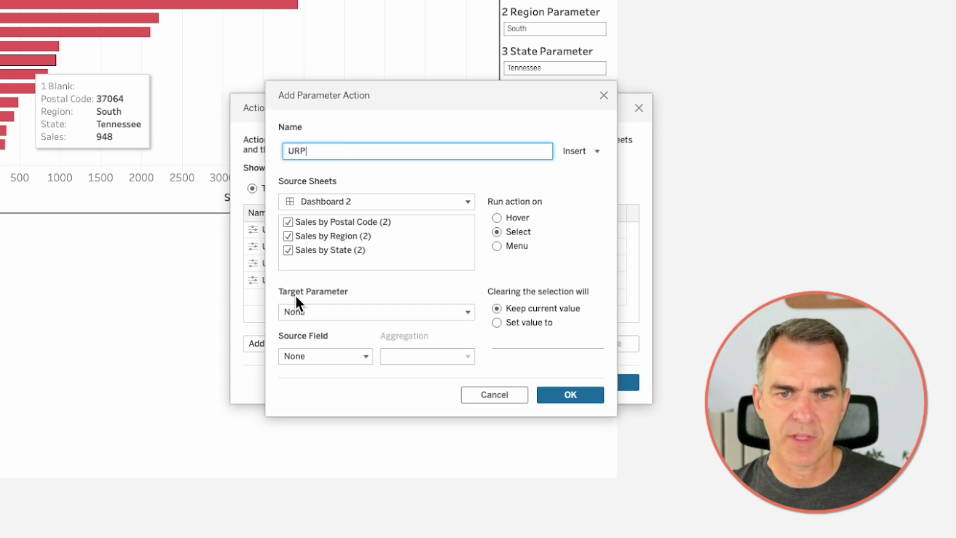
left_click(289, 222)
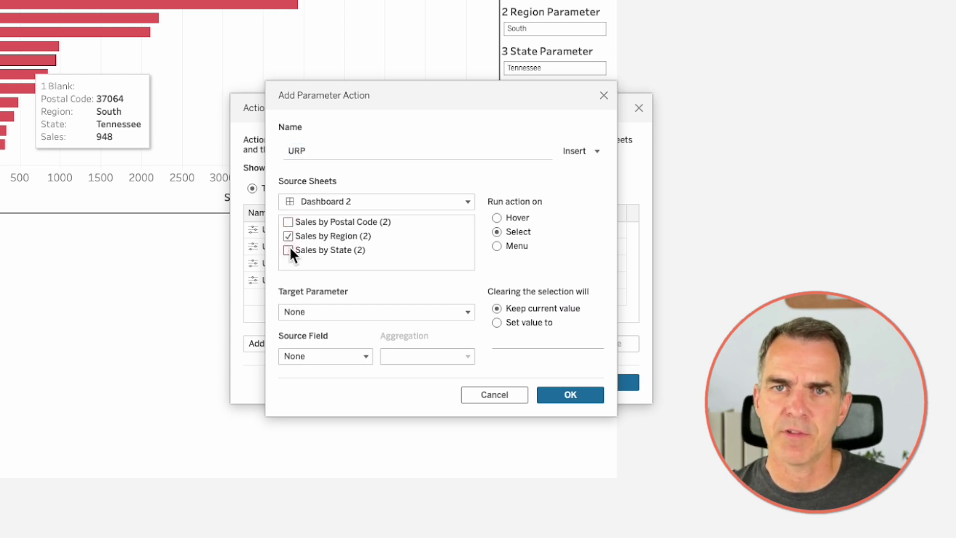
left_click(302, 311)
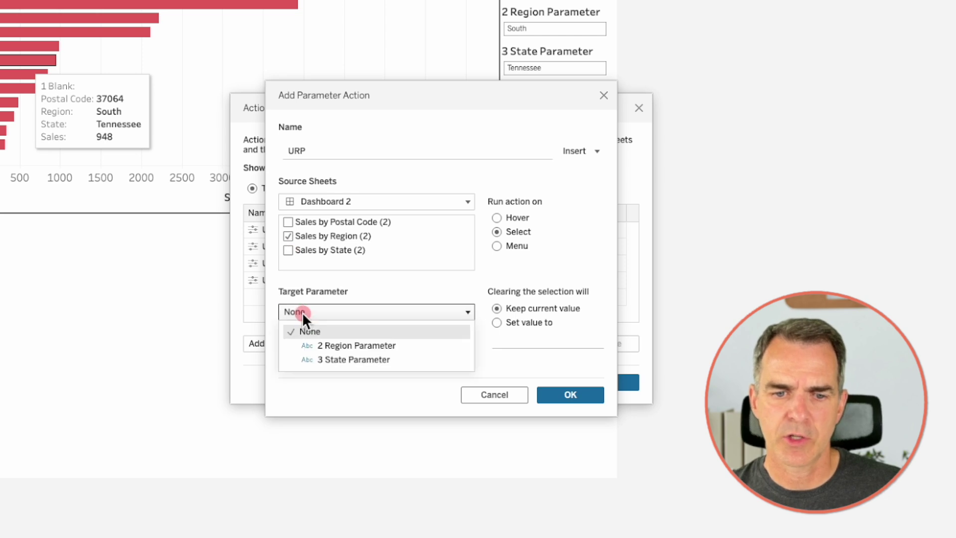
left_click(319, 344)
left_click(311, 355)
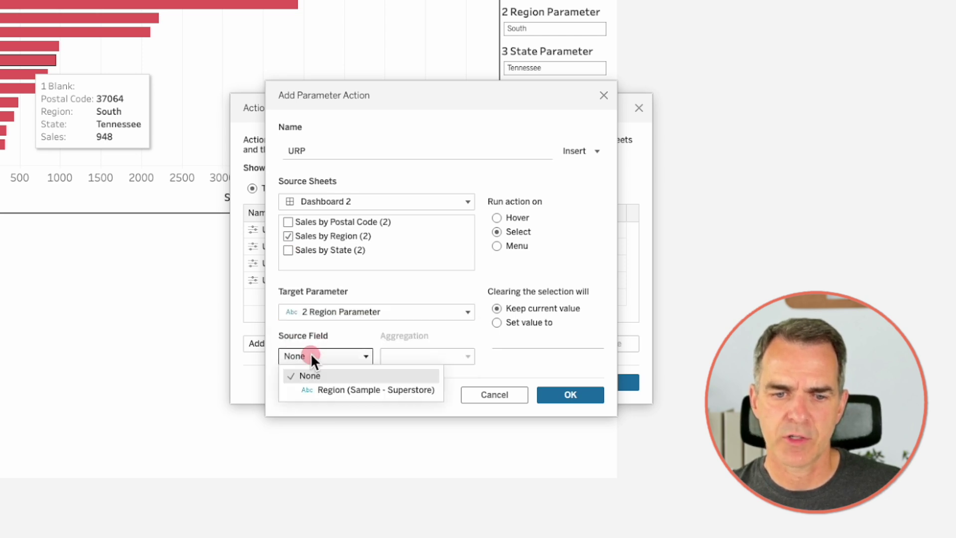
left_click(318, 390)
left_click(563, 397)
- Add a parameter action named USP that passes State from only Sales by State (2) to 3 State Parameter
left_click(284, 341)
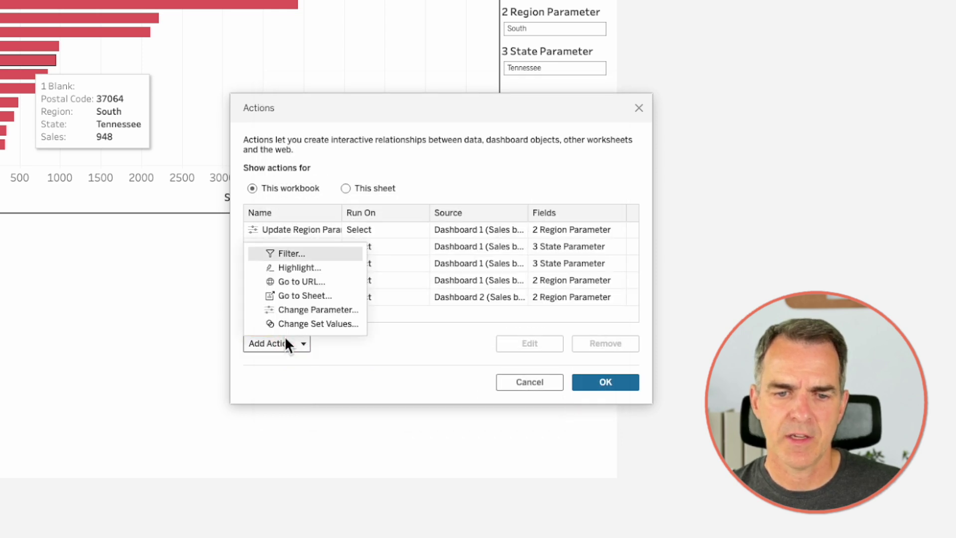
left_click(290, 309)
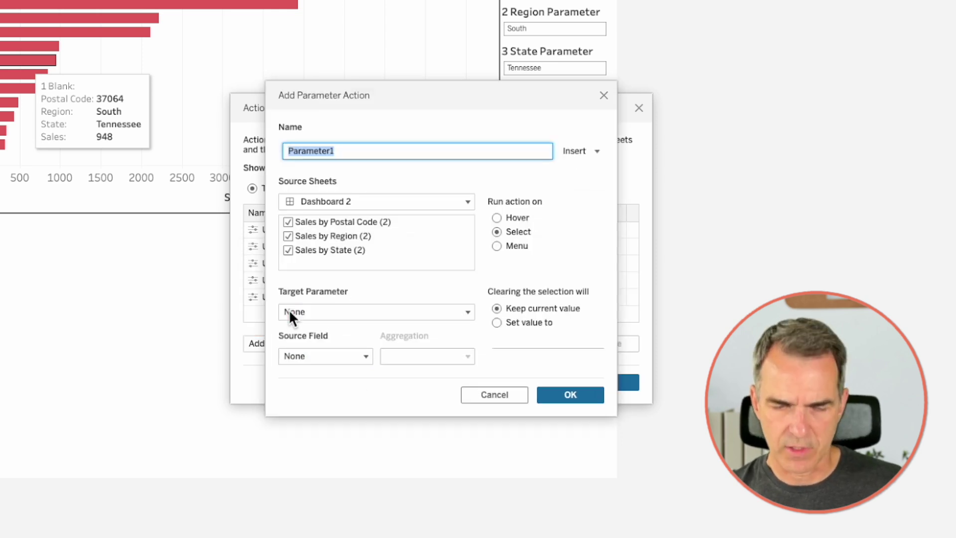
type("USP")
left_click(287, 222)
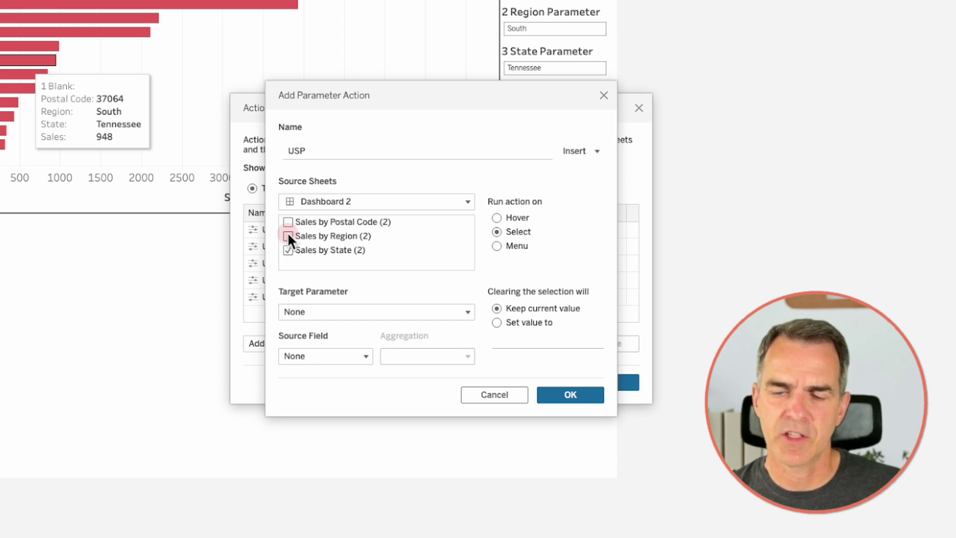
left_click(309, 312)
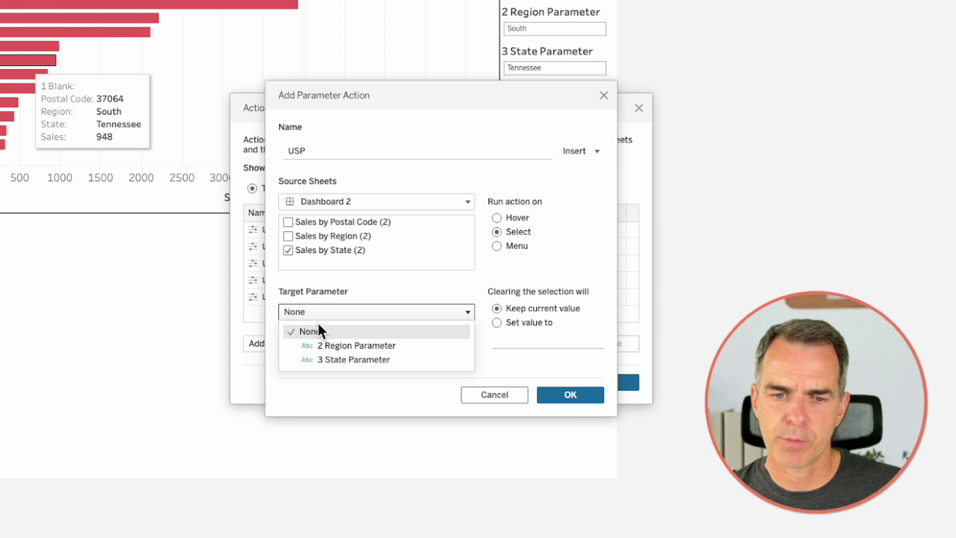
left_click(334, 360)
left_click(295, 356)
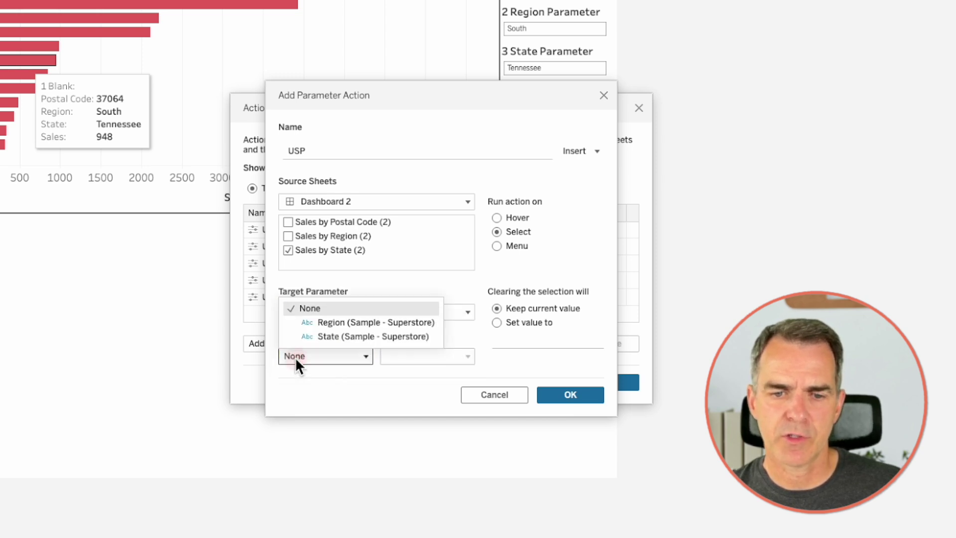
left_click(322, 335)
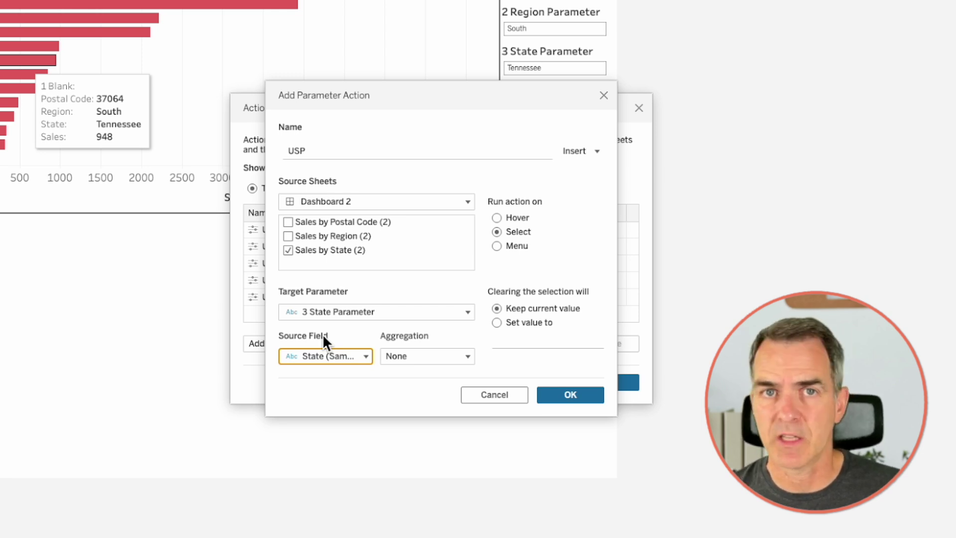
left_click(570, 395)
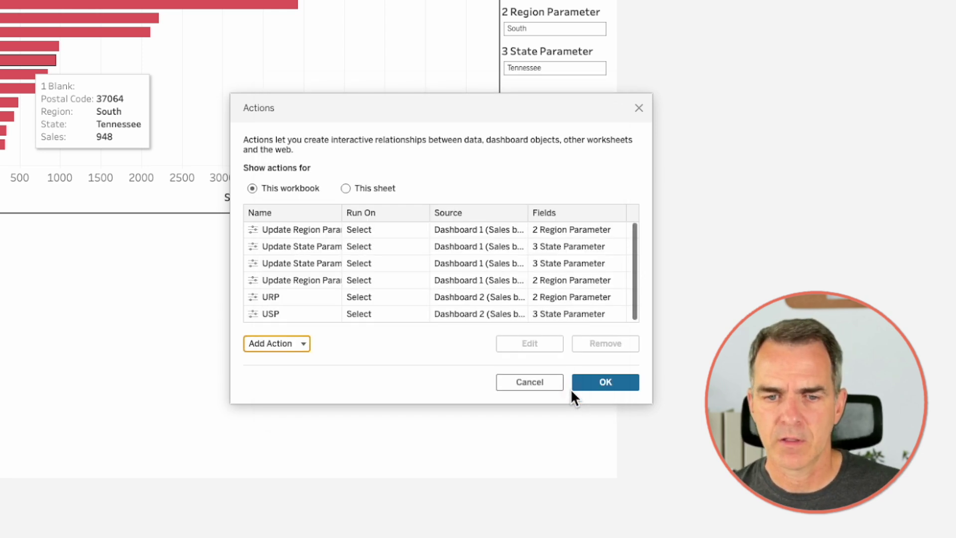
- Add a parameter action named URP Blank that passes 1 Blank from only Sales by Postal Code (2) to 2 Region Parameter
left_click(287, 344)
left_click(292, 308)
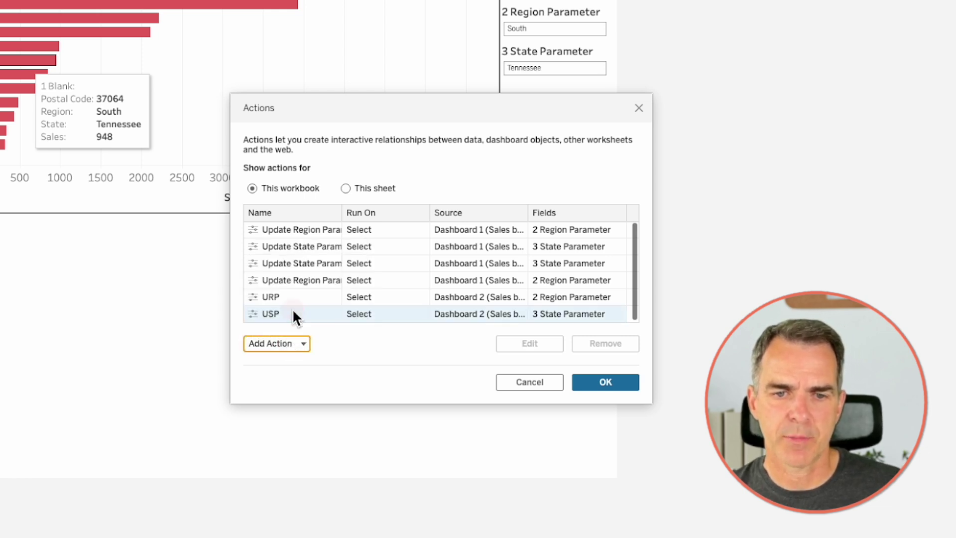
type("URP Blank")
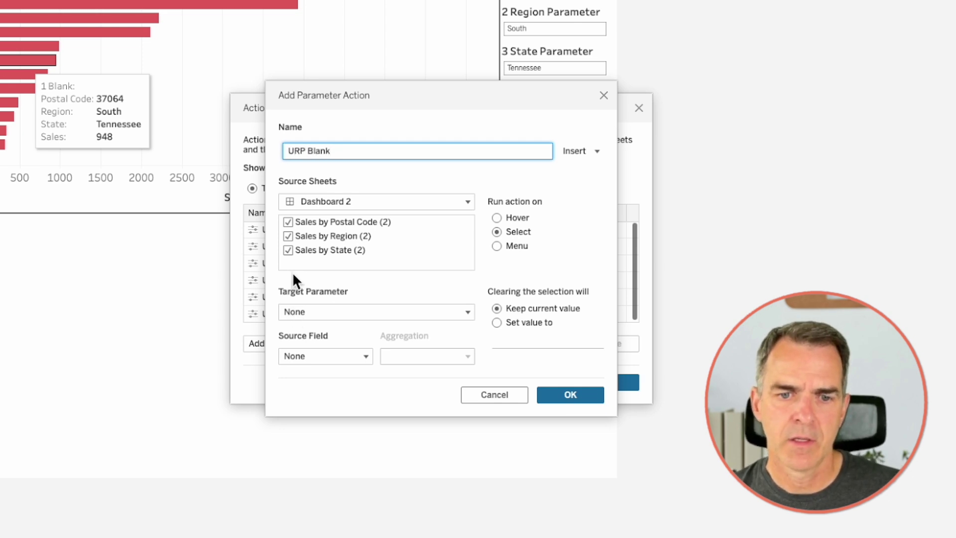
left_click(289, 236)
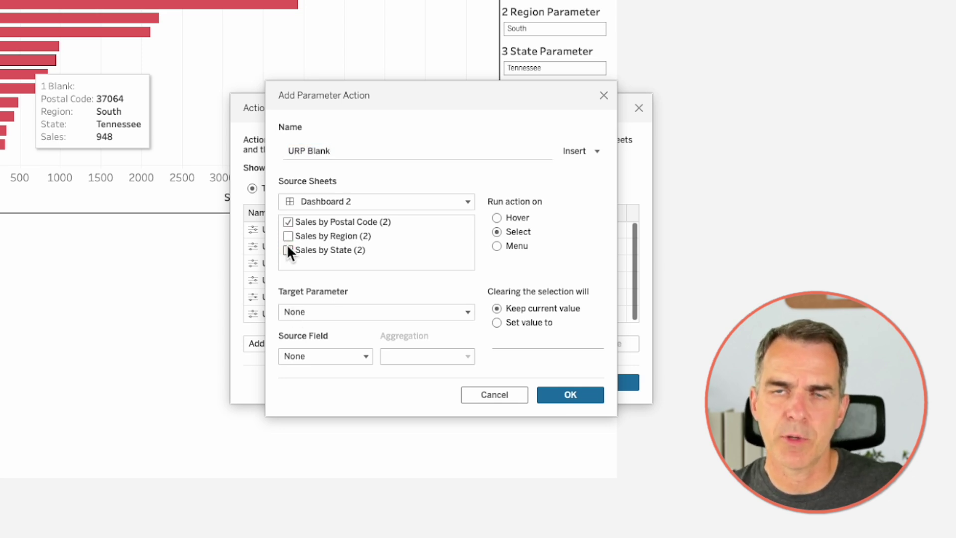
left_click(293, 312)
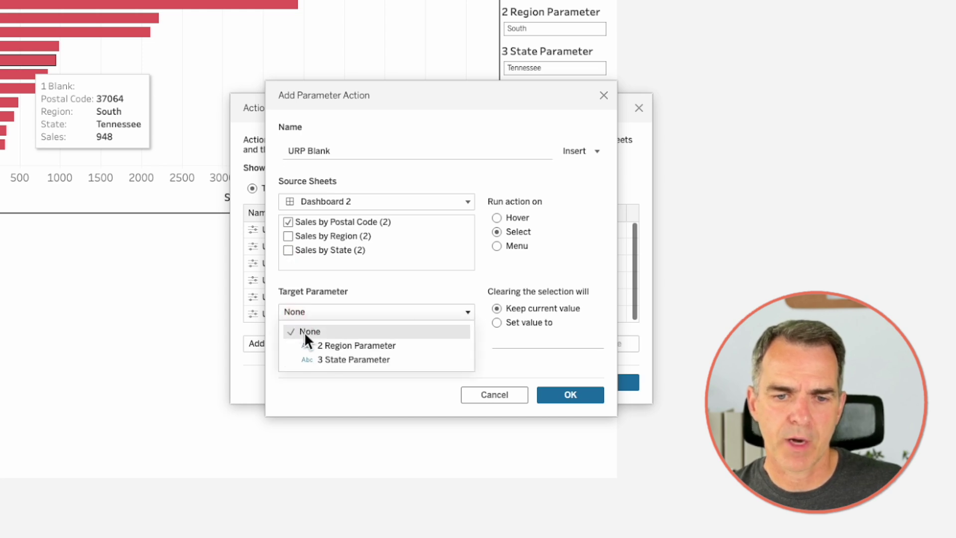
left_click(311, 344)
left_click(307, 354)
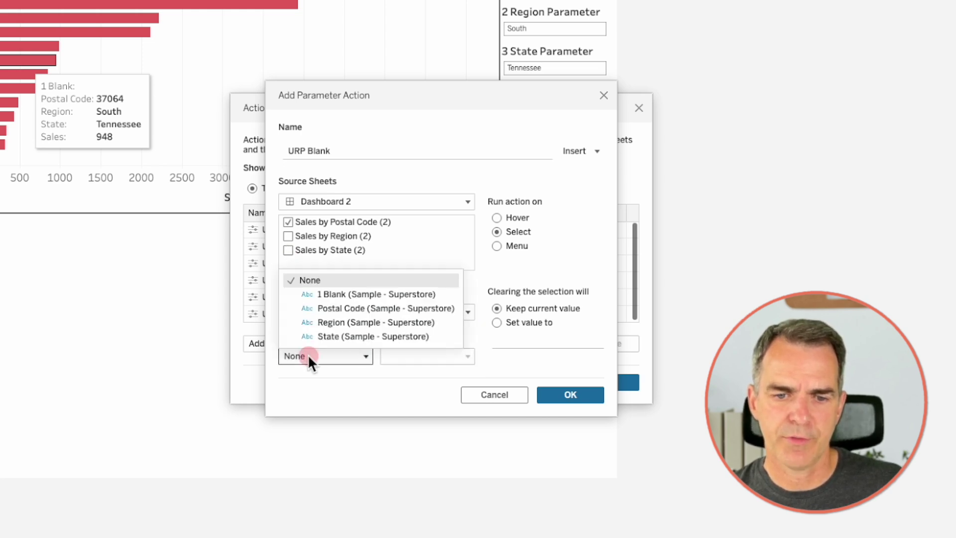
left_click(329, 292)
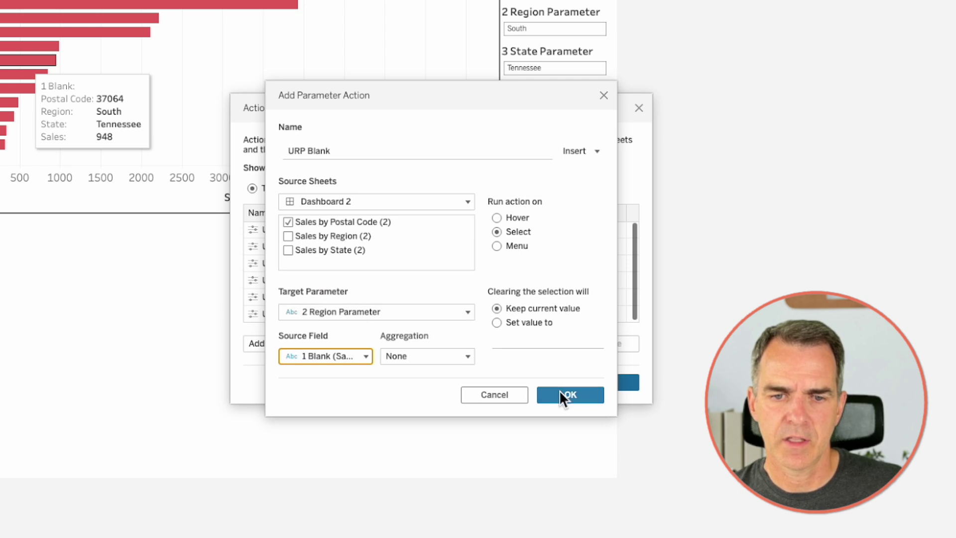
left_click(560, 395)
- Add a parameter action named USP Blank that passes 1 Blank from only Sales by Postal Code (2) to 3 State Parameter, and save all actions
left_click(267, 346)
left_click(281, 307)
type("USP")
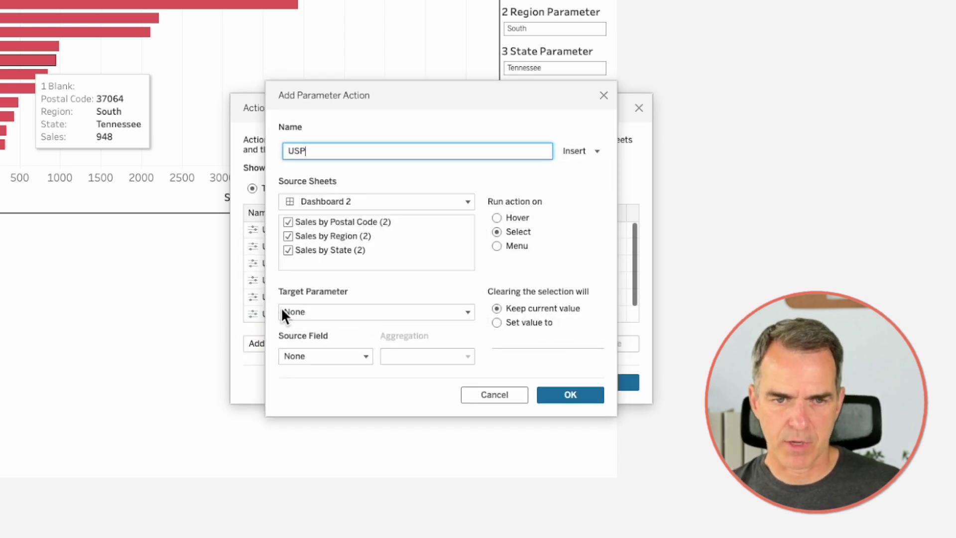
type(" Blank")
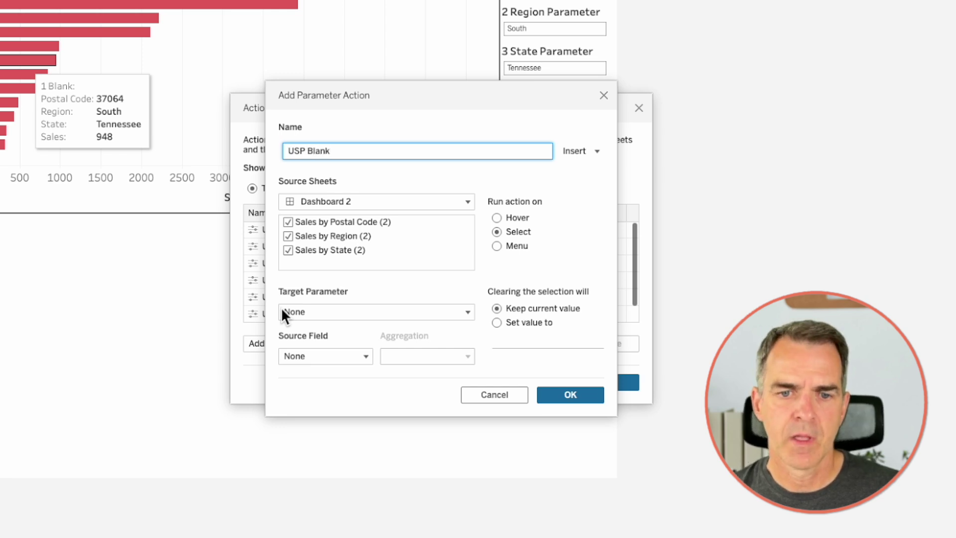
left_click(288, 235)
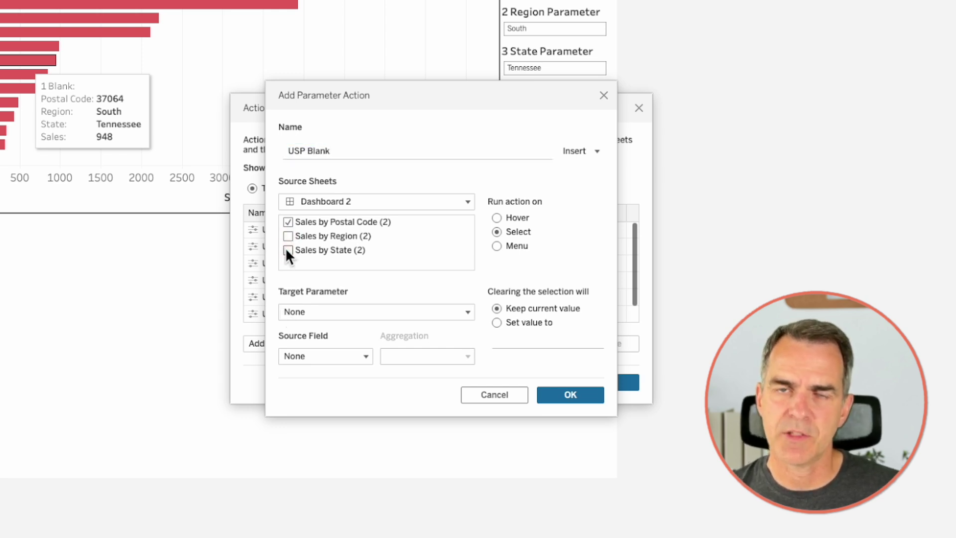
left_click(302, 314)
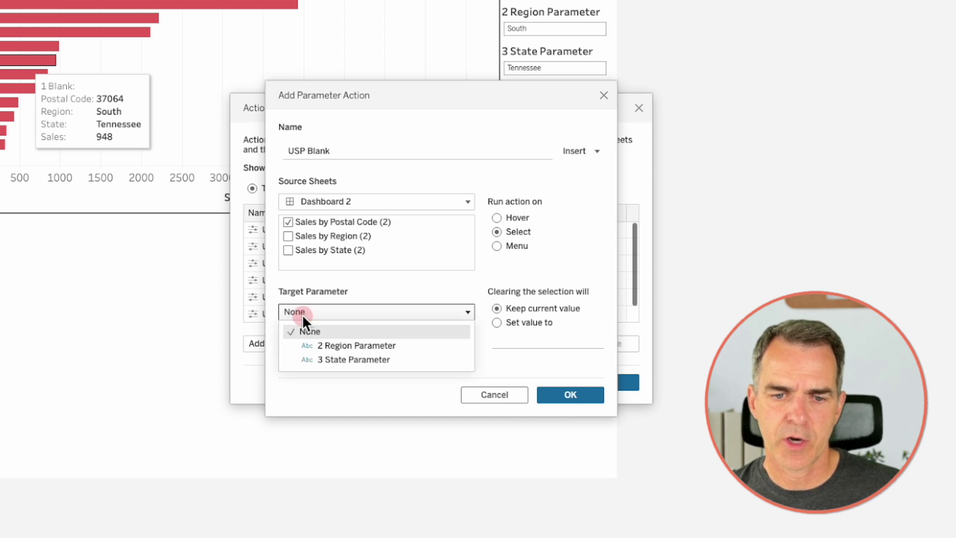
left_click(313, 359)
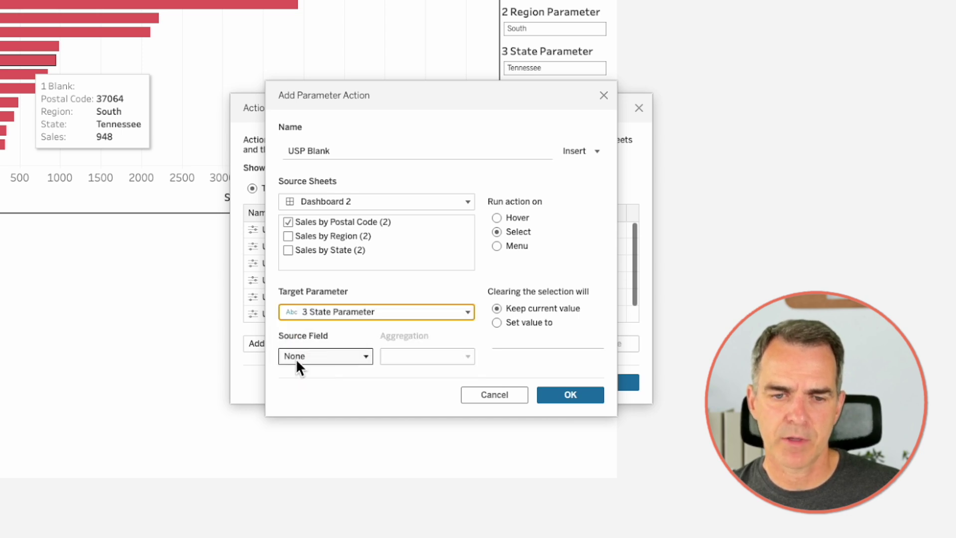
left_click(295, 355)
left_click(320, 294)
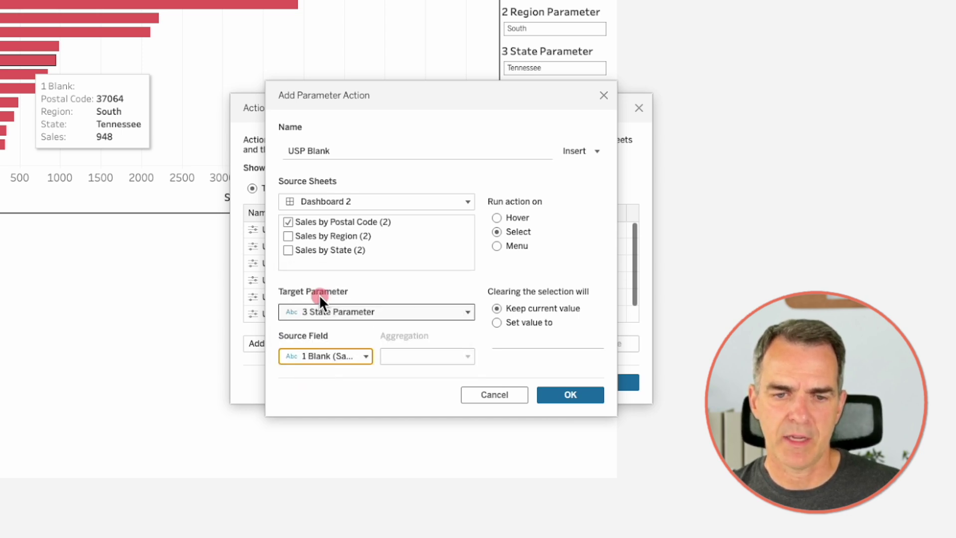
left_click(580, 395)
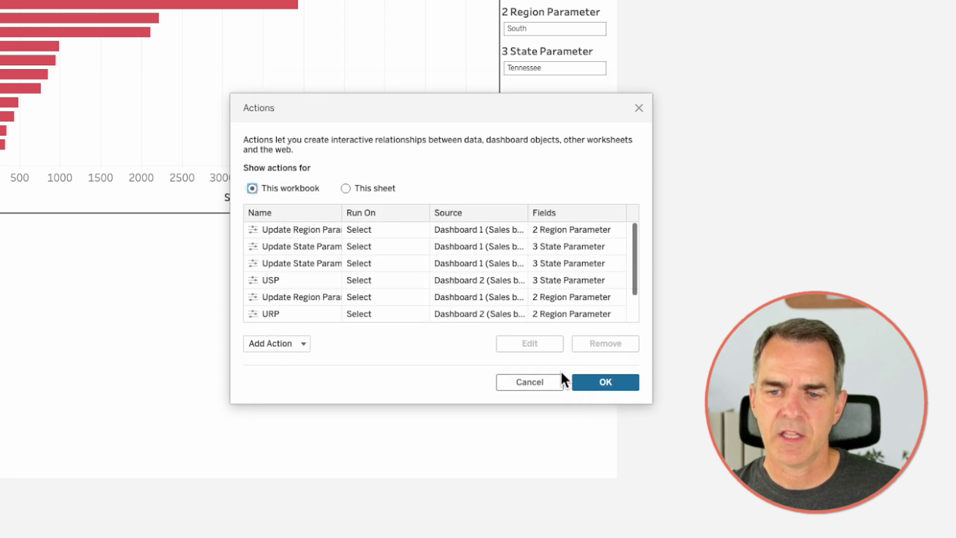
left_click(599, 384)
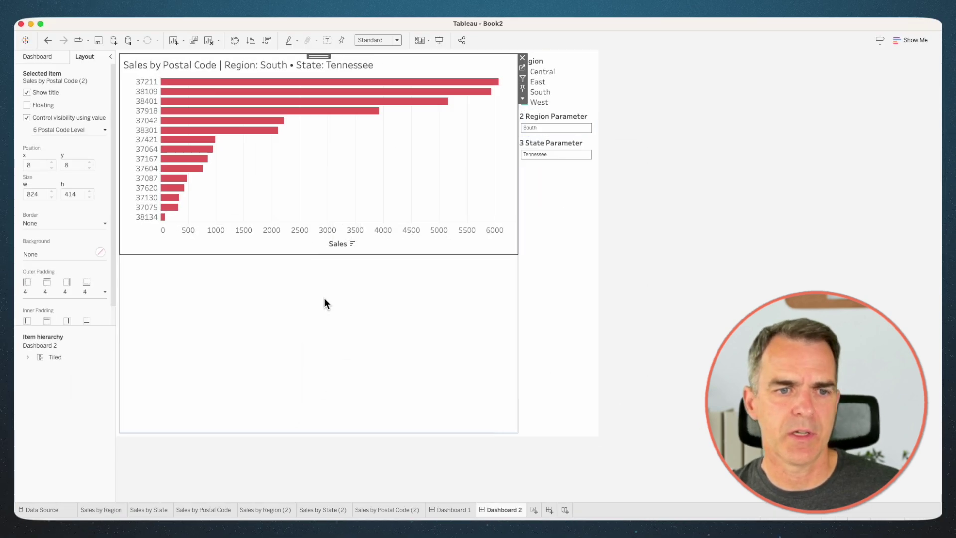
- Test the drill-down by resetting from a postal code bar, then drilling into the West region and Washington state
left_click(215, 130)
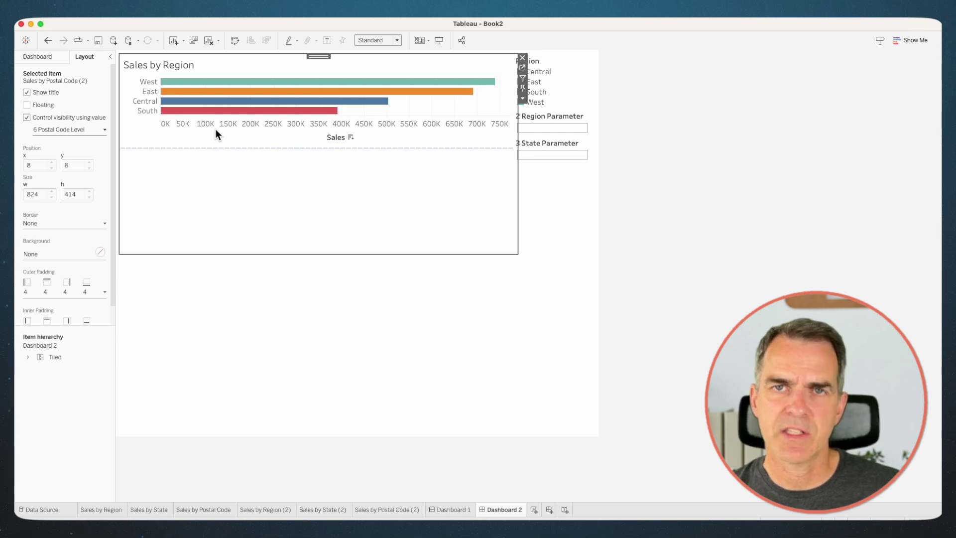
left_click(182, 81)
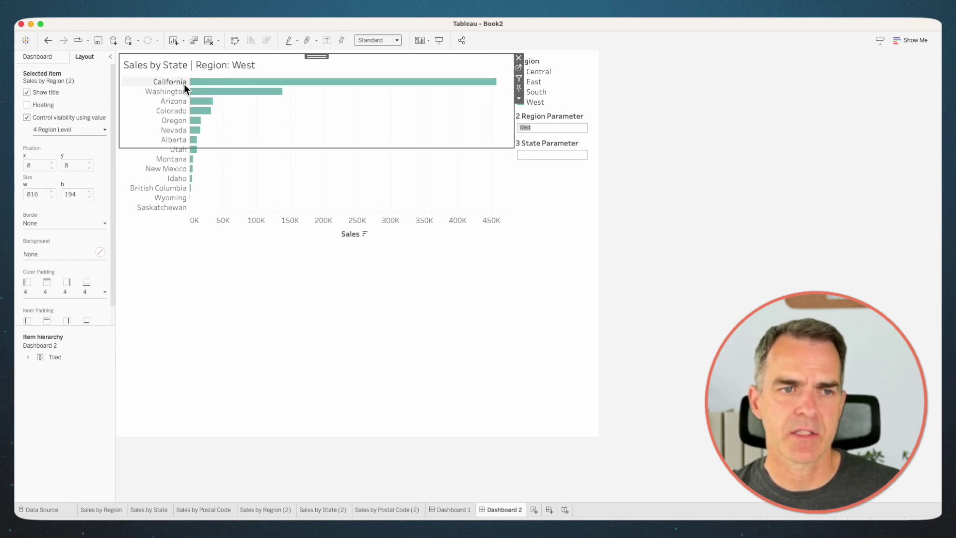
left_click(211, 93)
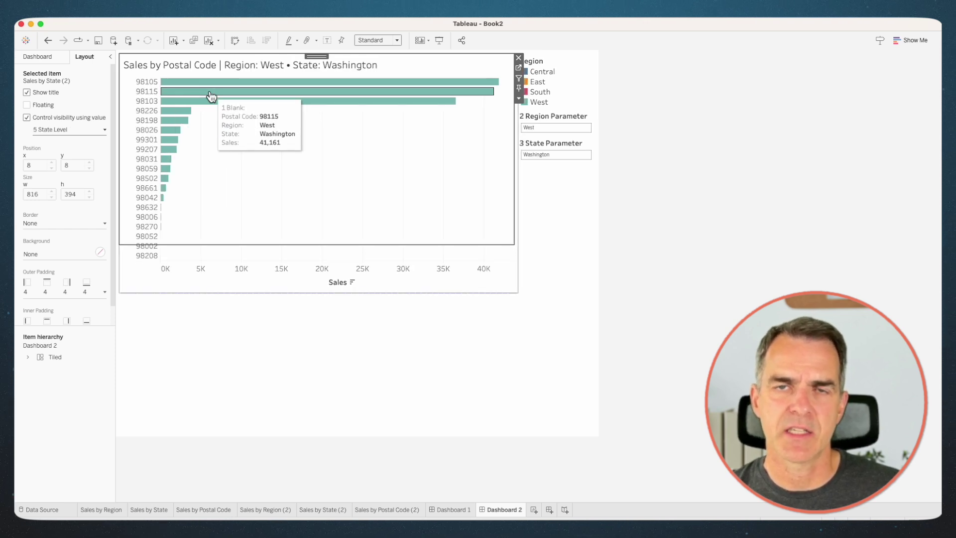
- Remove the vertical container holding the Region legend and both parameter controls from Dashboard 2
left_click(543, 197)
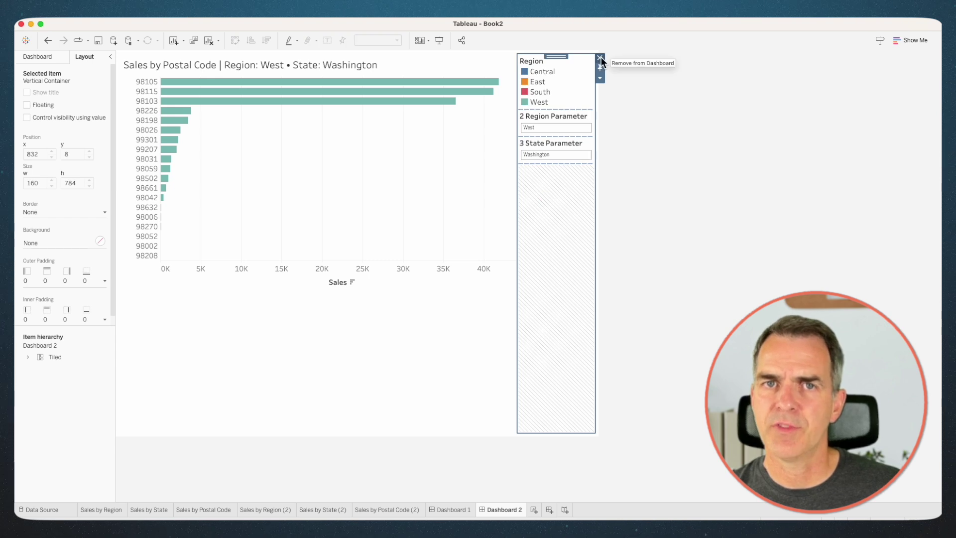
left_click(600, 57)
left_click(526, 294)
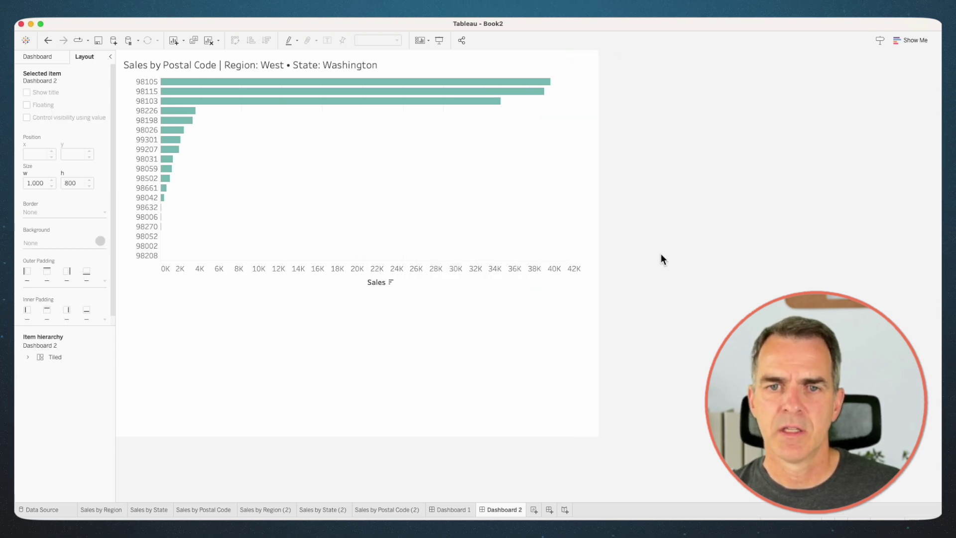